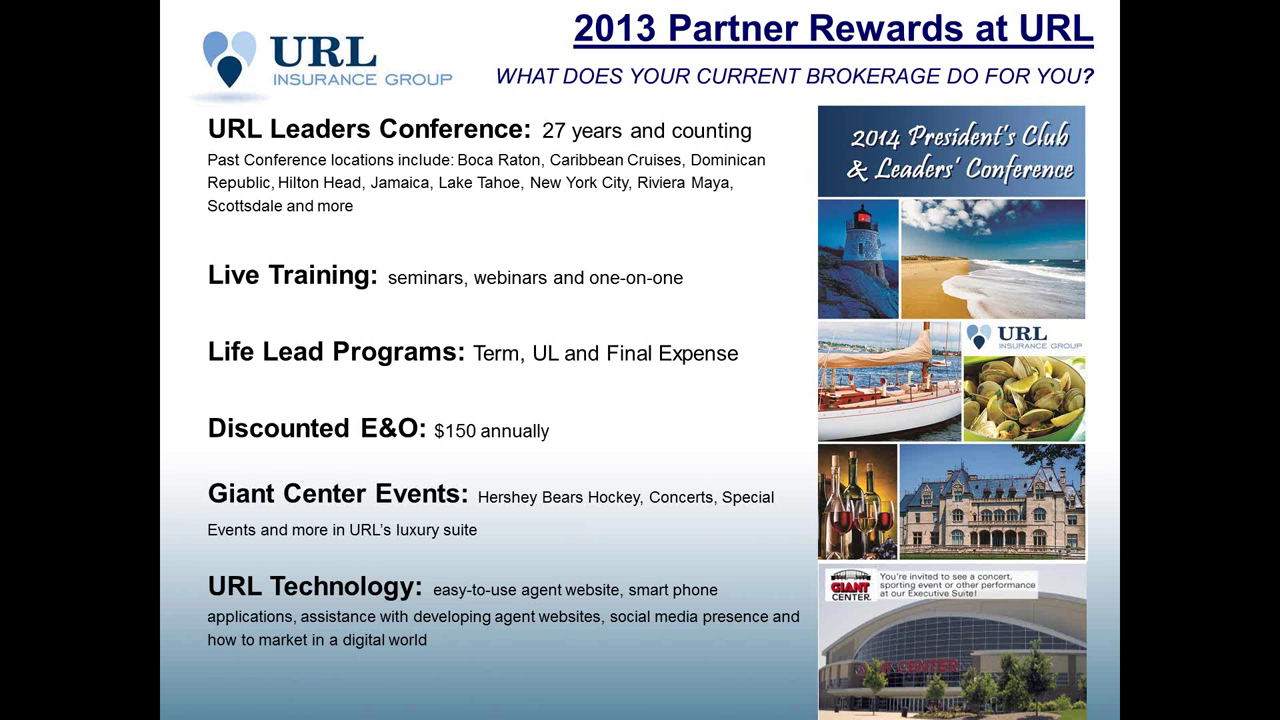
# End the slideshow and scroll through the URL Insurance Group AgentQuote term life quote page.
pyautogui.press('Escape')
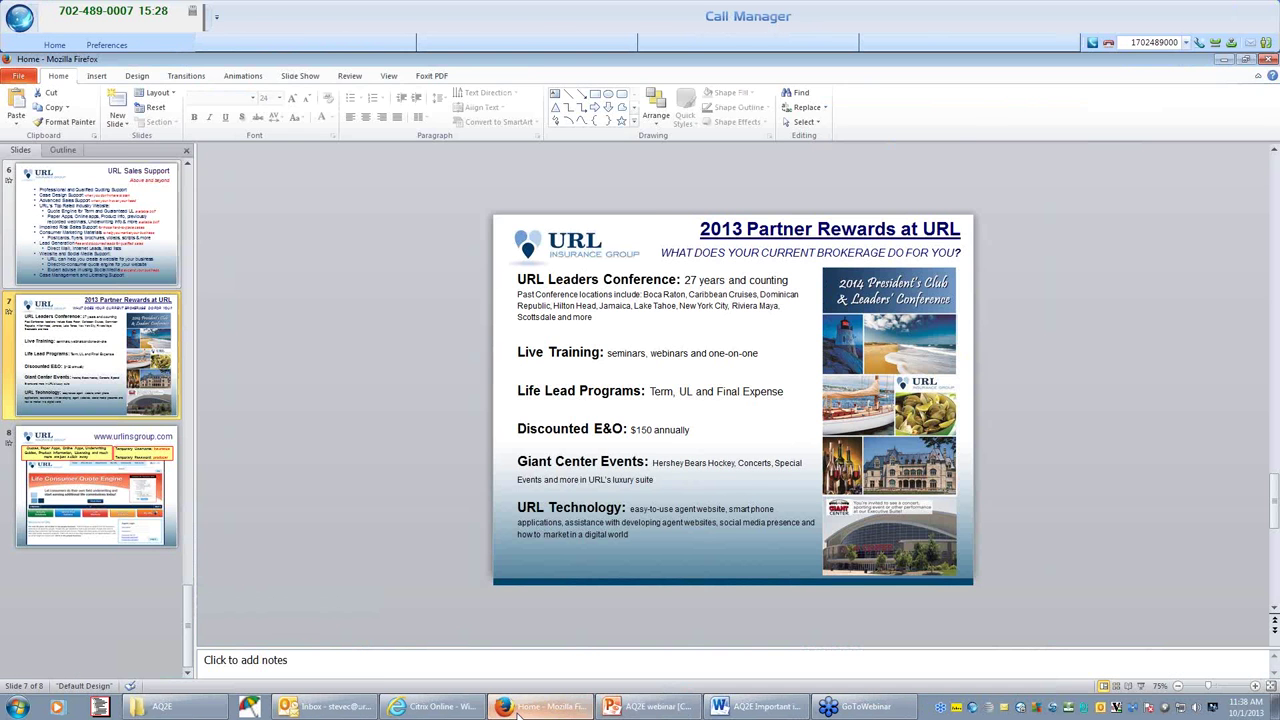
pyautogui.click(518, 710)
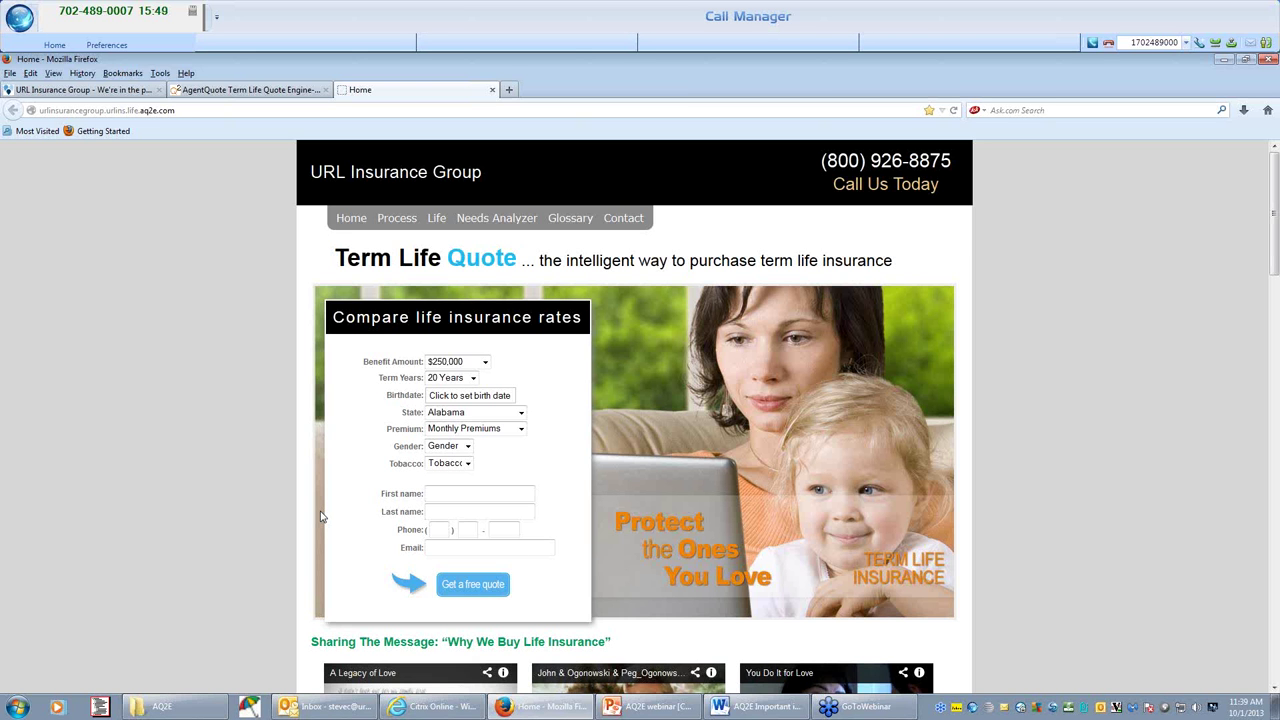
pyautogui.scroll(-1, 336, 547)
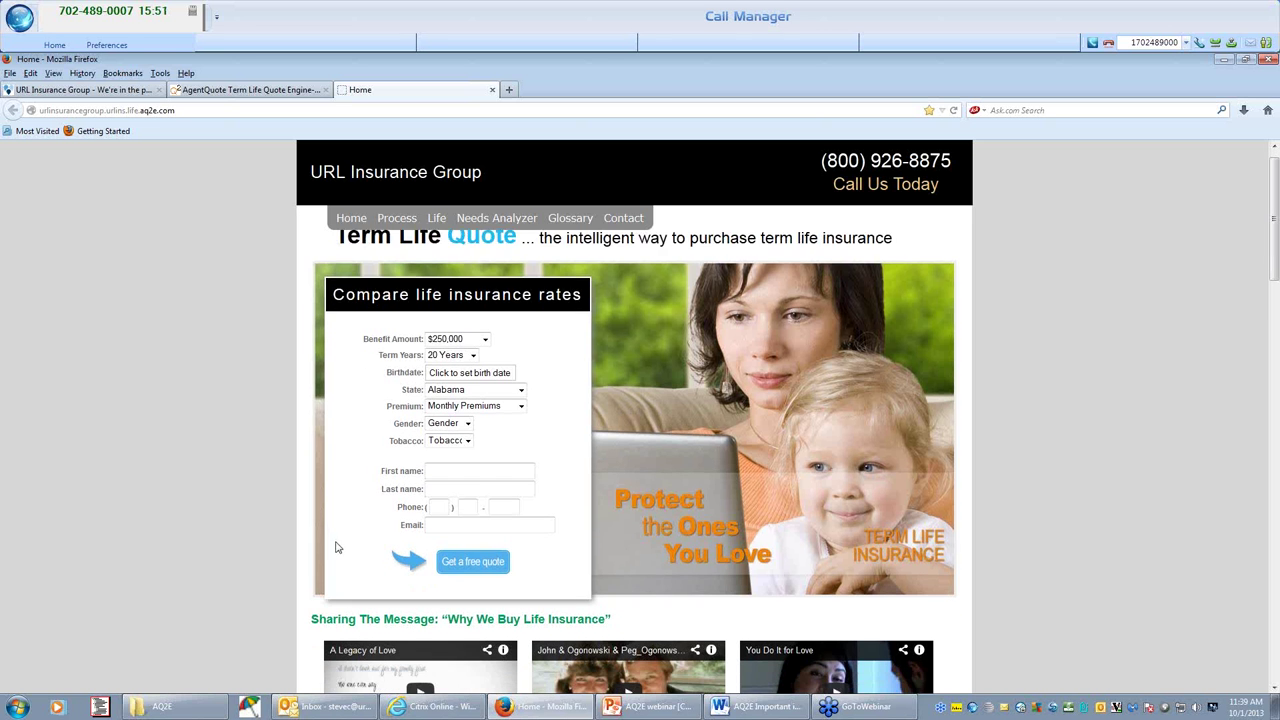
pyautogui.scroll(-3, 336, 547)
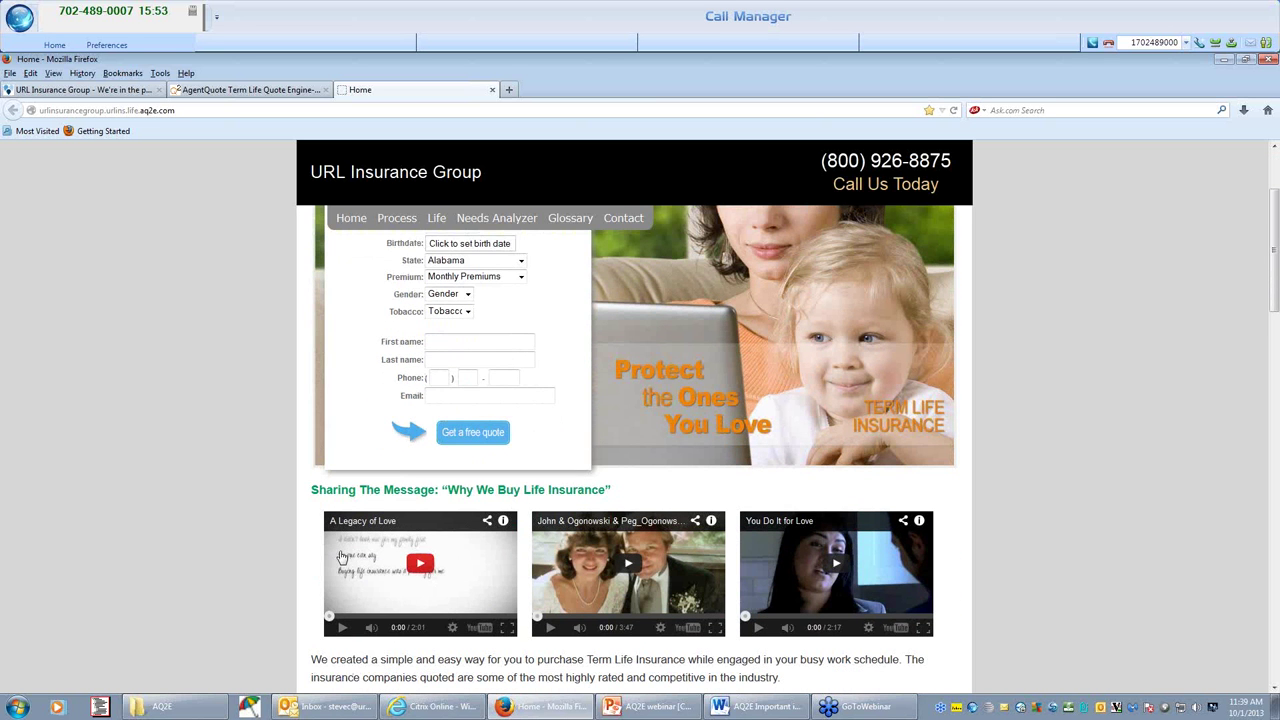
pyautogui.scroll(-2, 340, 557)
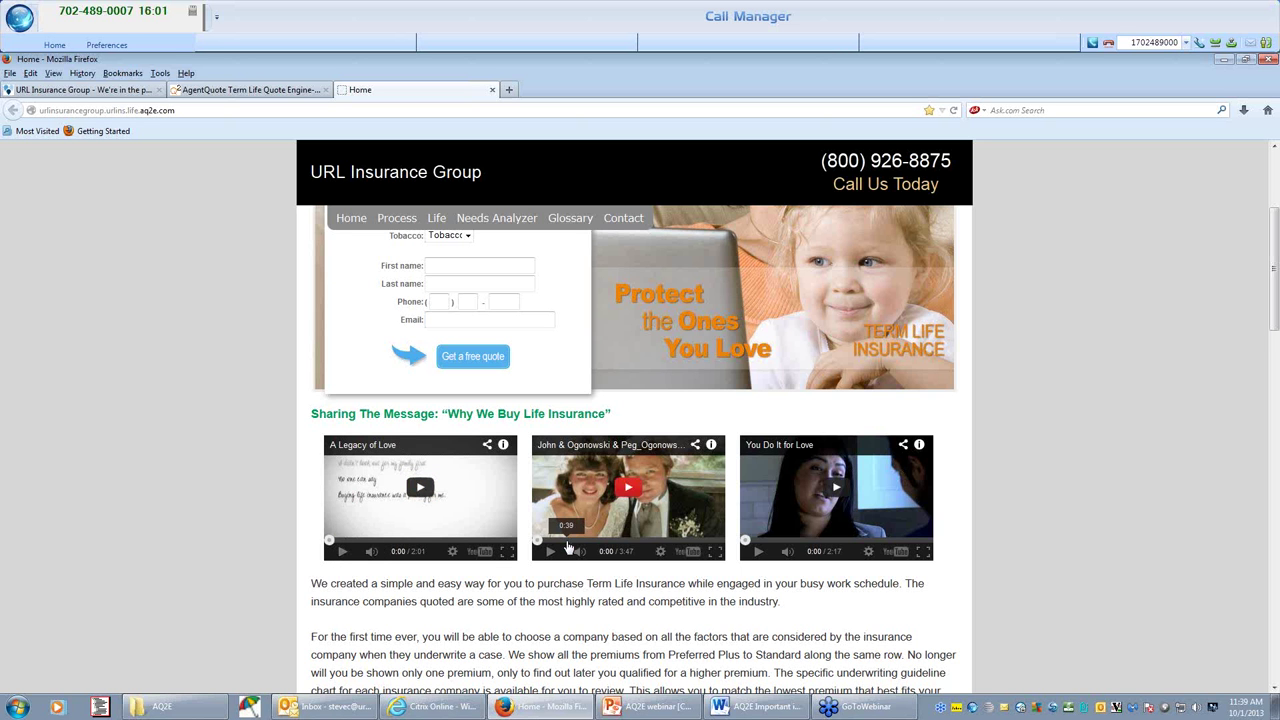
pyautogui.scroll(-2, 567, 550)
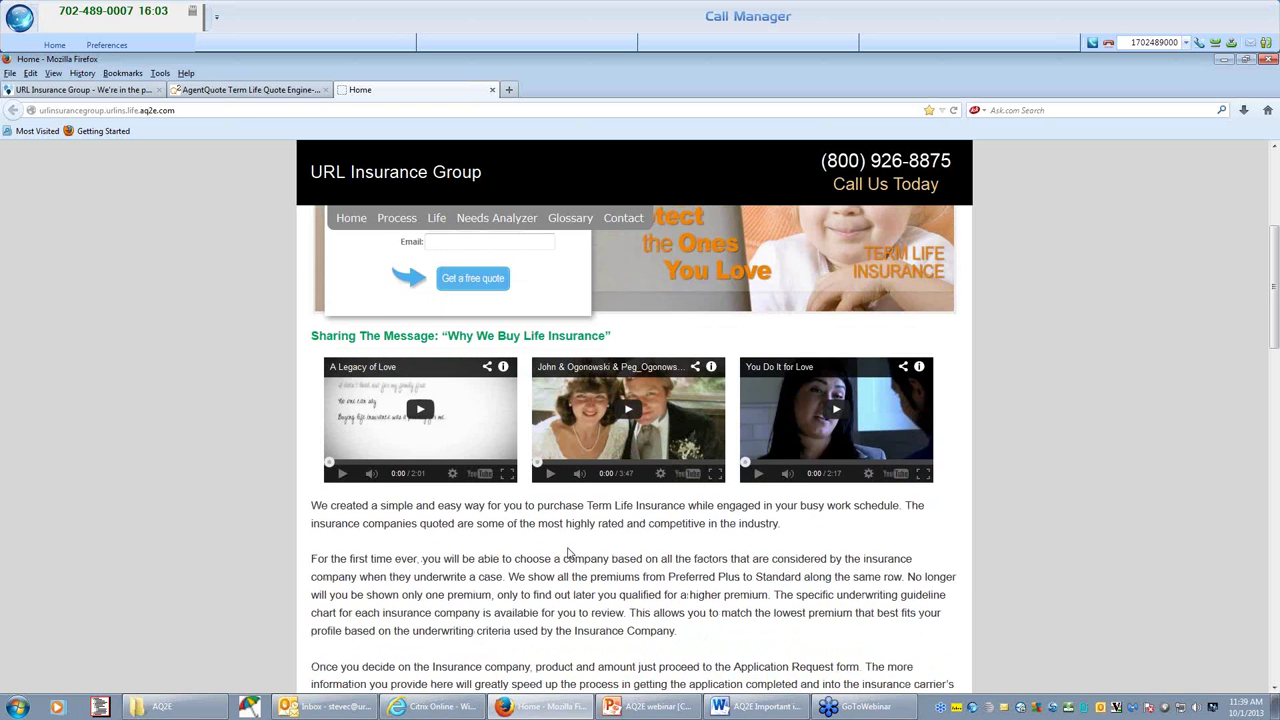
pyautogui.scroll(-5, 567, 550)
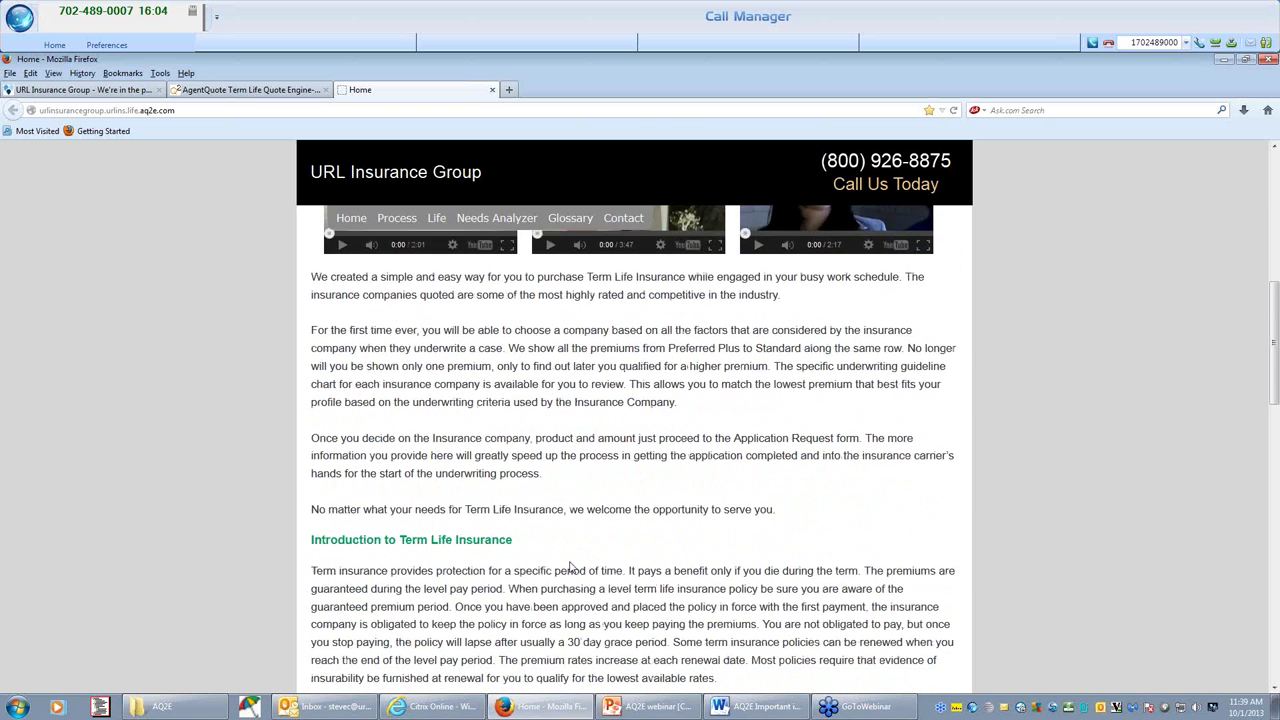
pyautogui.scroll(-3, 570, 567)
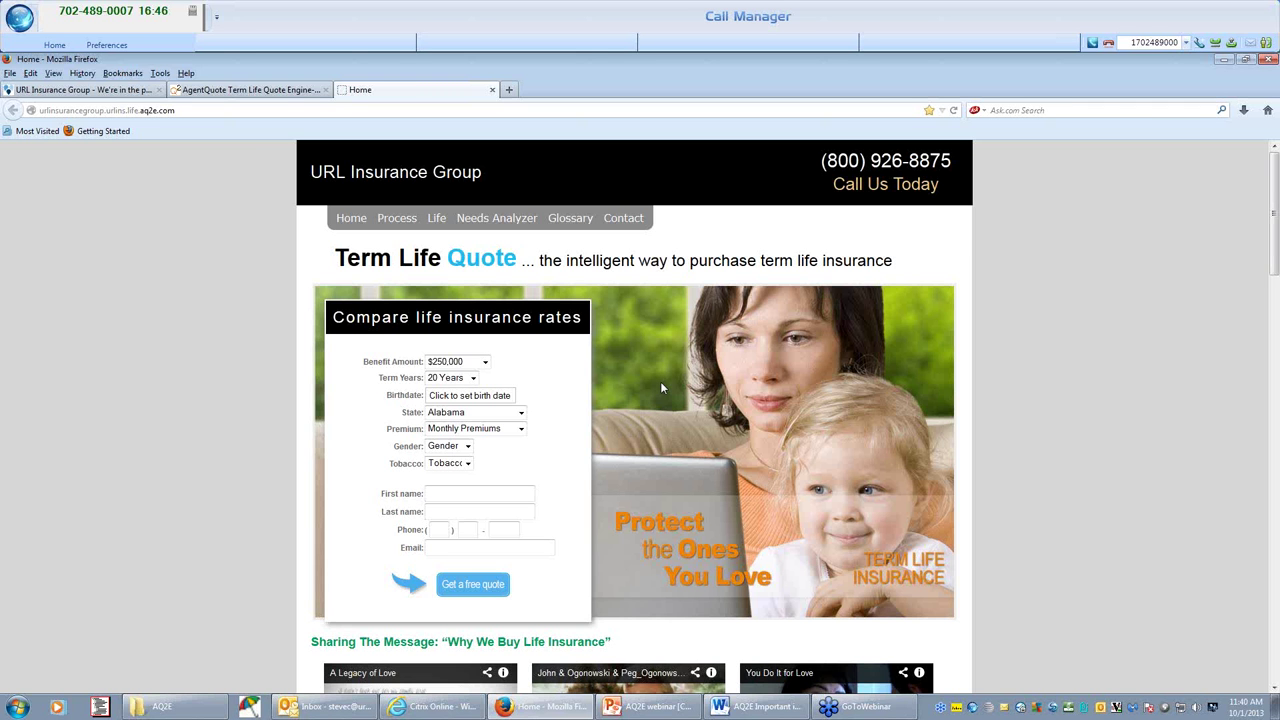
# Set the benefit amount to $1,000,000 and the term length to 10 Years.
pyautogui.click(485, 362)
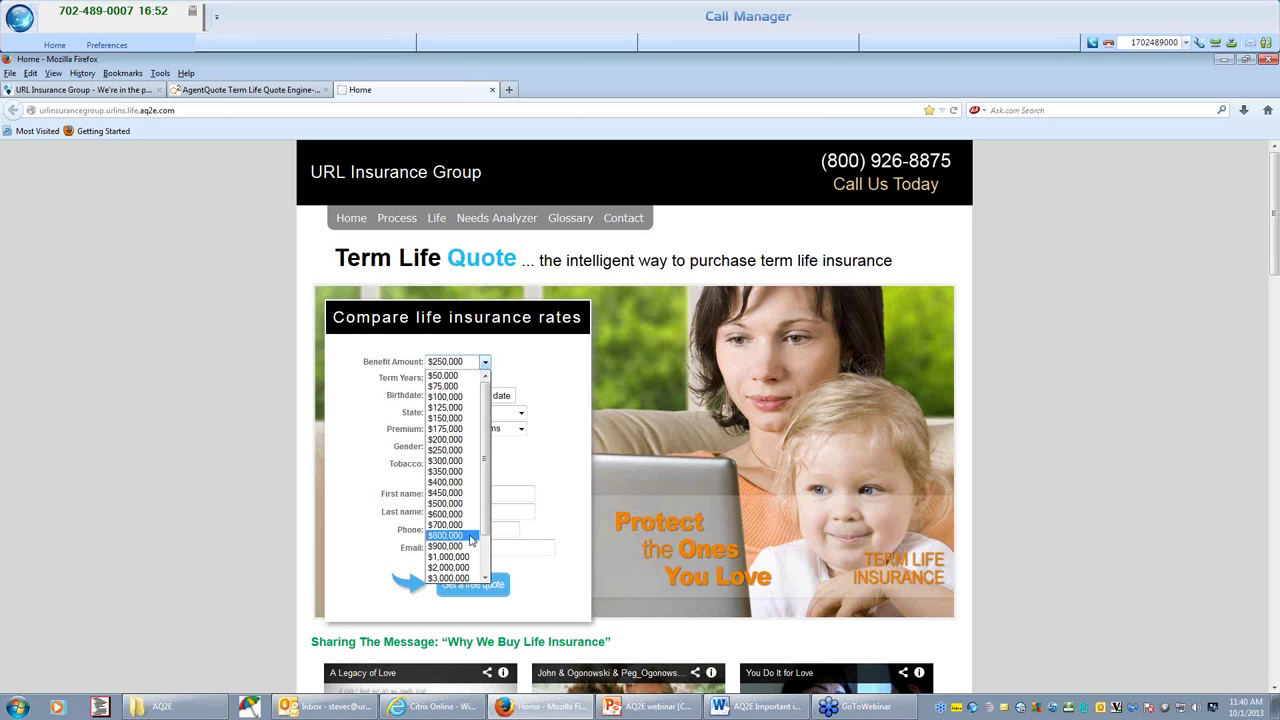
pyautogui.click(449, 556)
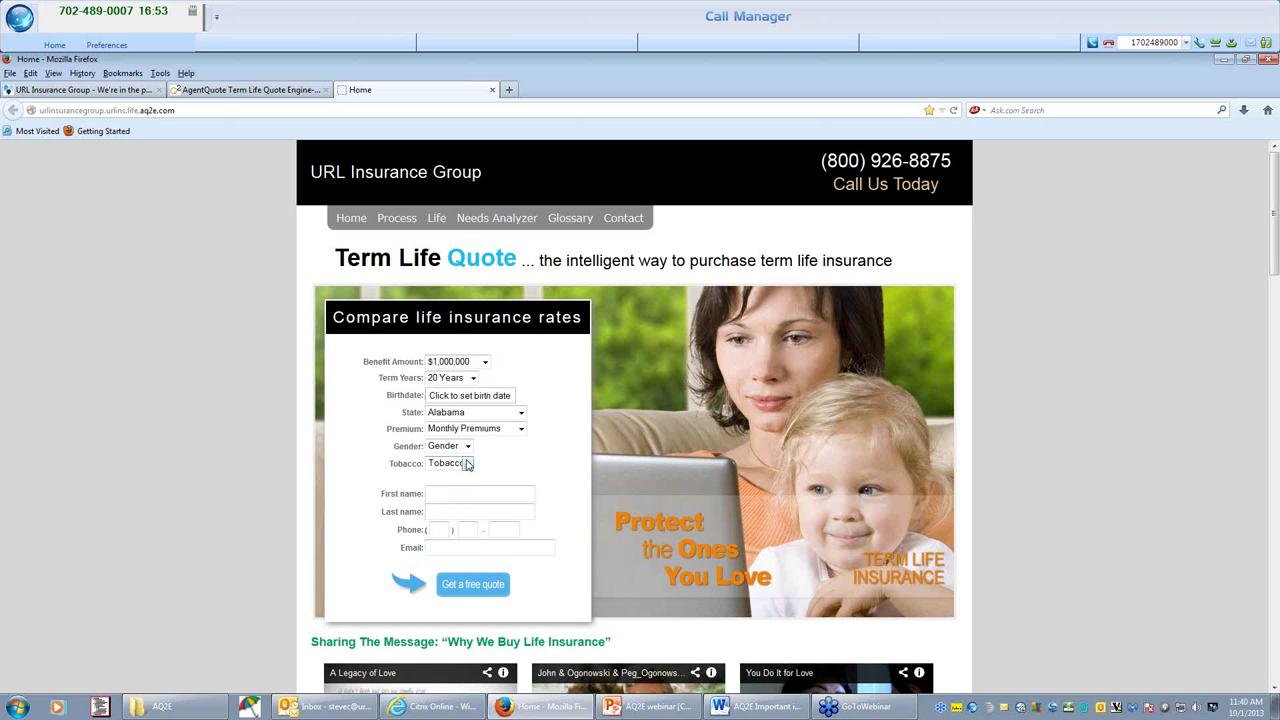
pyautogui.click(466, 379)
pyautogui.click(457, 392)
# Set the birthdate to October 01, 1973 using the calendar.
pyautogui.click(456, 396)
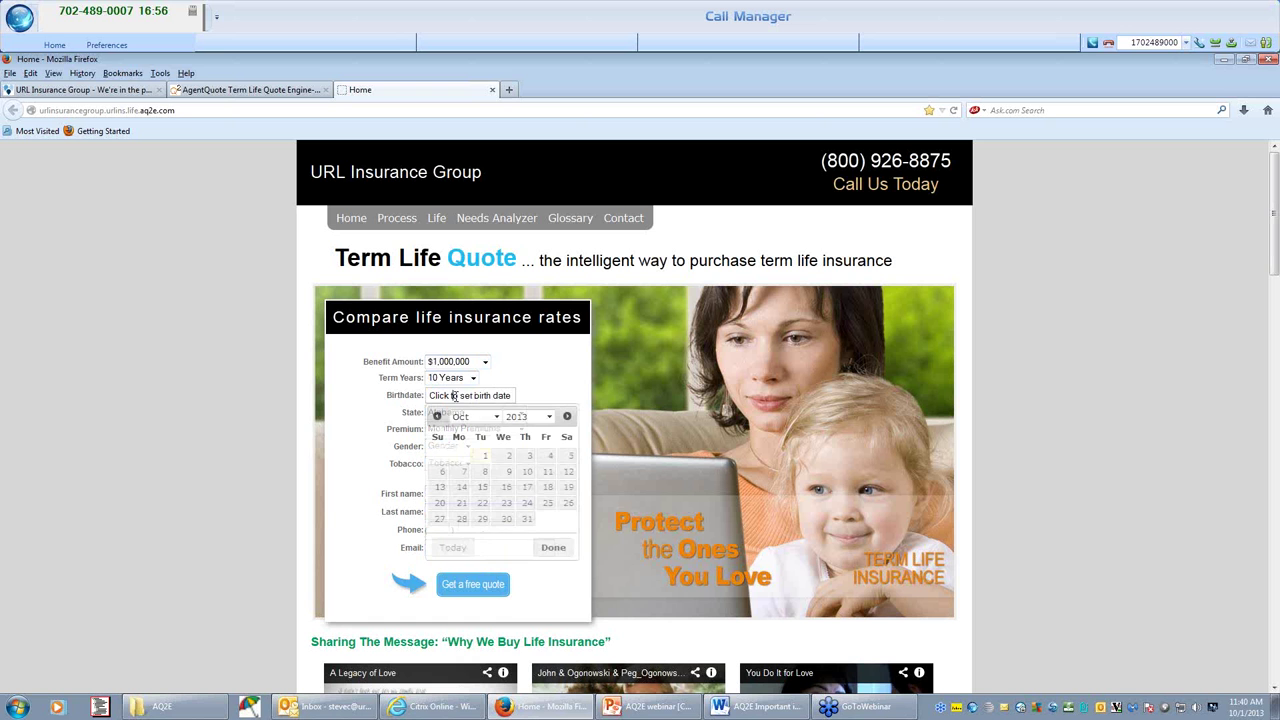
pyautogui.click(485, 457)
pyautogui.click(527, 416)
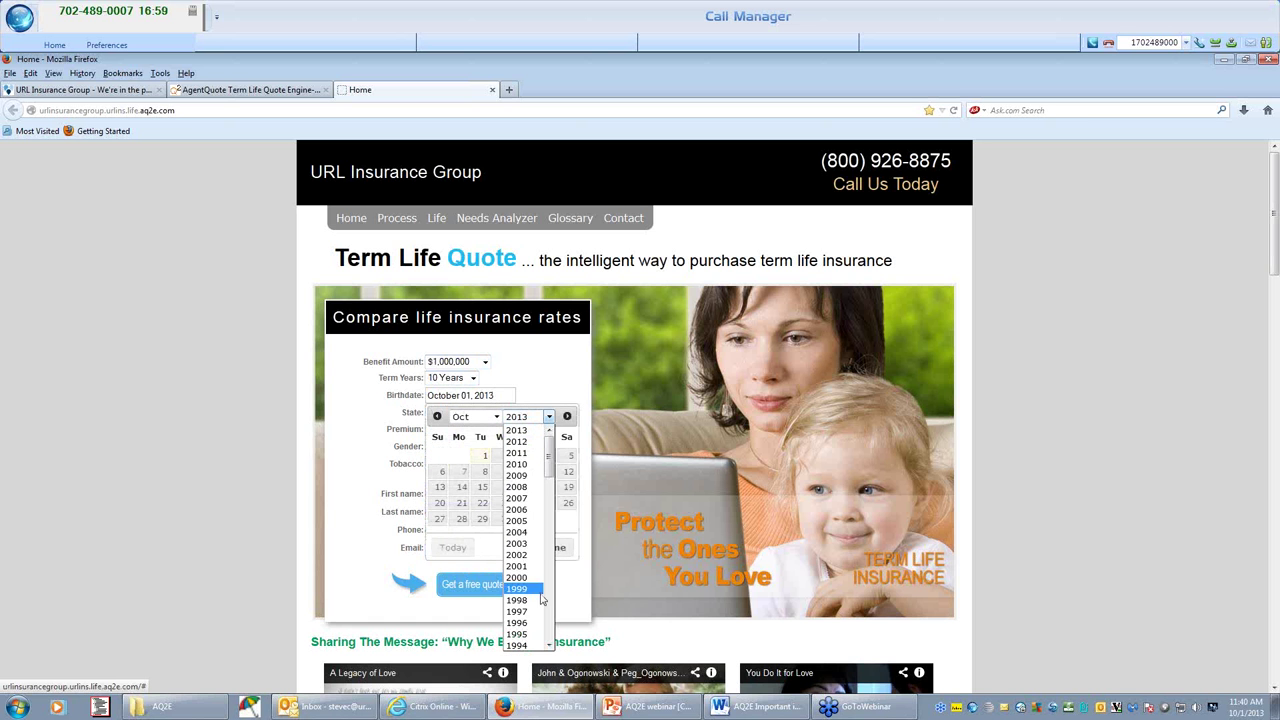
pyautogui.scroll(-6, 527, 560)
pyautogui.scroll(-5, 527, 570)
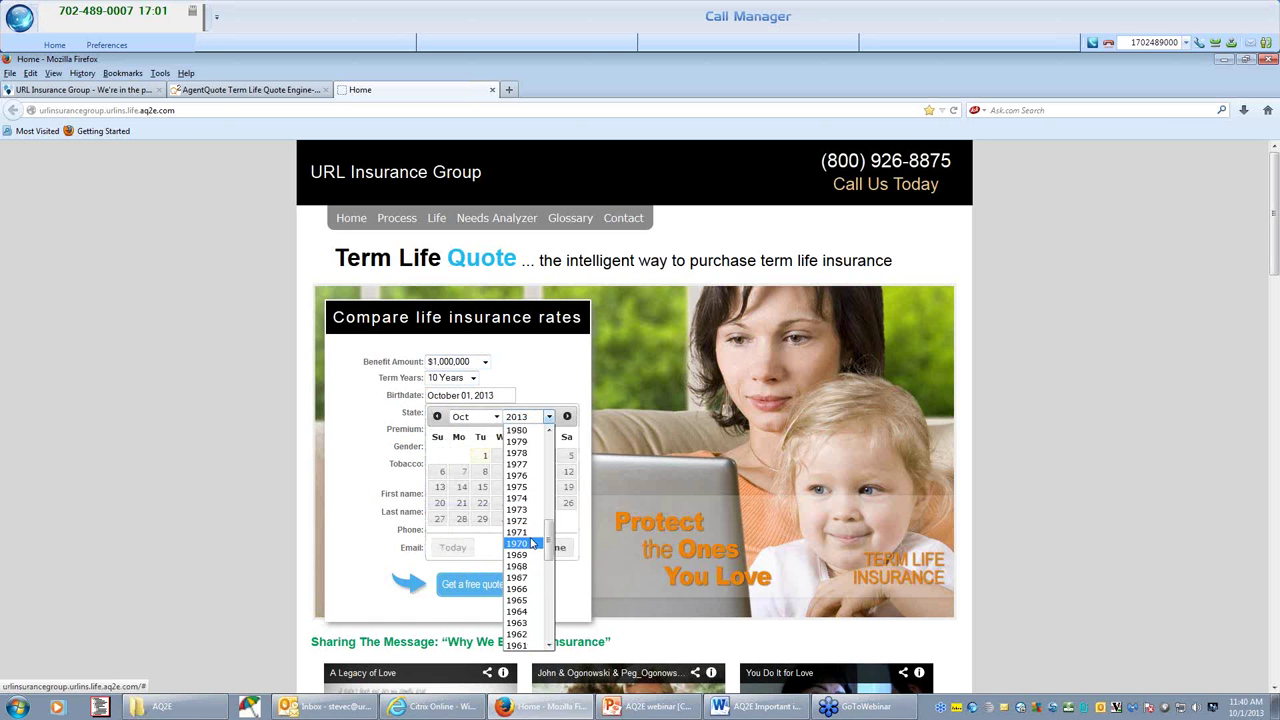
pyautogui.click(517, 509)
# Choose Pennsylvania as the state, Male gender, and Tobacco No.
pyautogui.click(470, 412)
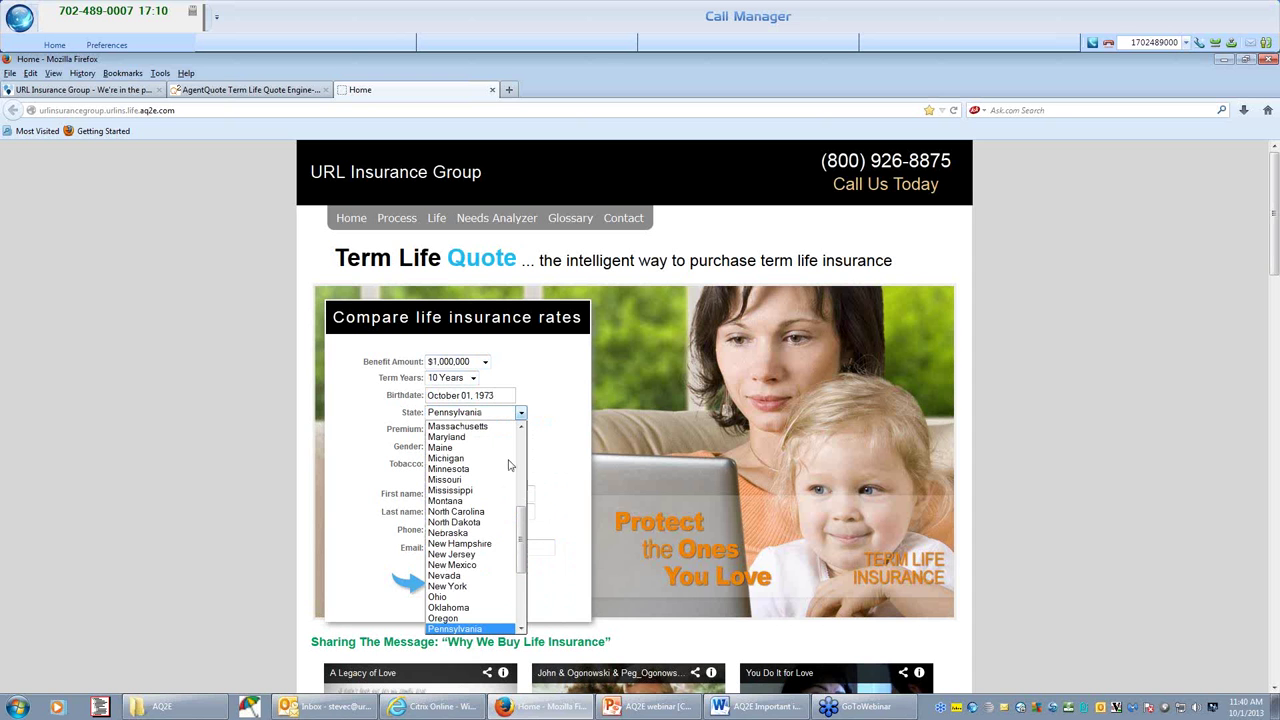
pyautogui.scroll(-3, 478, 537)
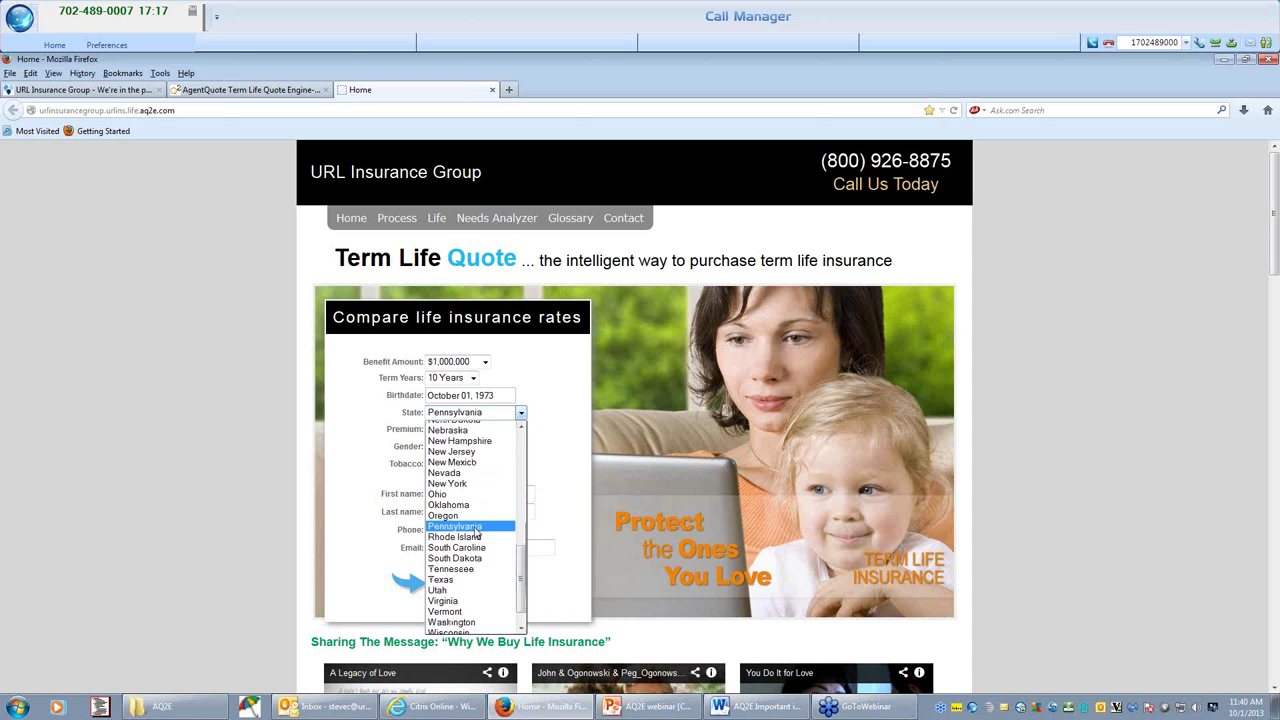
pyautogui.click(477, 528)
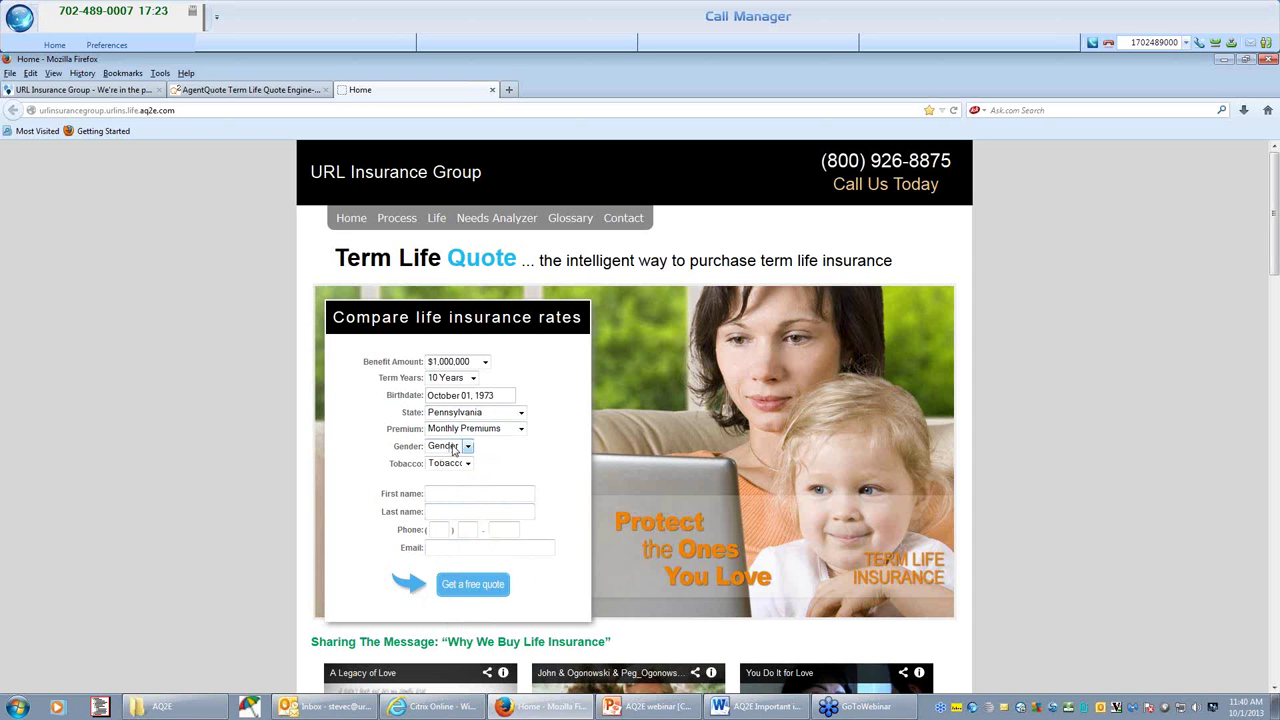
pyautogui.click(466, 446)
pyautogui.click(445, 467)
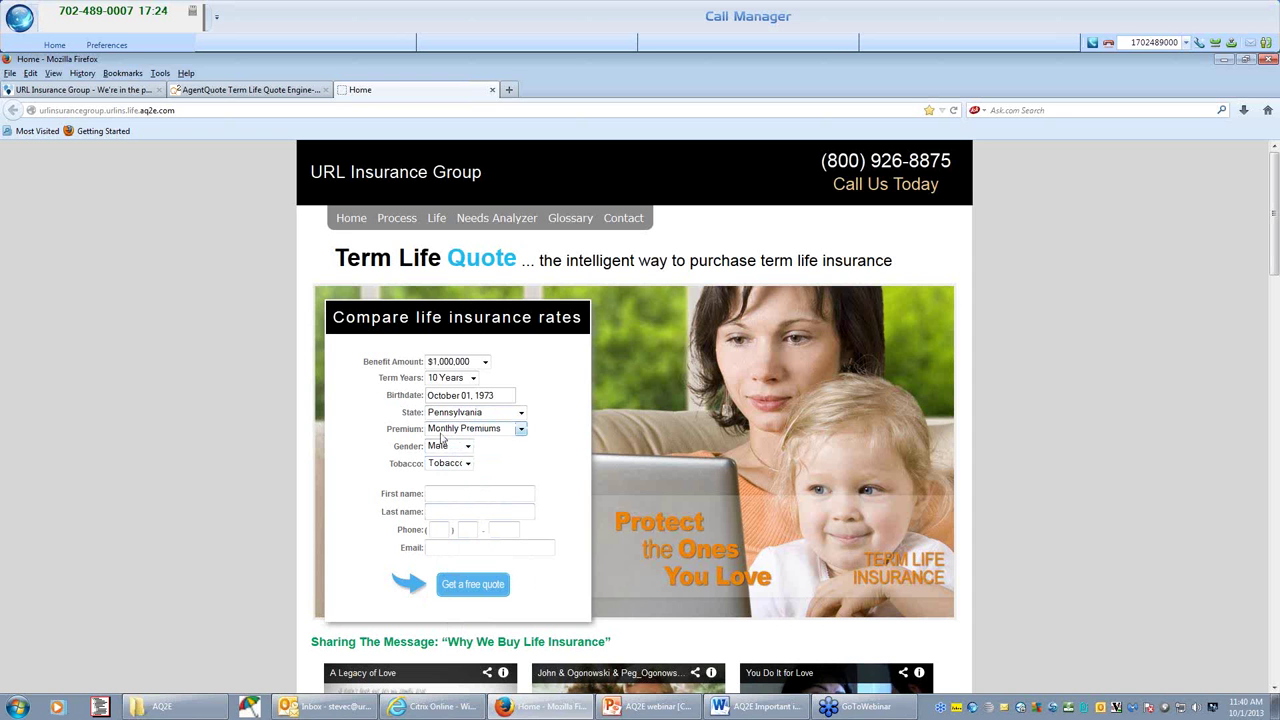
pyautogui.click(450, 463)
pyautogui.click(460, 486)
# Enter the applicant's first and last name, phone number and e-mail address.
pyautogui.press('Tab')
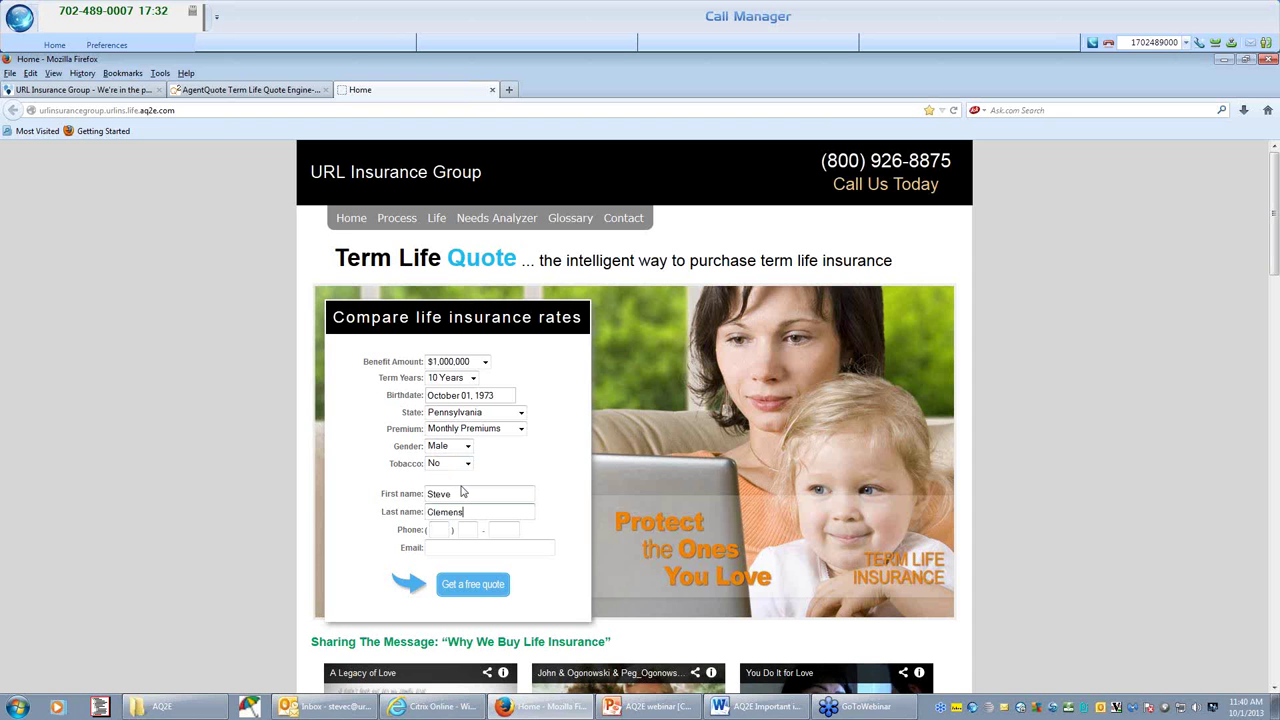
pyautogui.press('Tab')
pyautogui.press('Tab')
pyautogui.press('Tab')
pyautogui.press('Tab')
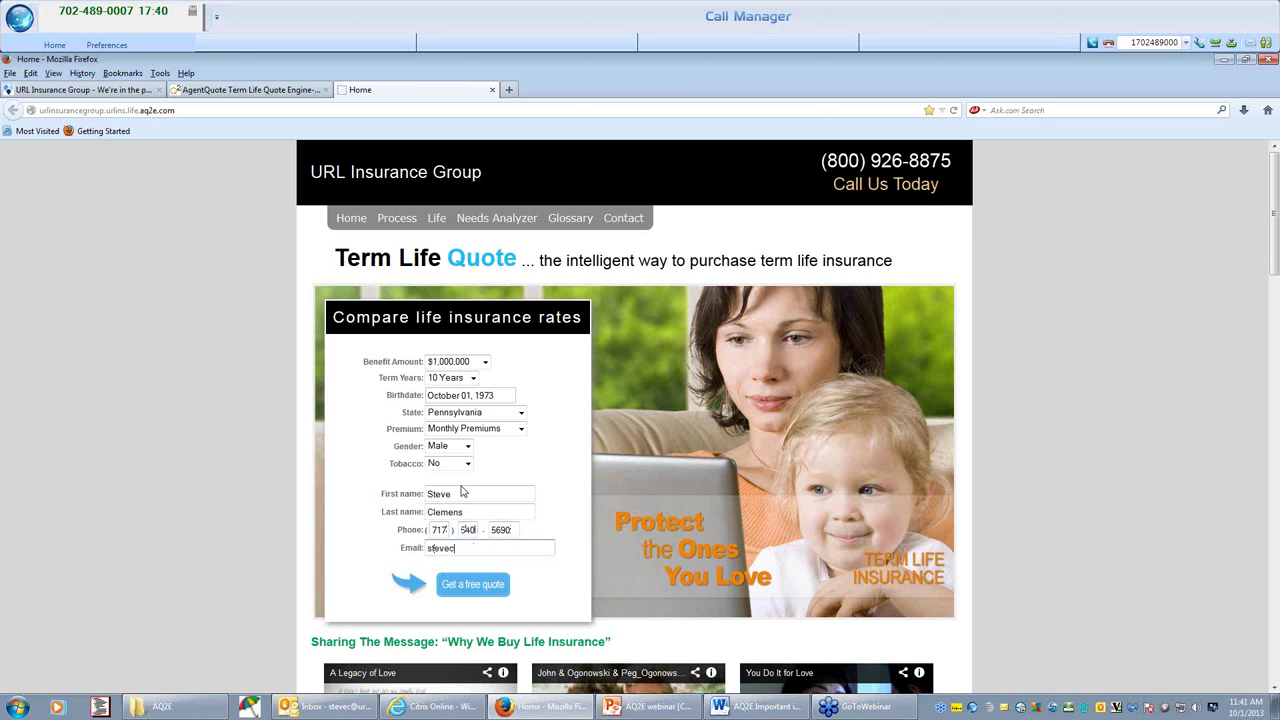
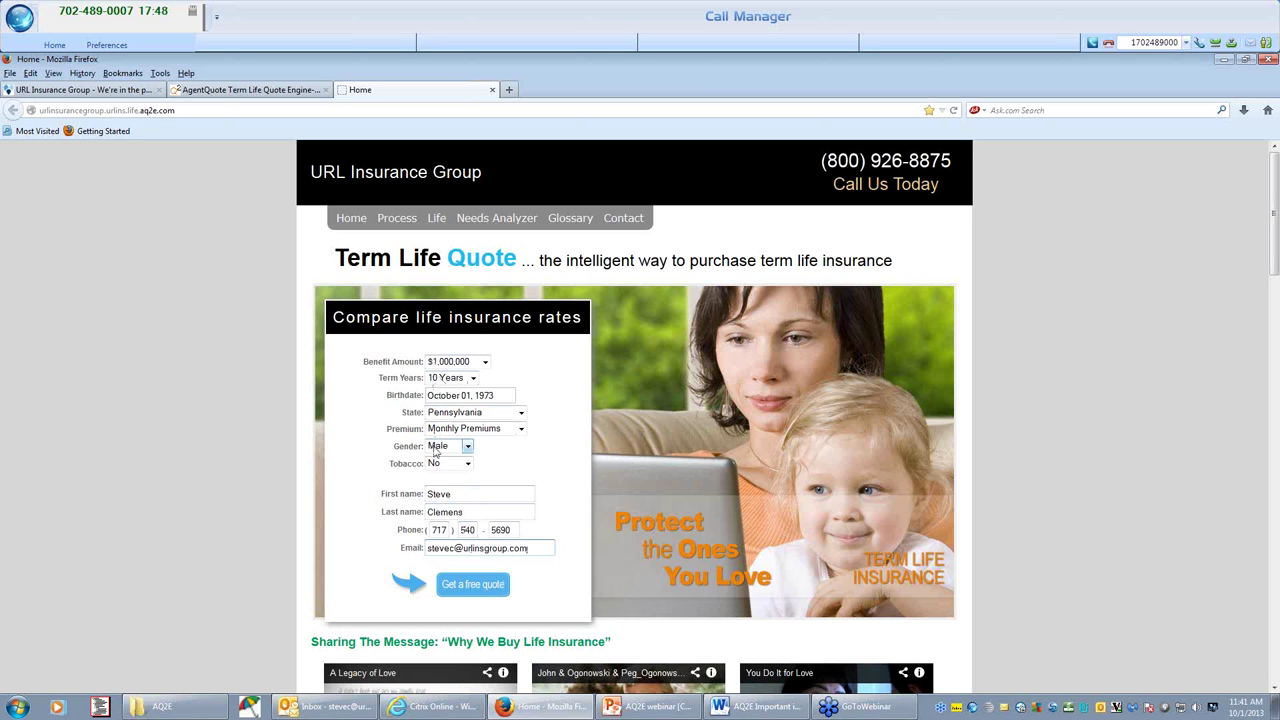
# Get the free quotes and circle the agency name, blank license number and $1,000,000/10 Years heading.
pyautogui.click(473, 592)
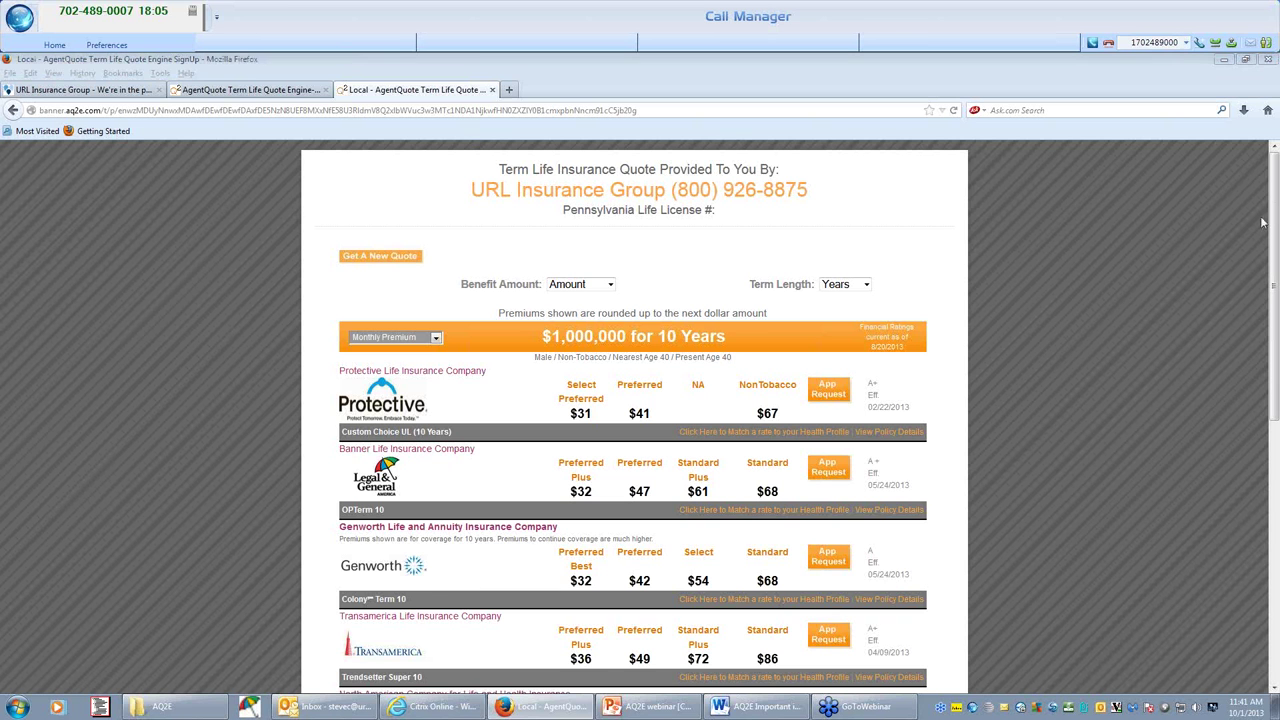
pyautogui.click(615, 160)
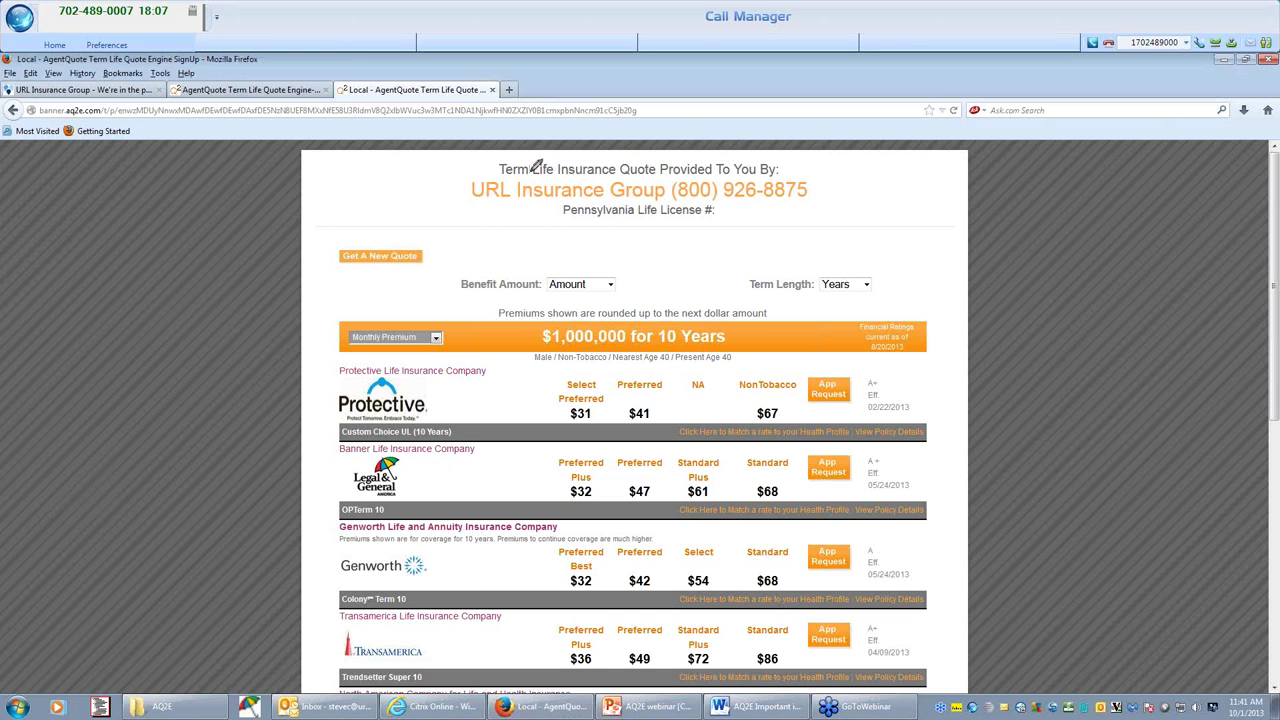
pyautogui.moveTo(533, 172)
pyautogui.mouseDown()
pyautogui.moveTo(462, 186)
pyautogui.moveTo(640, 212)
pyautogui.moveTo(790, 205)
pyautogui.moveTo(826, 189)
pyautogui.moveTo(590, 165)
pyautogui.mouseUp()
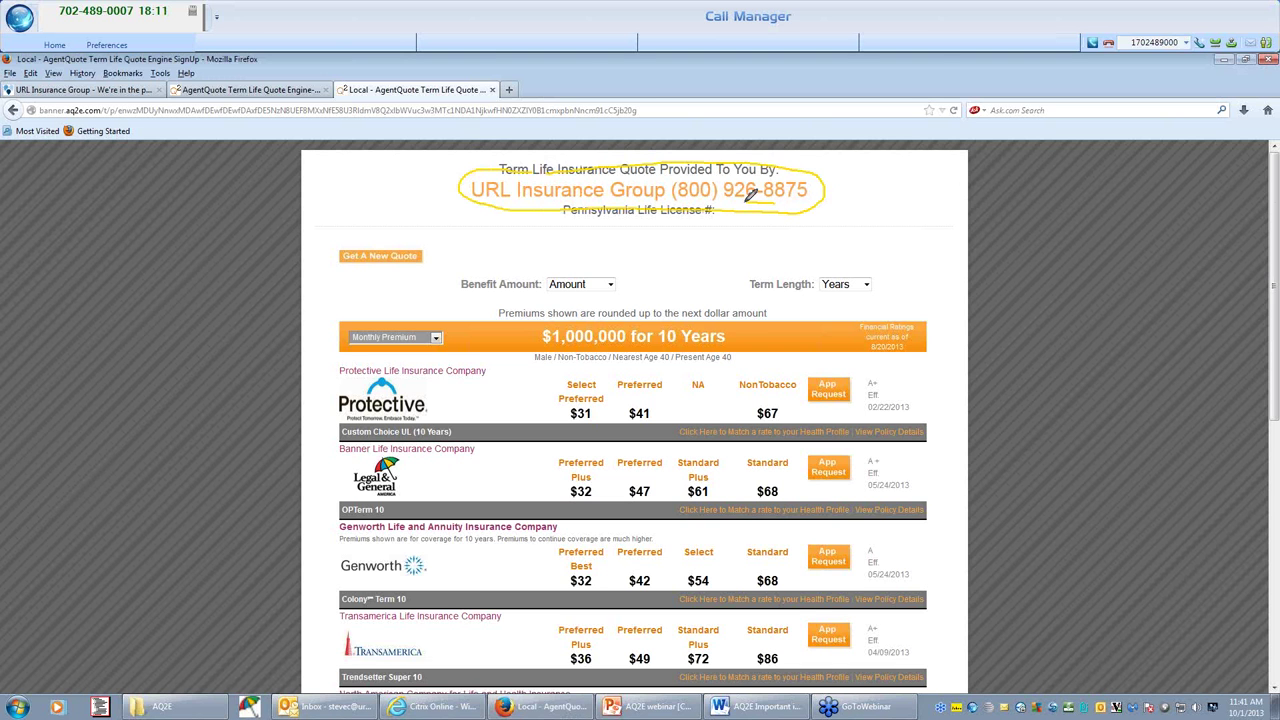
pyautogui.moveTo(750, 195)
pyautogui.mouseDown()
pyautogui.moveTo(760, 226)
pyautogui.moveTo(771, 191)
pyautogui.moveTo(745, 210)
pyautogui.mouseUp()
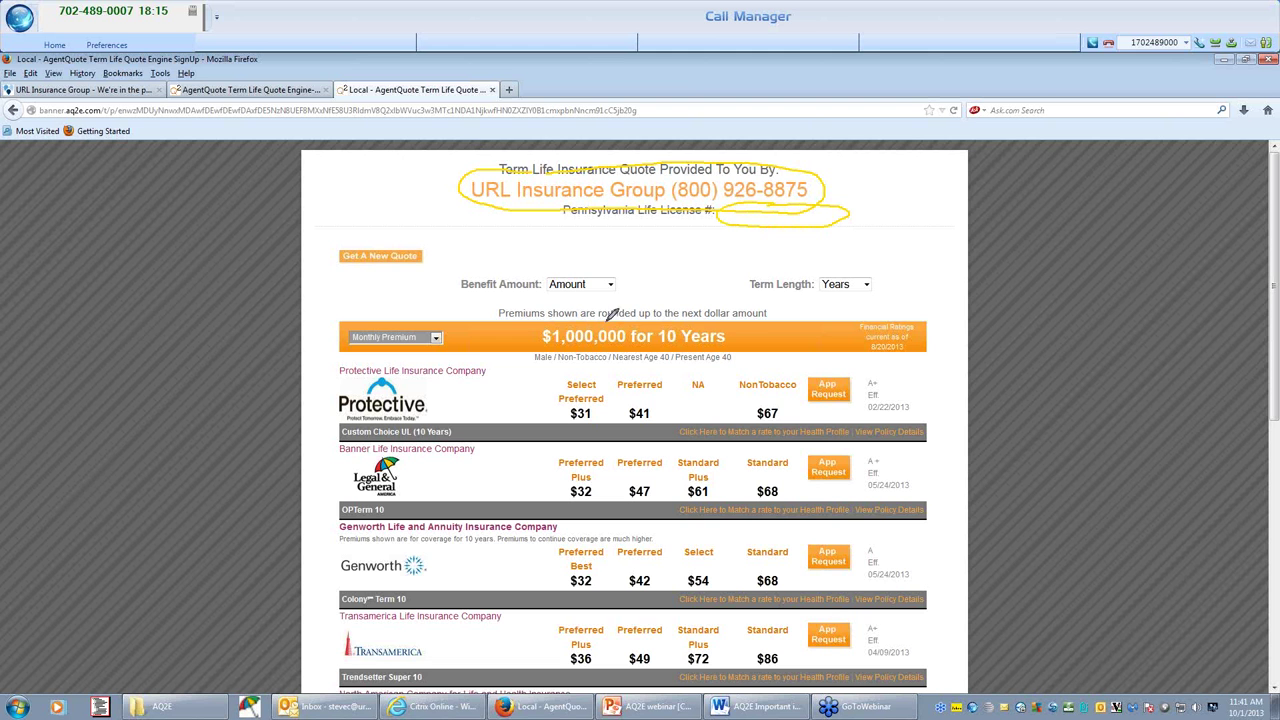
pyautogui.moveTo(616, 310); pyautogui.dragTo(665, 313)
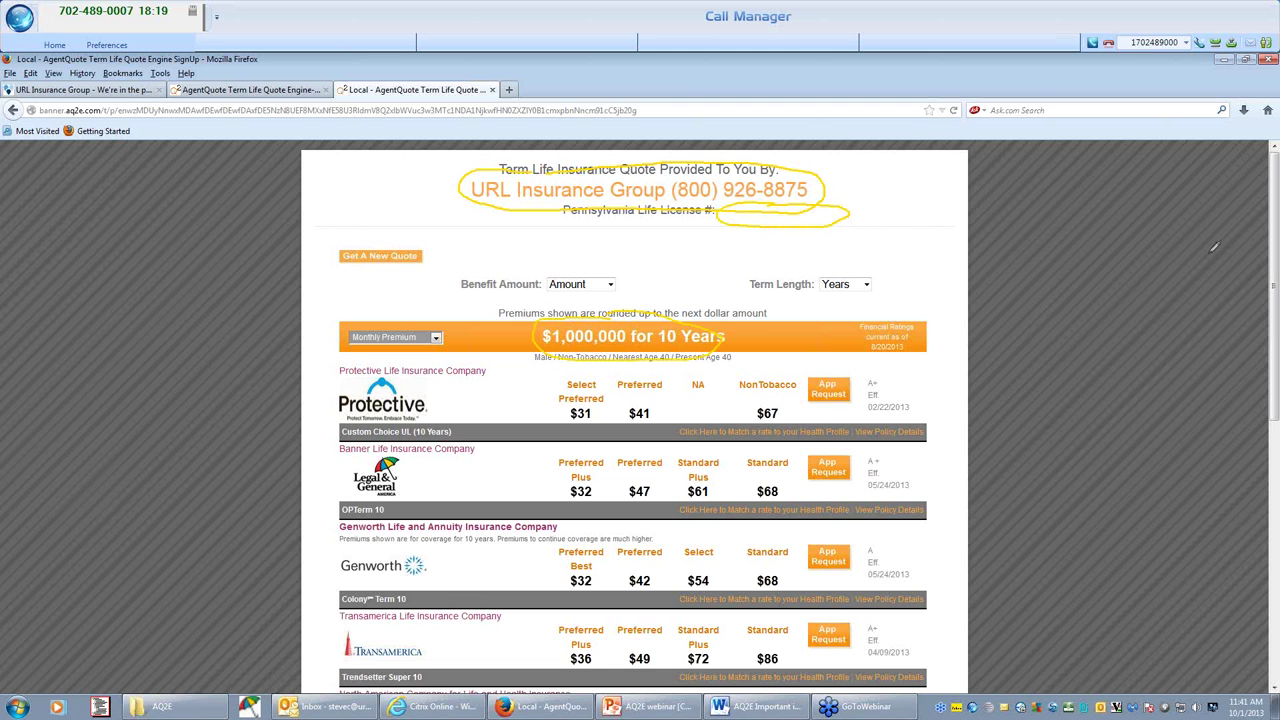
pyautogui.press('Escape')
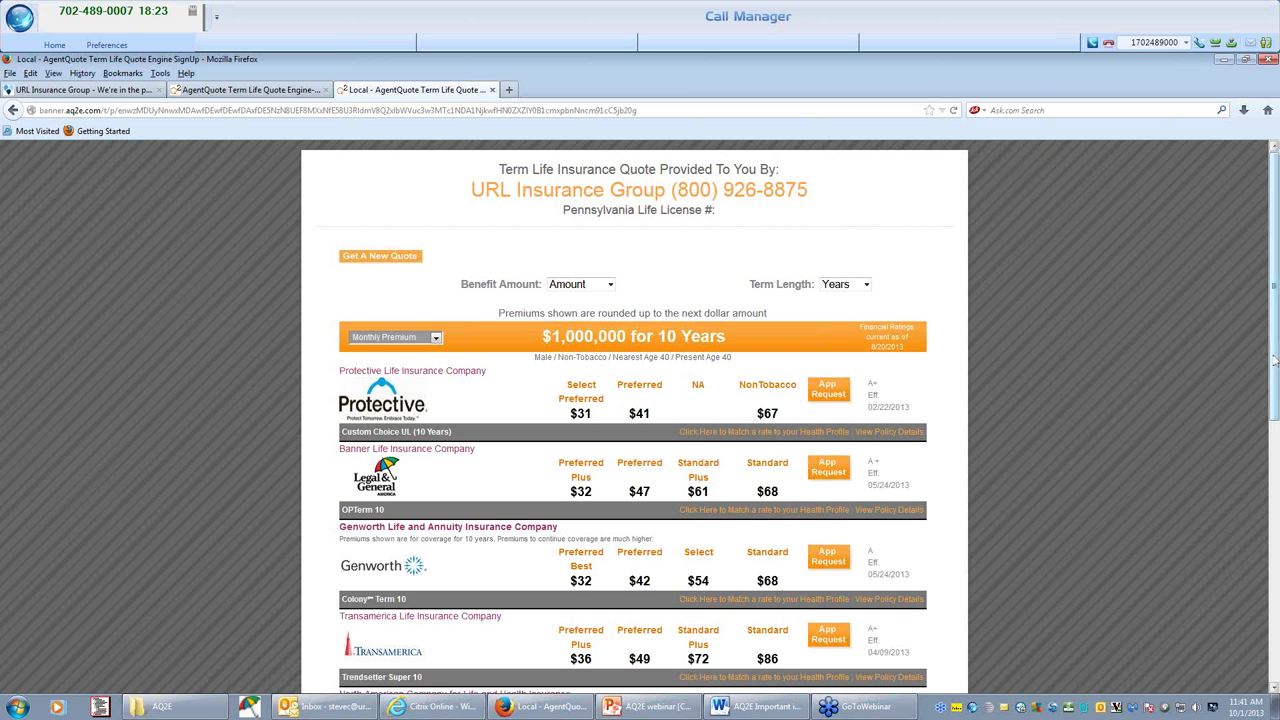
# Requote the carrier results for a 20 Years term.
pyautogui.moveTo(1274, 360); pyautogui.dragTo(1276, 424)
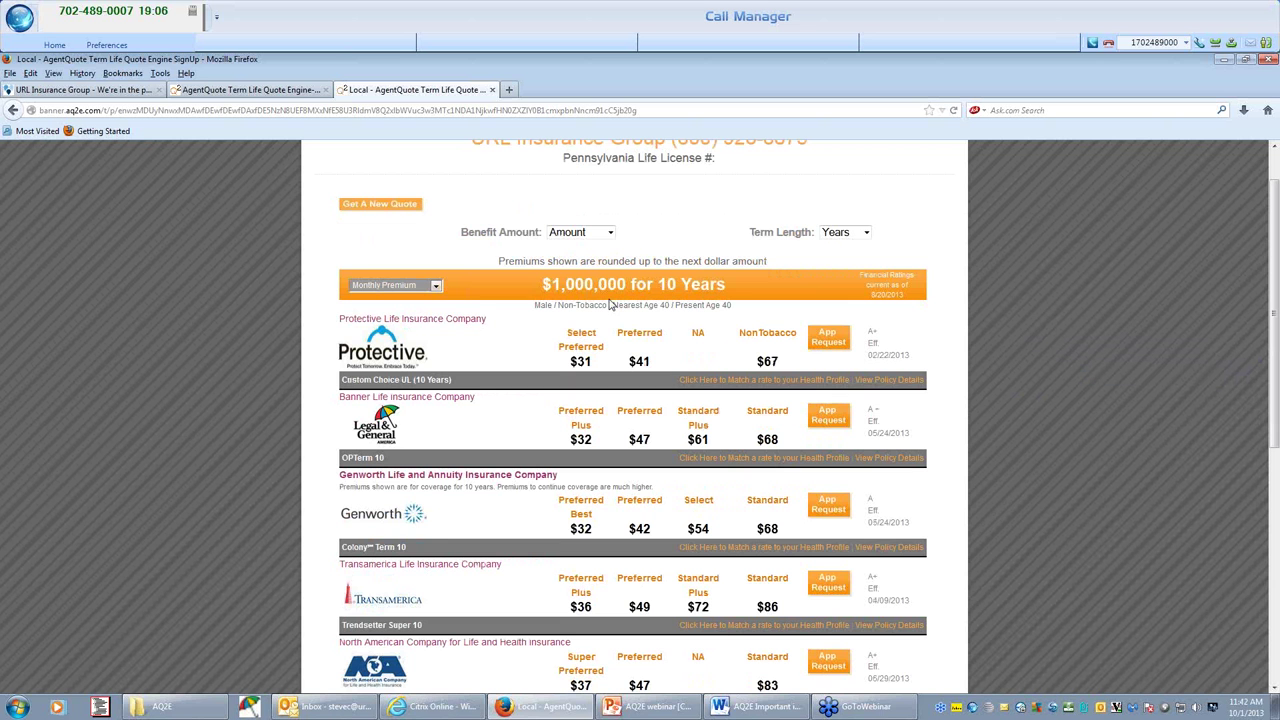
pyautogui.click(836, 234)
pyautogui.click(840, 284)
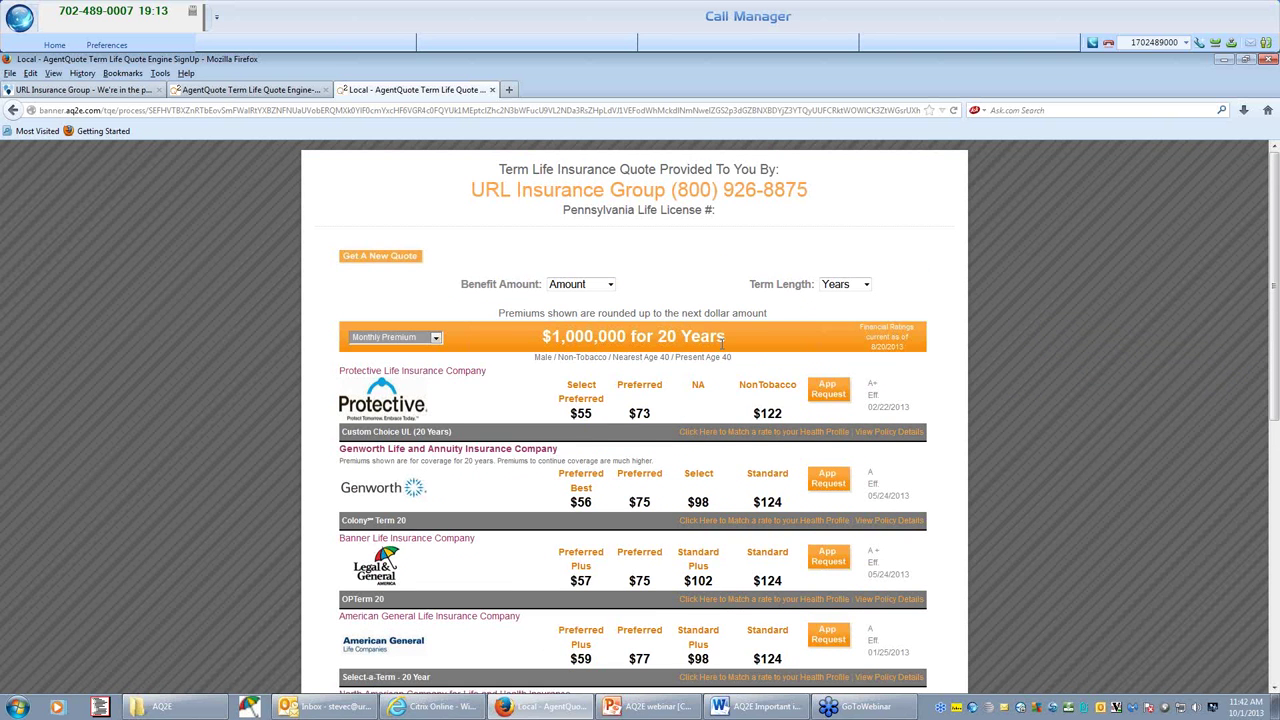
# Start the Protective Life application and enter 123456 in the form.
pyautogui.click(828, 389)
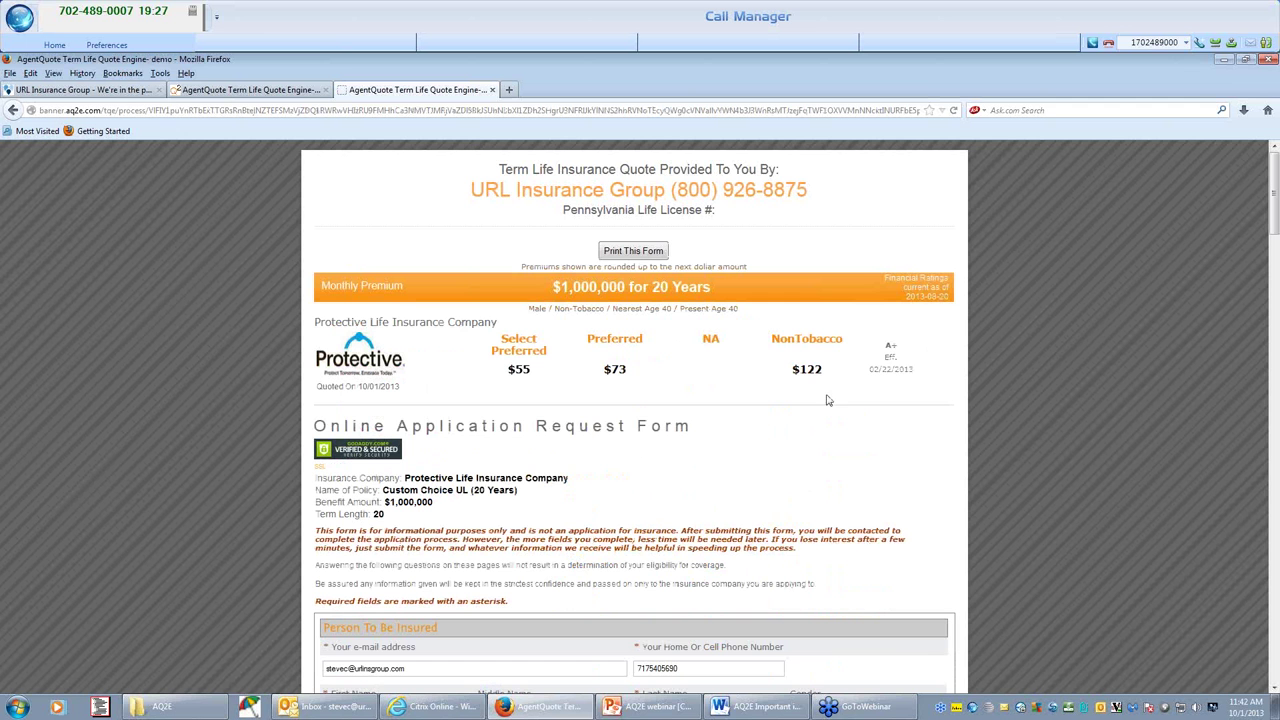
pyautogui.scroll(-5, 600, 468)
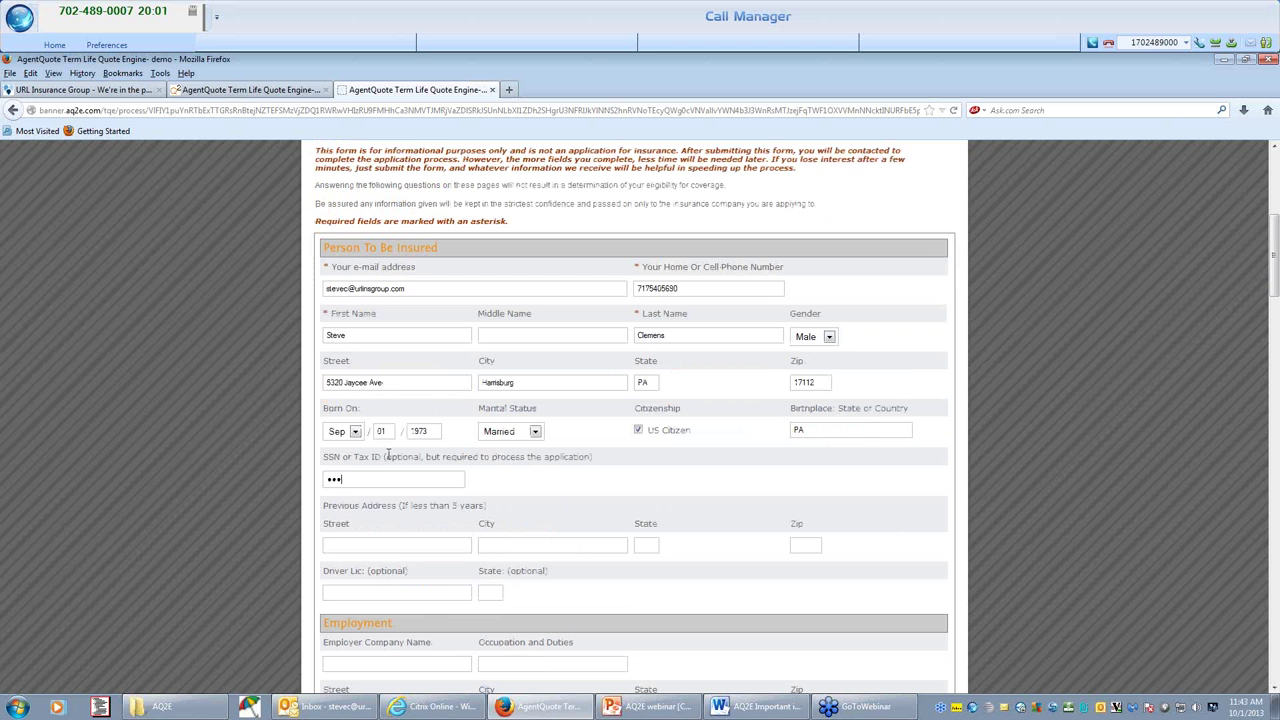
pyautogui.write('123456')
pyautogui.click(380, 540)
# Enter URL as the employer company name and submit the application form.
pyautogui.scroll(-5, 385, 535)
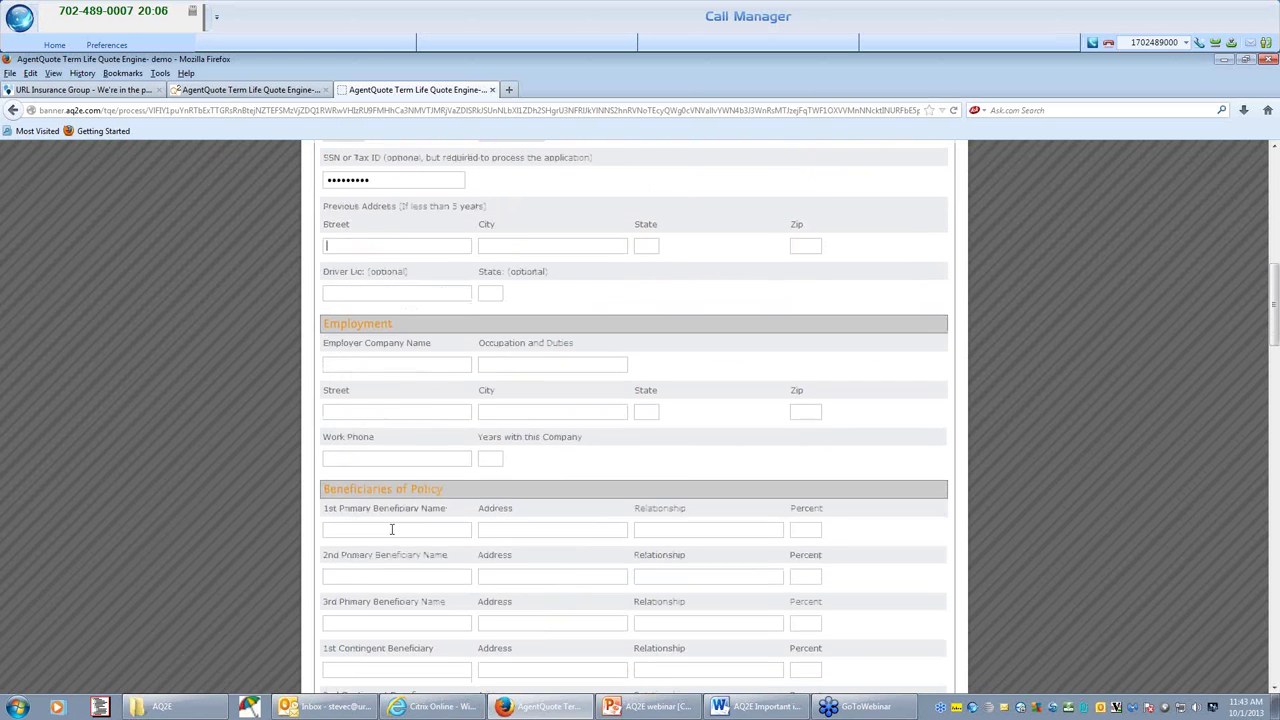
pyautogui.click(394, 359)
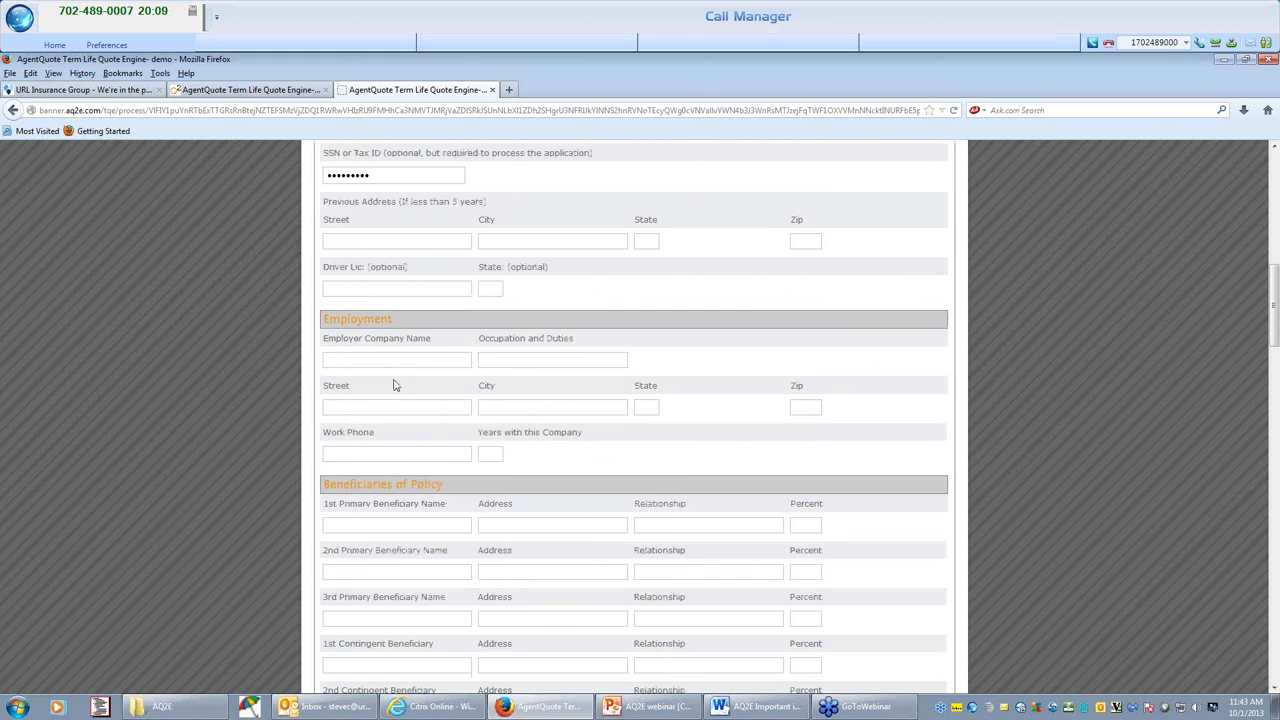
pyautogui.write('URL')
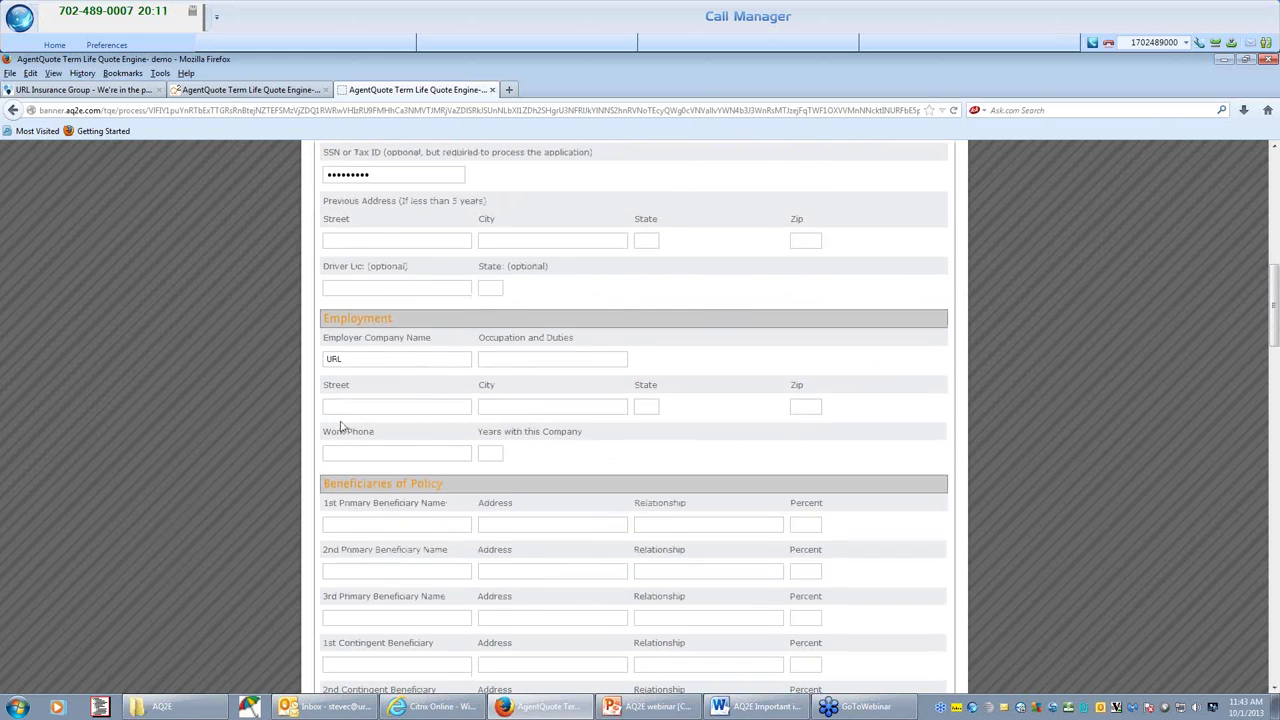
pyautogui.scroll(-6, 340, 428)
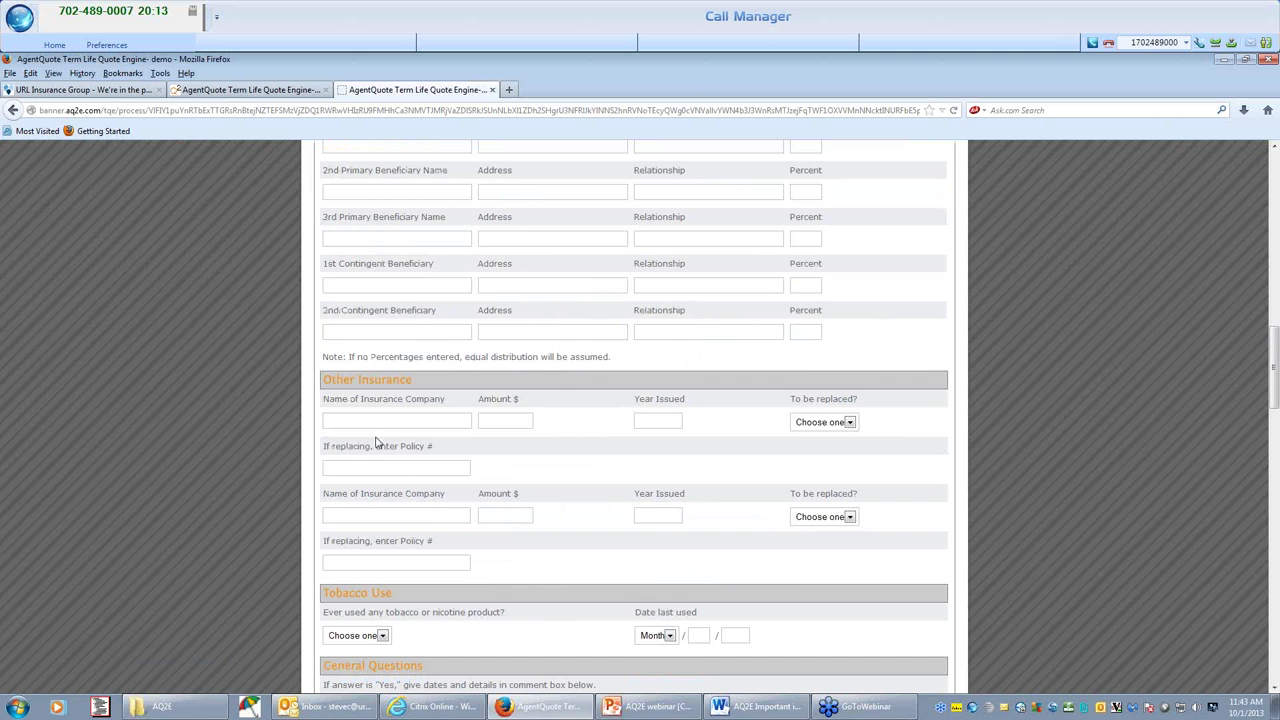
pyautogui.scroll(-3, 378, 442)
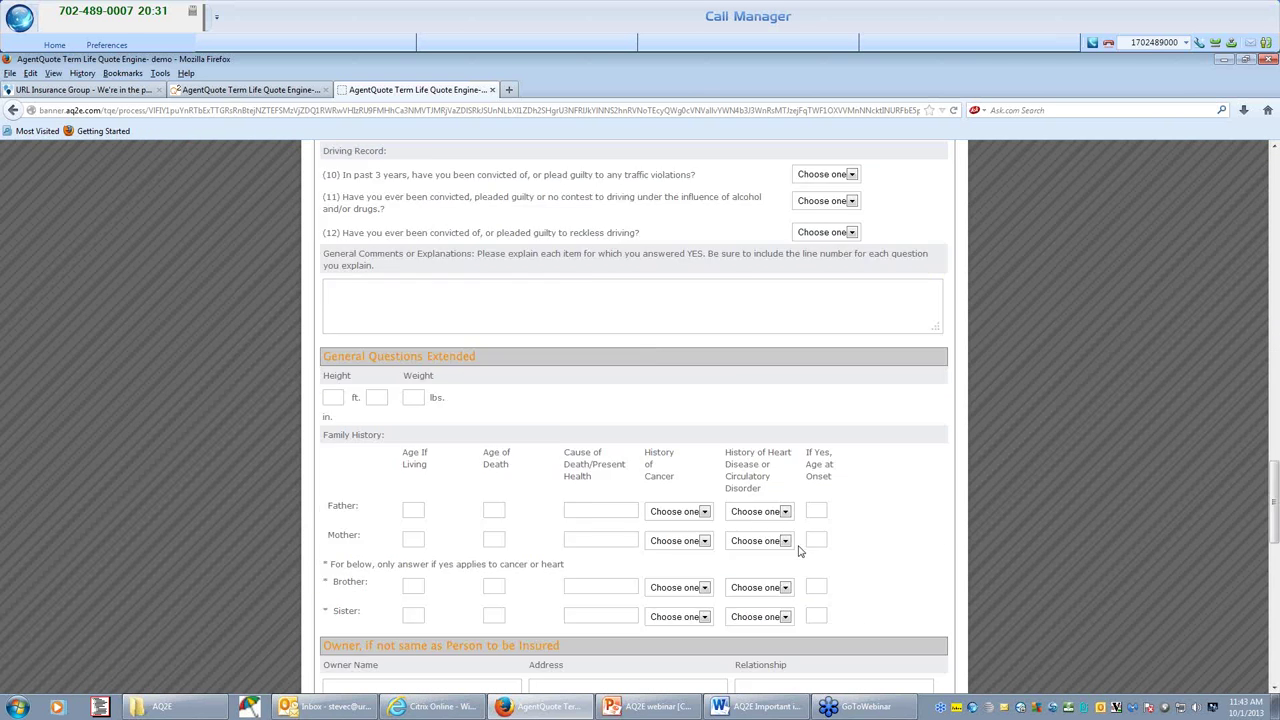
pyautogui.scroll(-5, 797, 545)
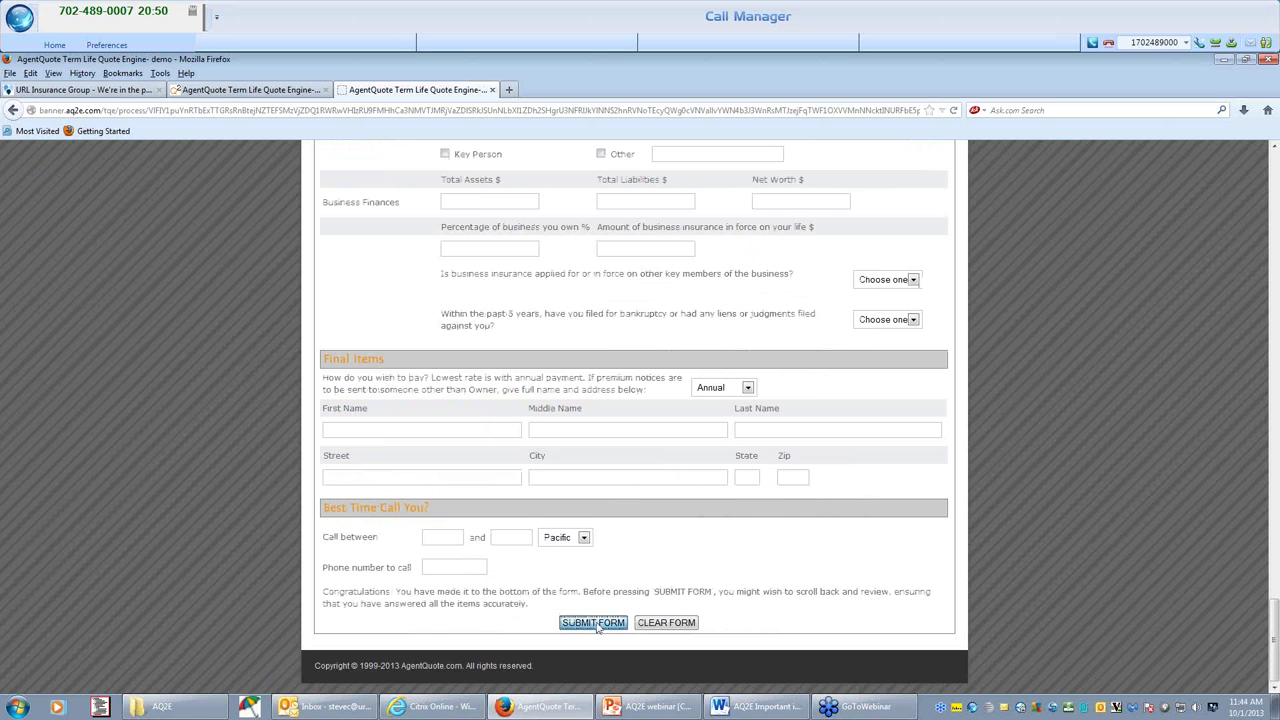
pyautogui.click(594, 623)
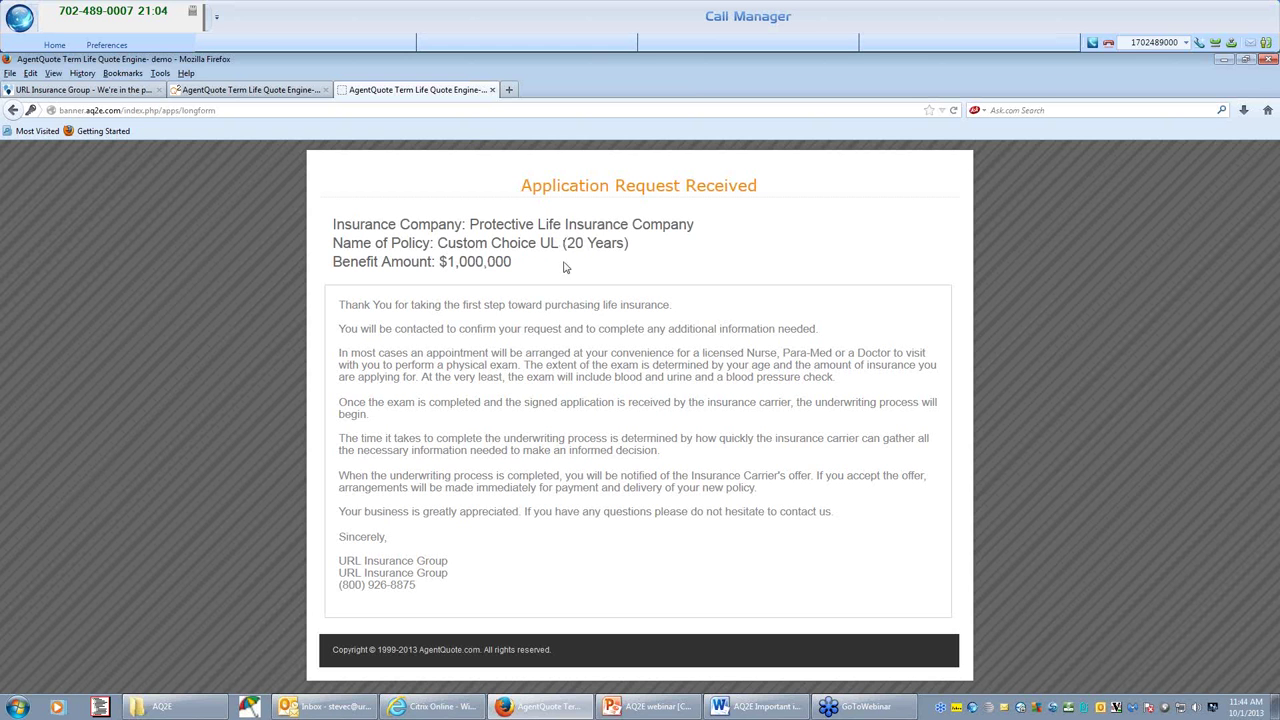
pyautogui.tripleClick(374, 332)
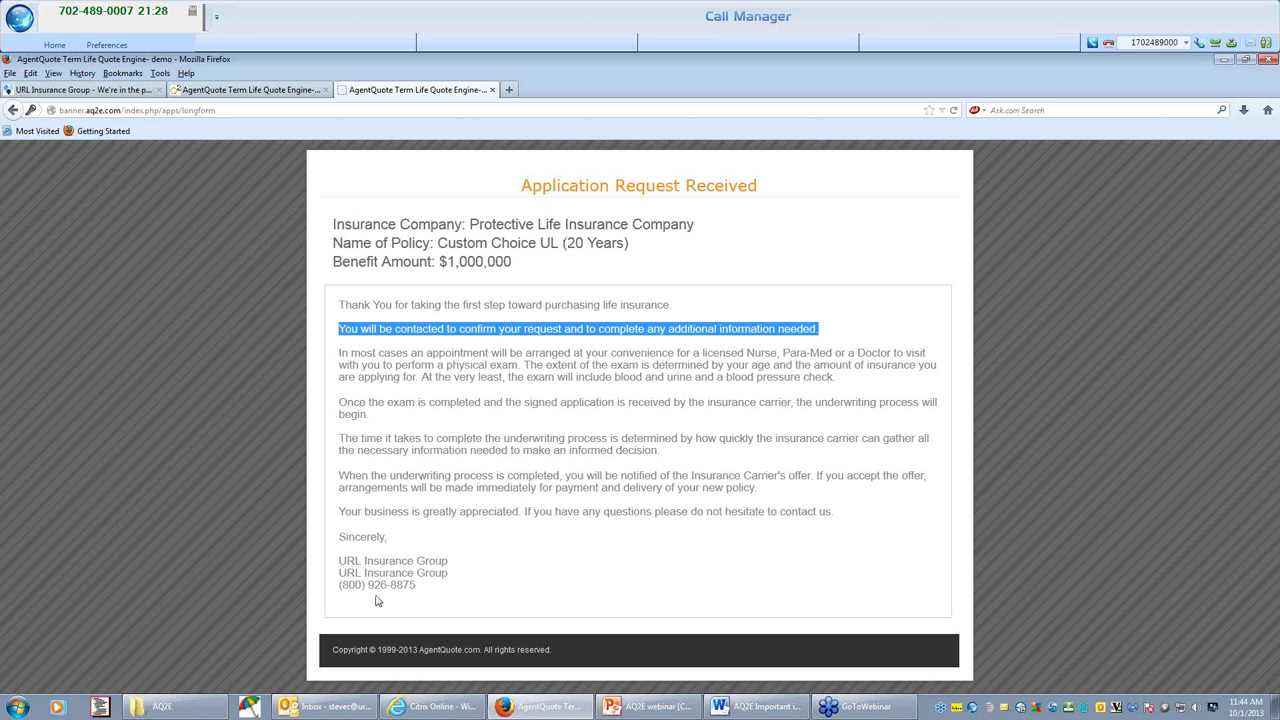
pyautogui.click(331, 707)
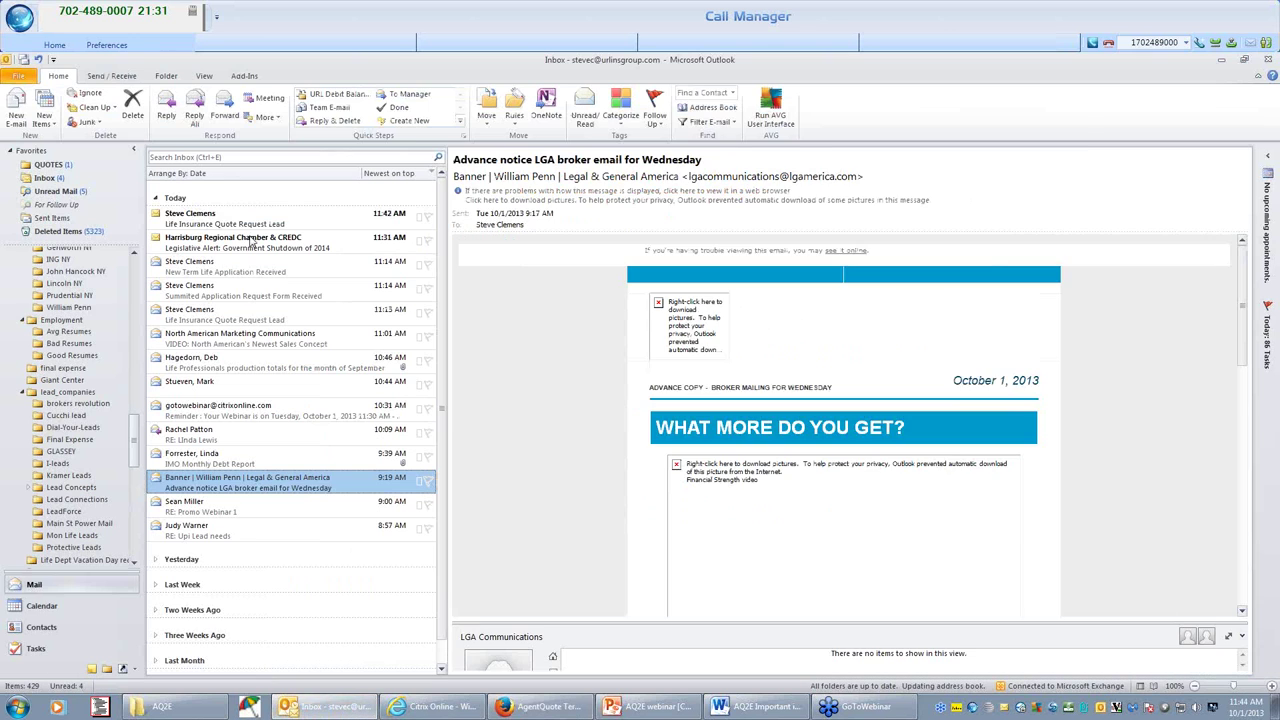
pyautogui.doubleClick(252, 220)
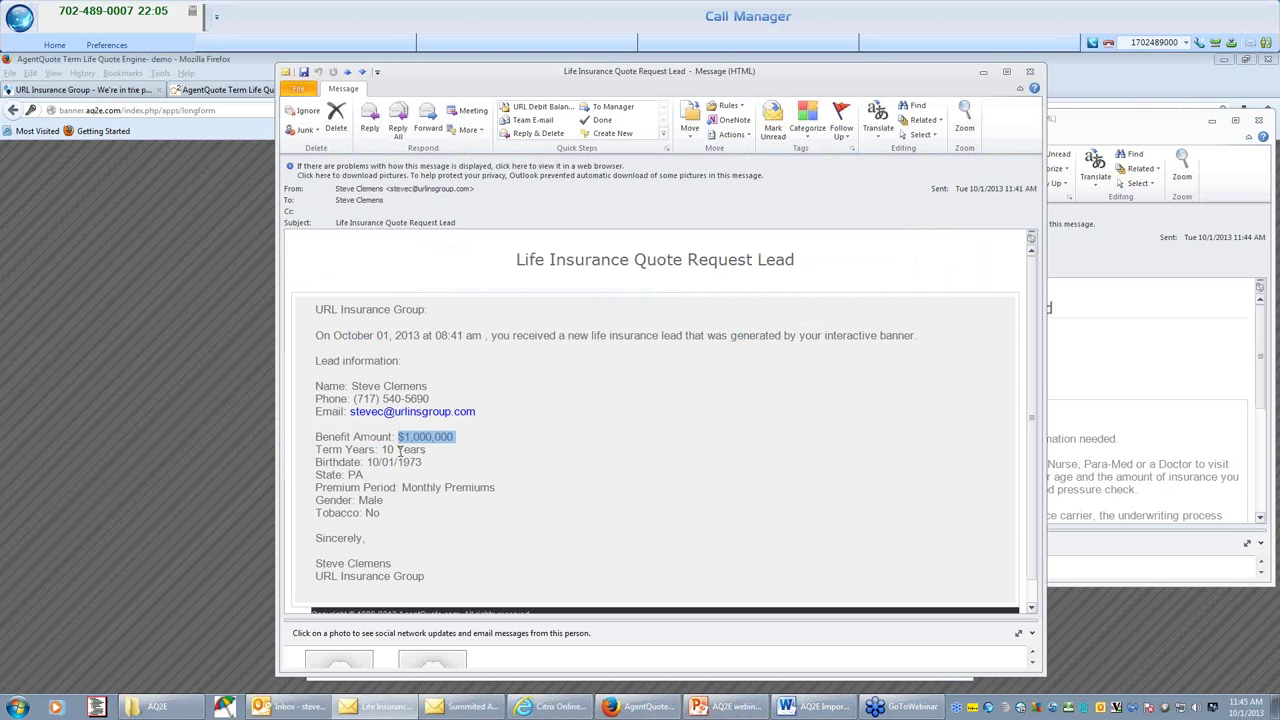
pyautogui.moveTo(367, 462); pyautogui.dragTo(423, 464)
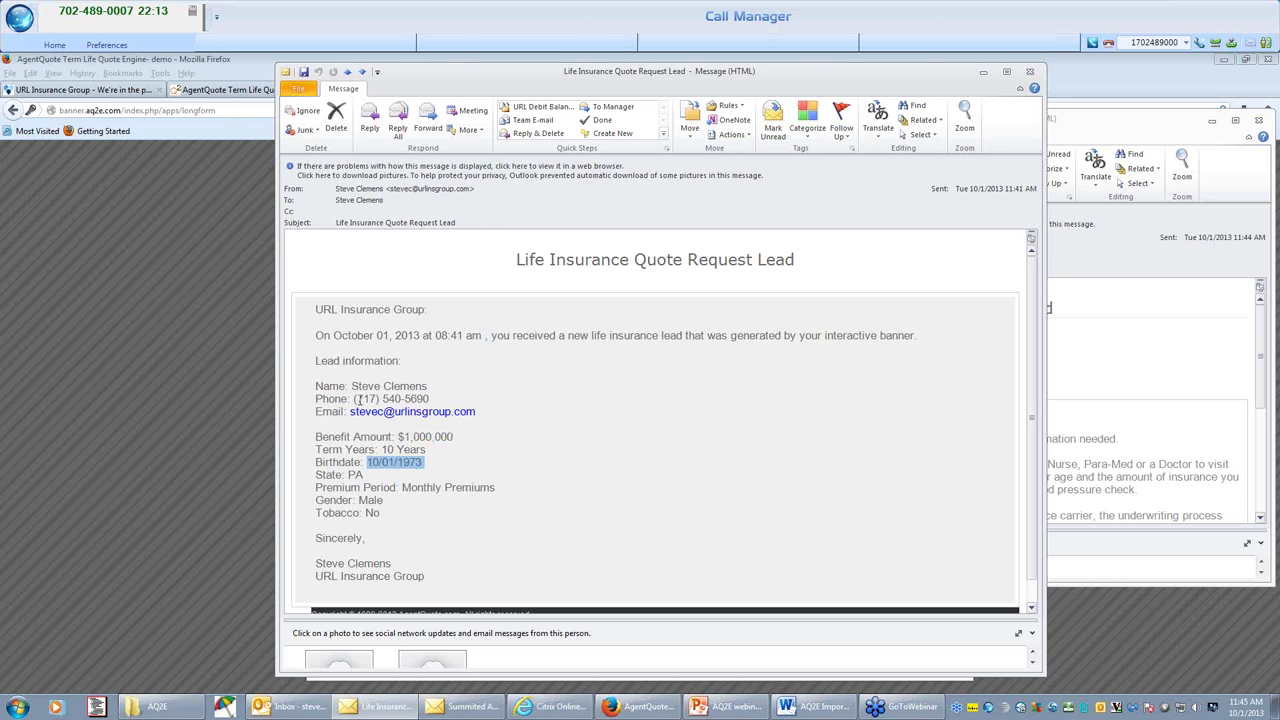
pyautogui.moveTo(435, 335); pyautogui.dragTo(491, 342)
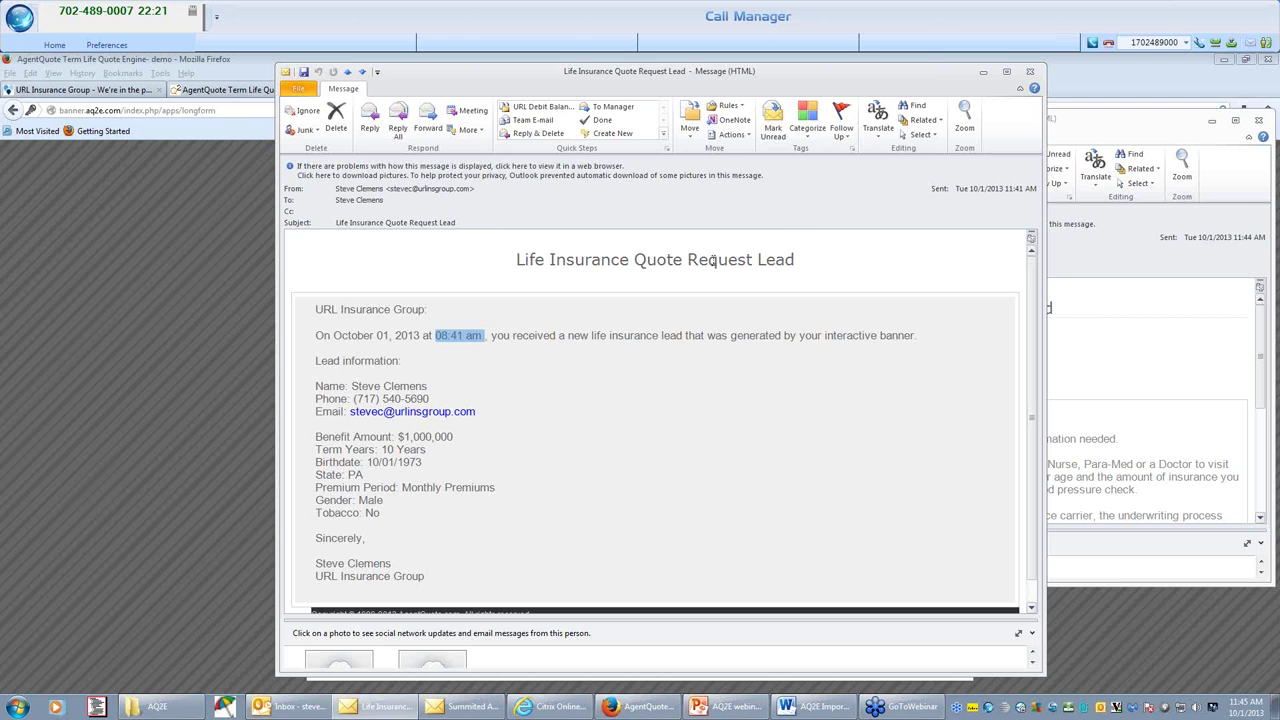
pyautogui.click(1035, 188)
pyautogui.moveTo(1035, 188); pyautogui.dragTo(955, 190)
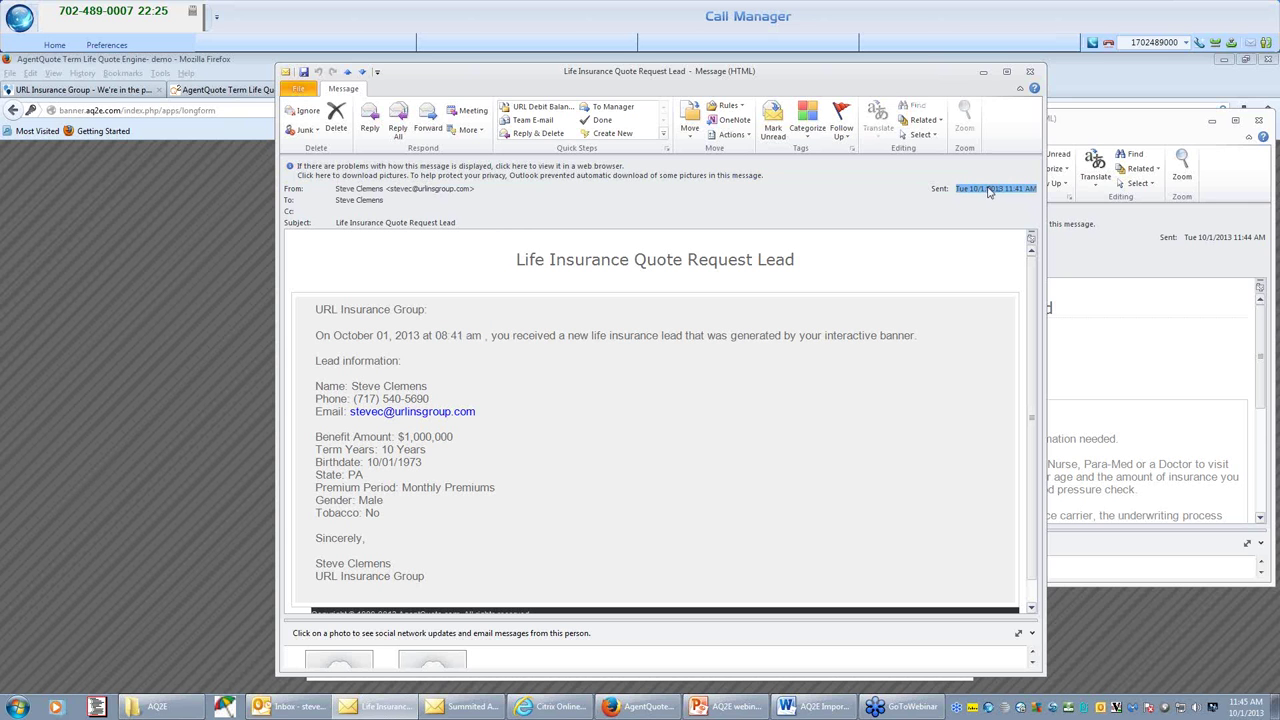
pyautogui.moveTo(487, 338); pyautogui.dragTo(431, 338)
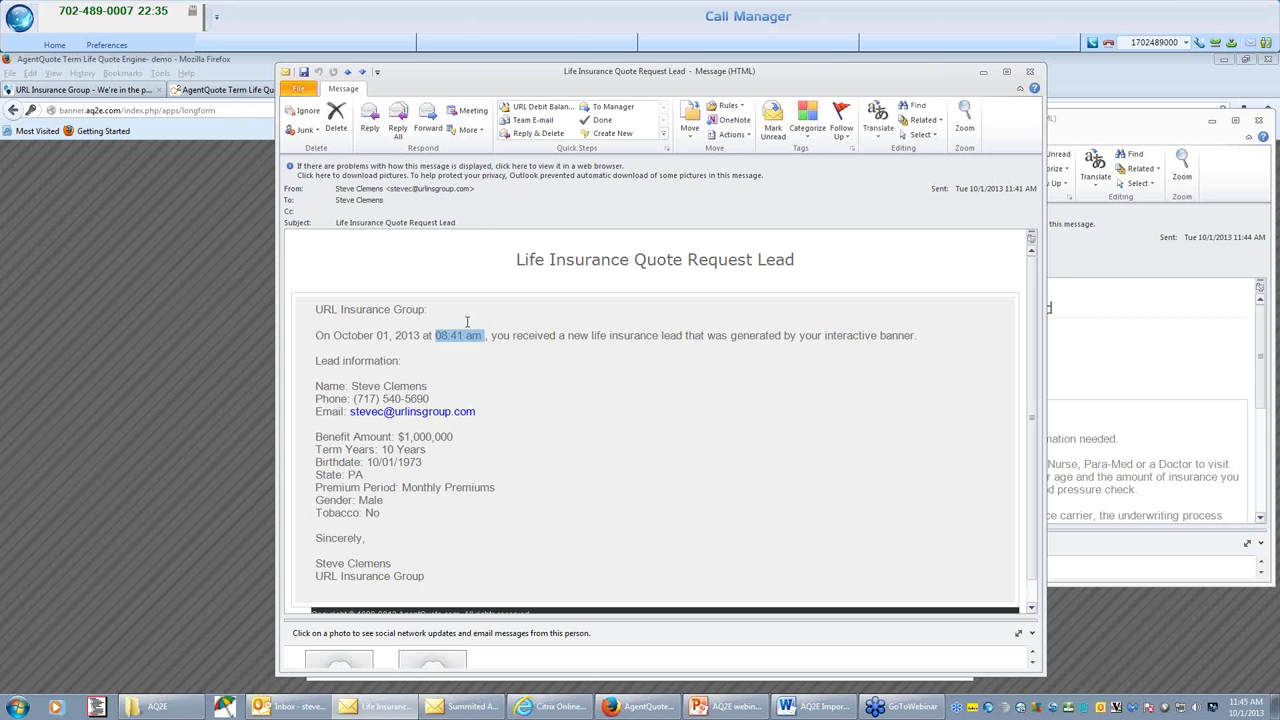
# Bring the application request e-mail forward, note its 11:44 sent time, and maximize it.
pyautogui.click(1129, 370)
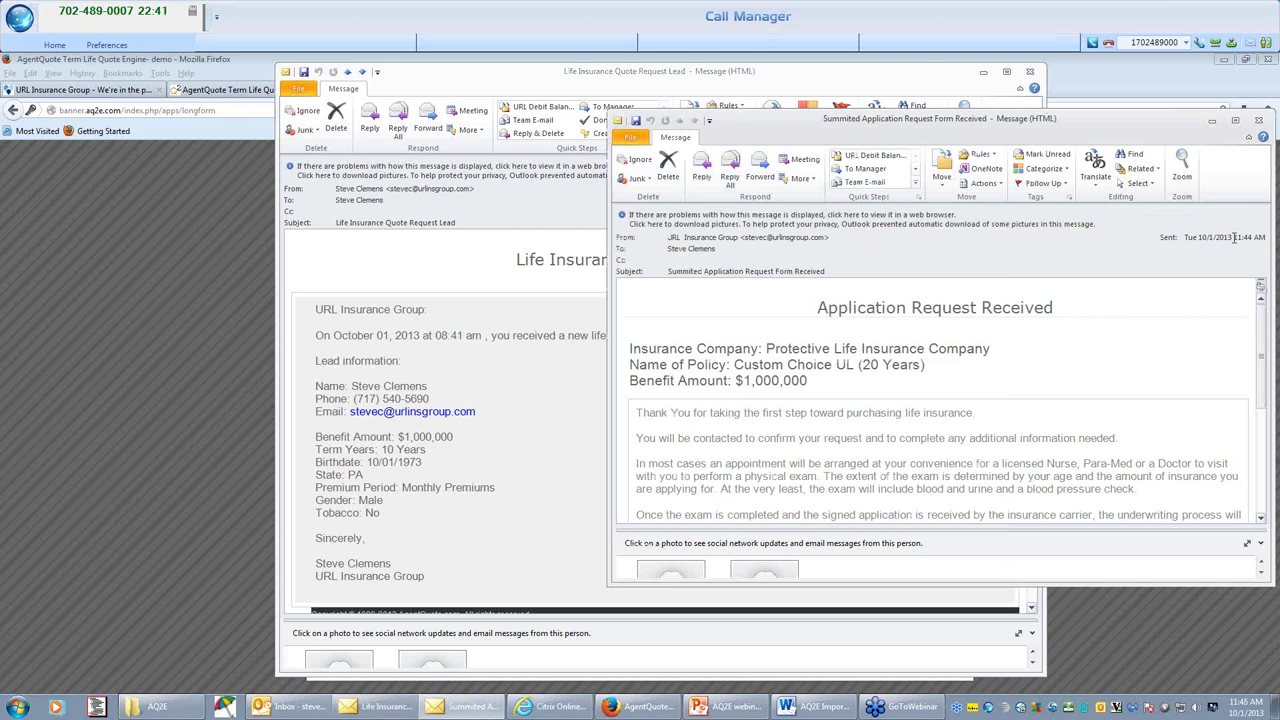
pyautogui.moveTo(1232, 237); pyautogui.dragTo(1249, 236)
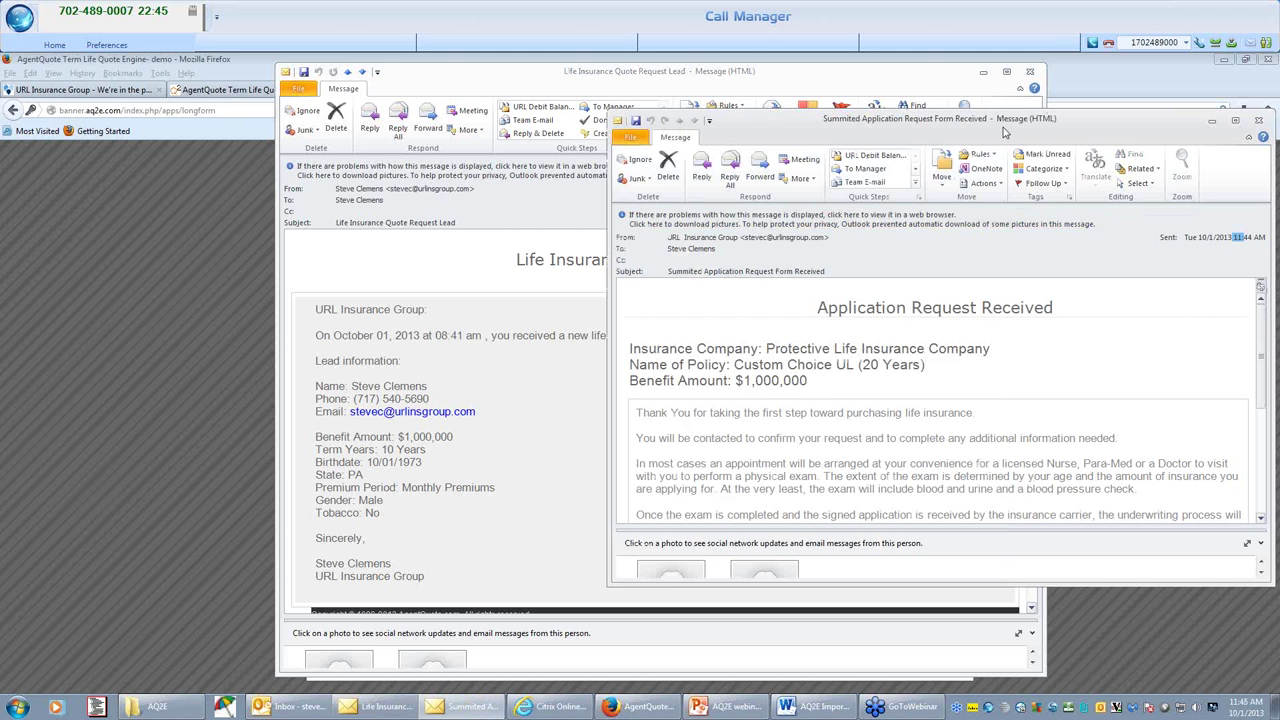
pyautogui.moveTo(1004, 131); pyautogui.dragTo(739, 148)
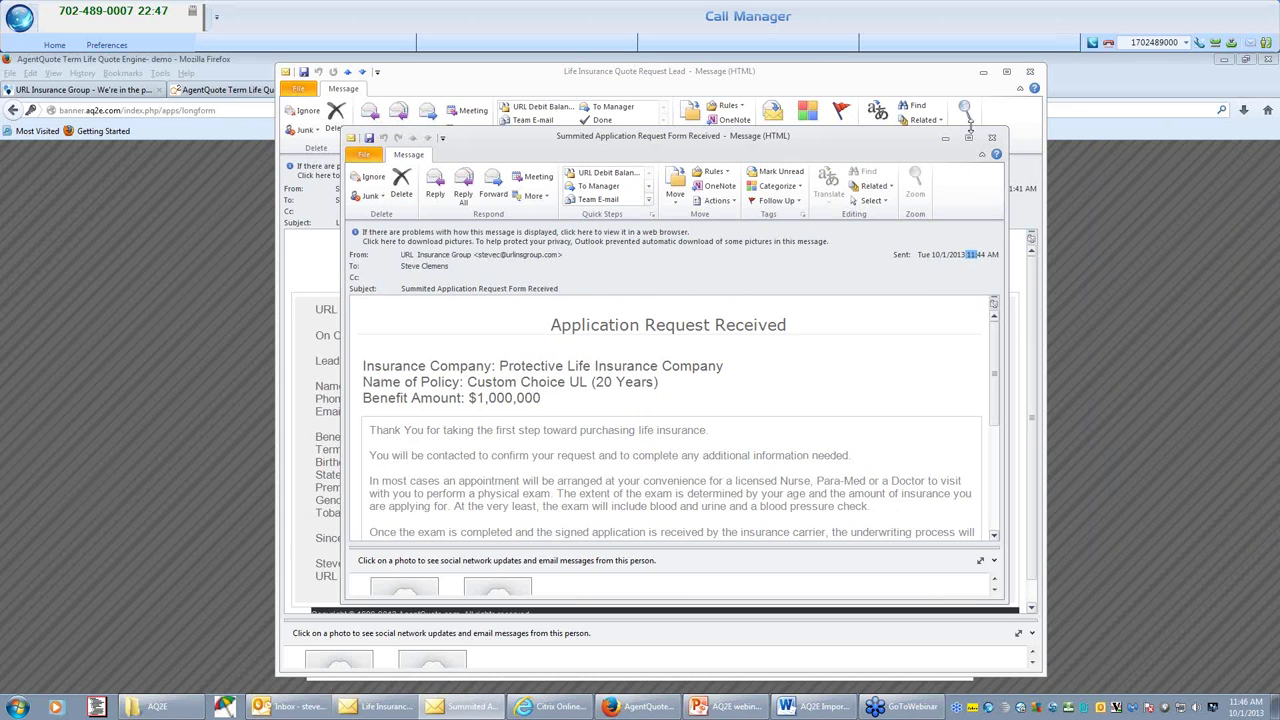
pyautogui.click(969, 139)
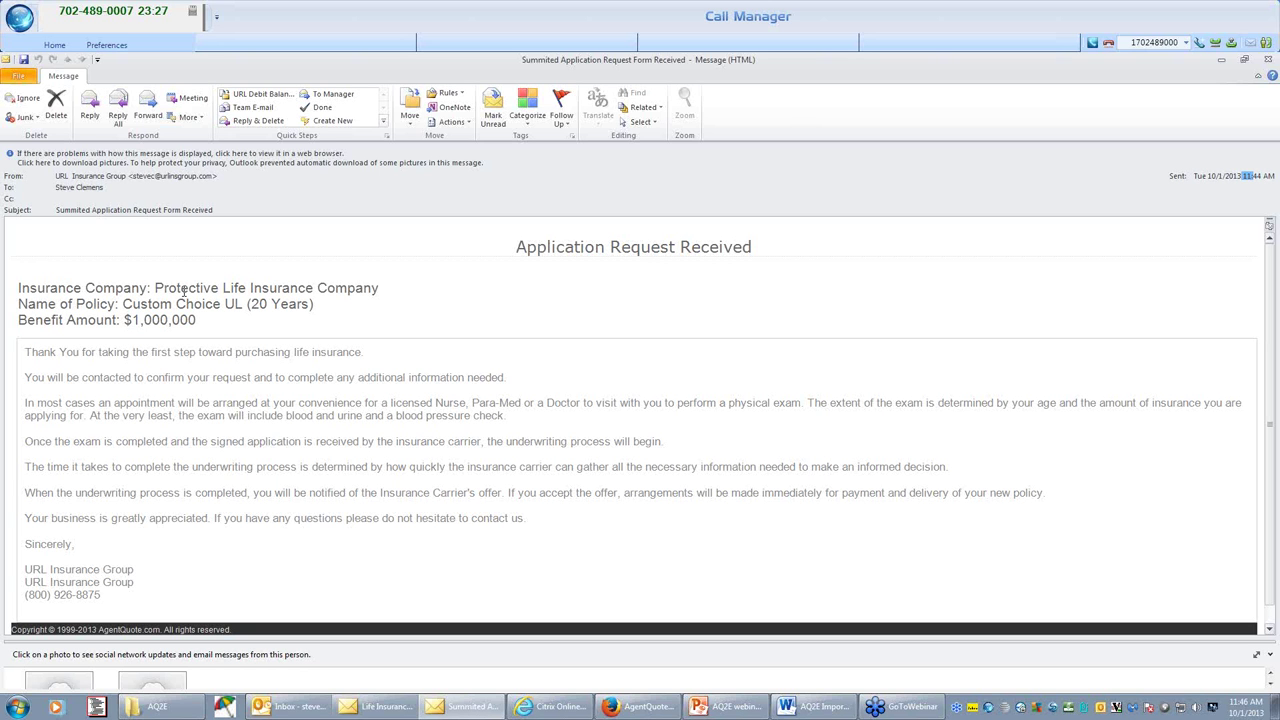
# Highlight the URL Insurance Group signature and phone number lines.
pyautogui.moveTo(26, 569); pyautogui.dragTo(134, 570)
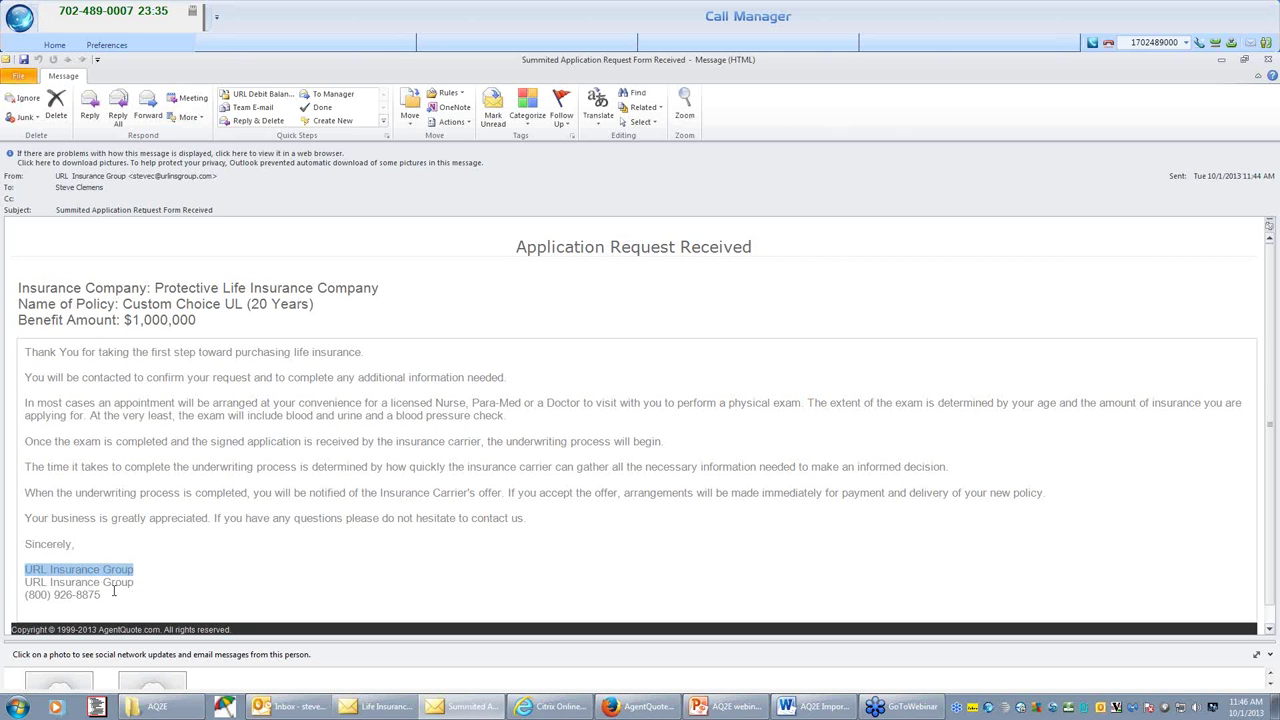
pyautogui.moveTo(115, 598); pyautogui.dragTo(11, 576)
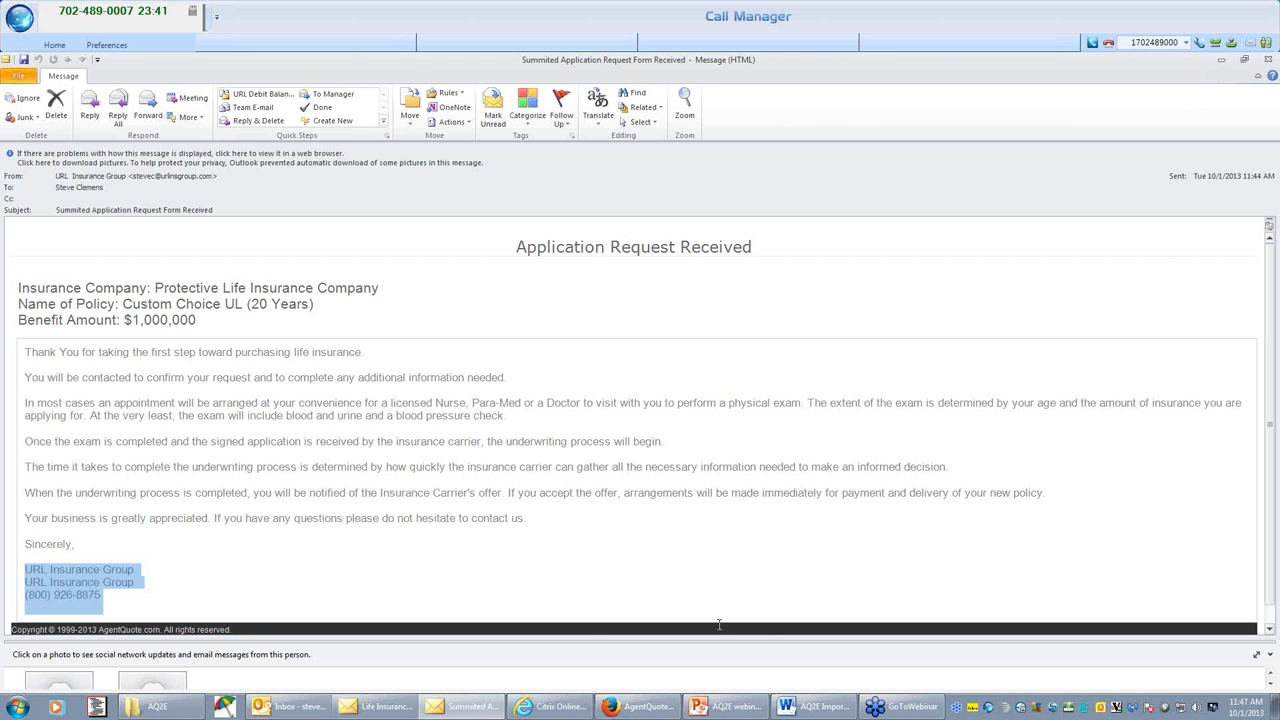
pyautogui.click(620, 707)
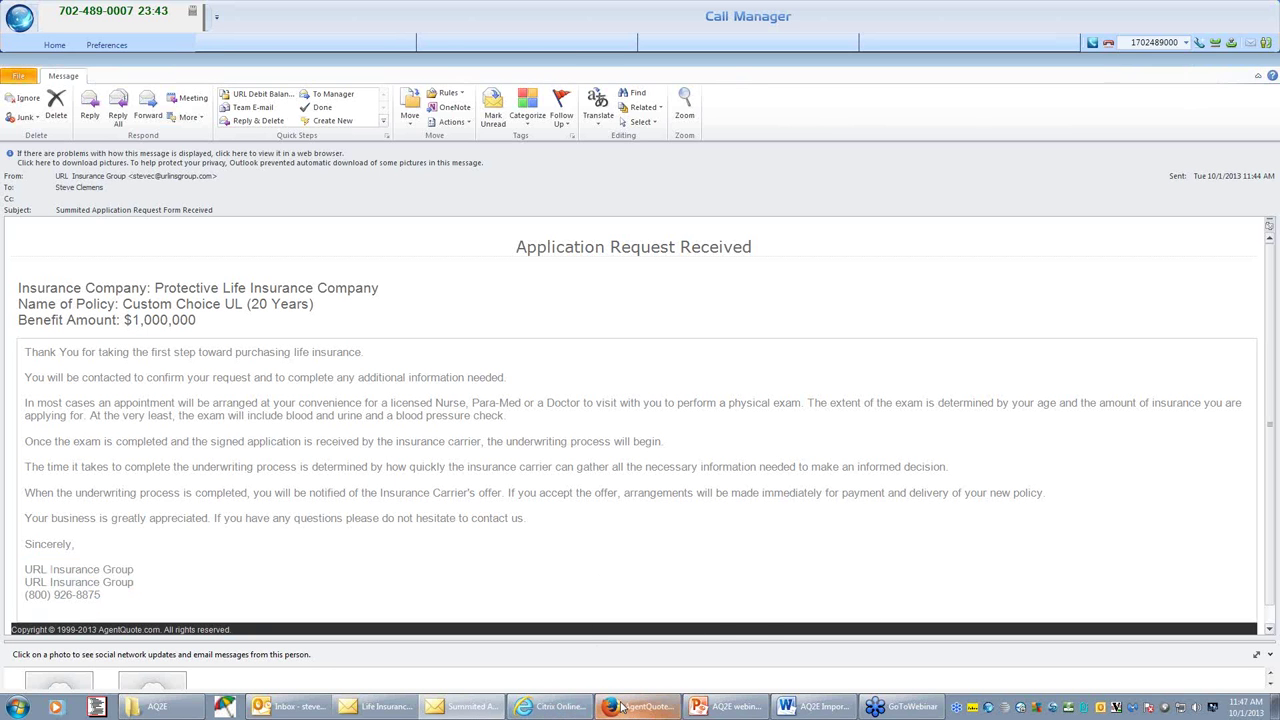
# Cycle through the open tabs, then log on via the AQ2E URL Logon bookmark.
pyautogui.click(113, 94)
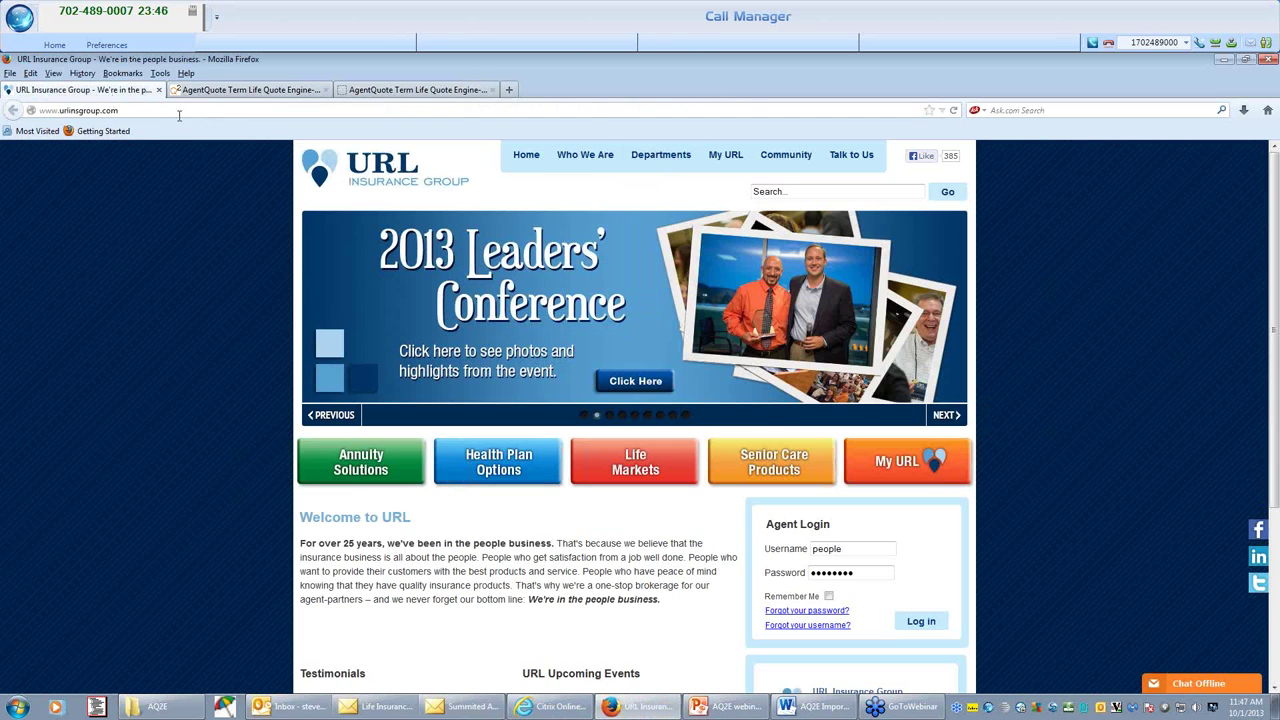
pyautogui.click(250, 90)
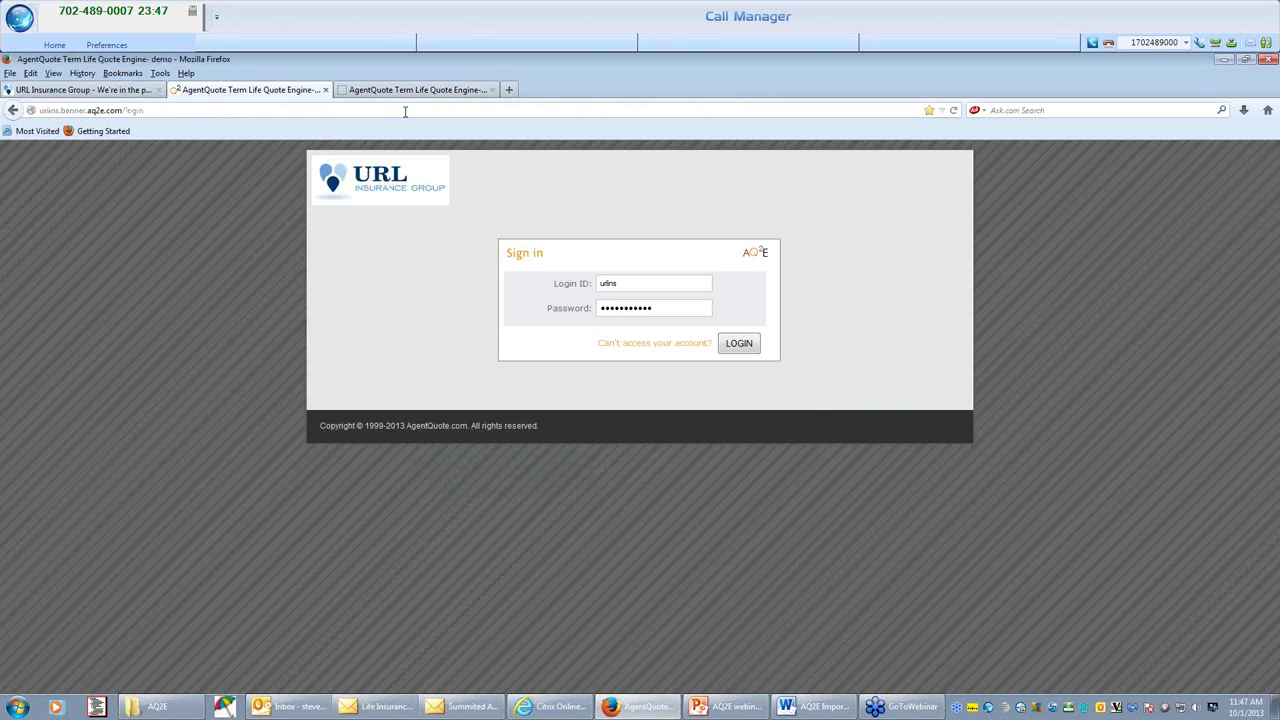
pyautogui.click(403, 92)
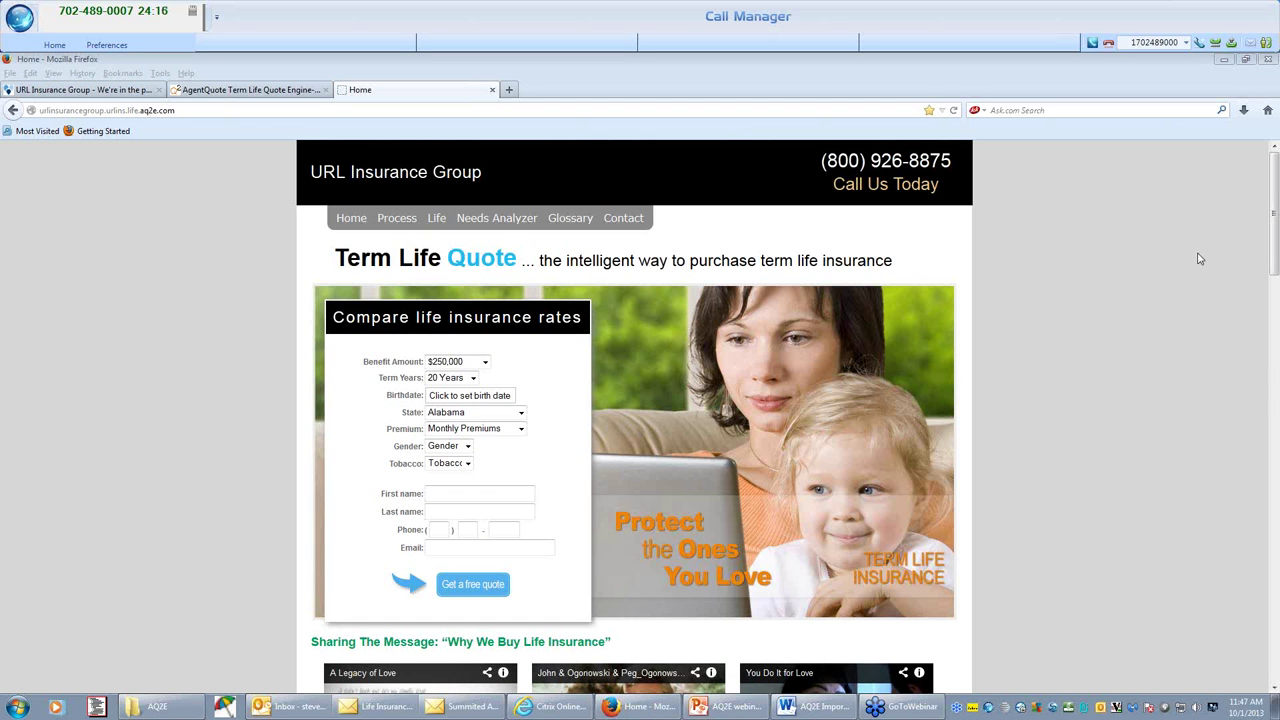
pyautogui.click(229, 90)
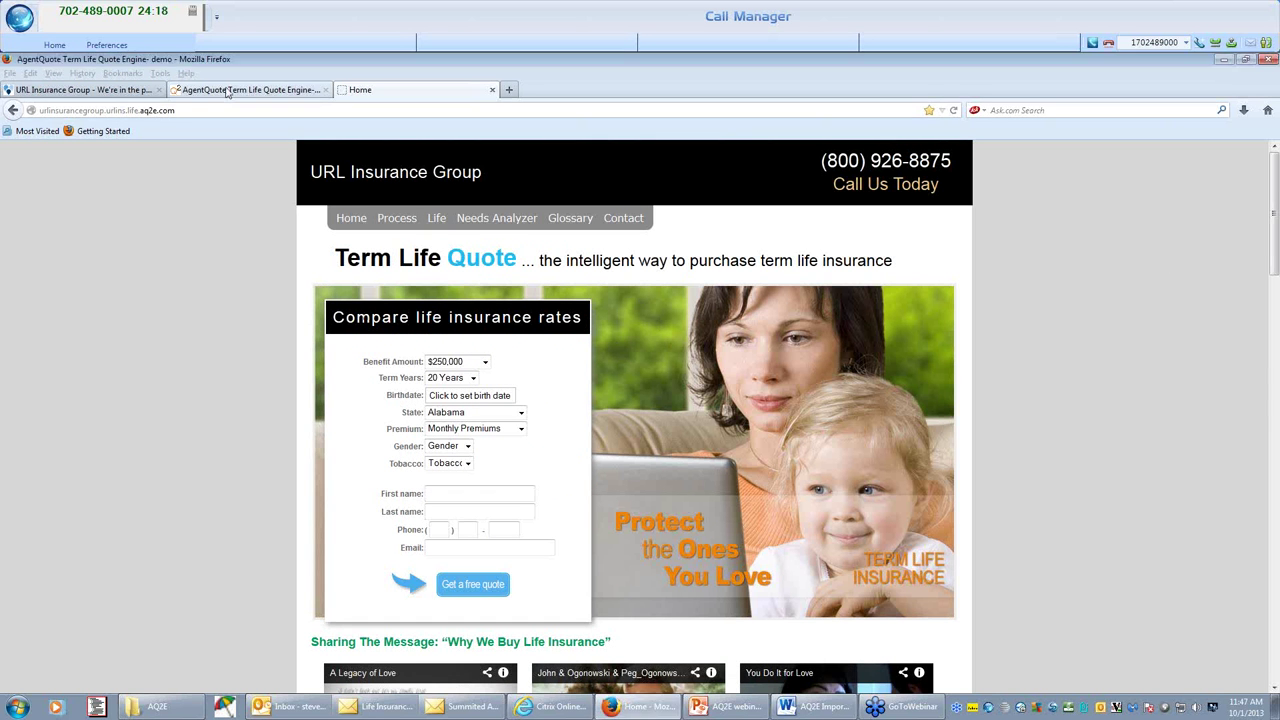
pyautogui.click(123, 73)
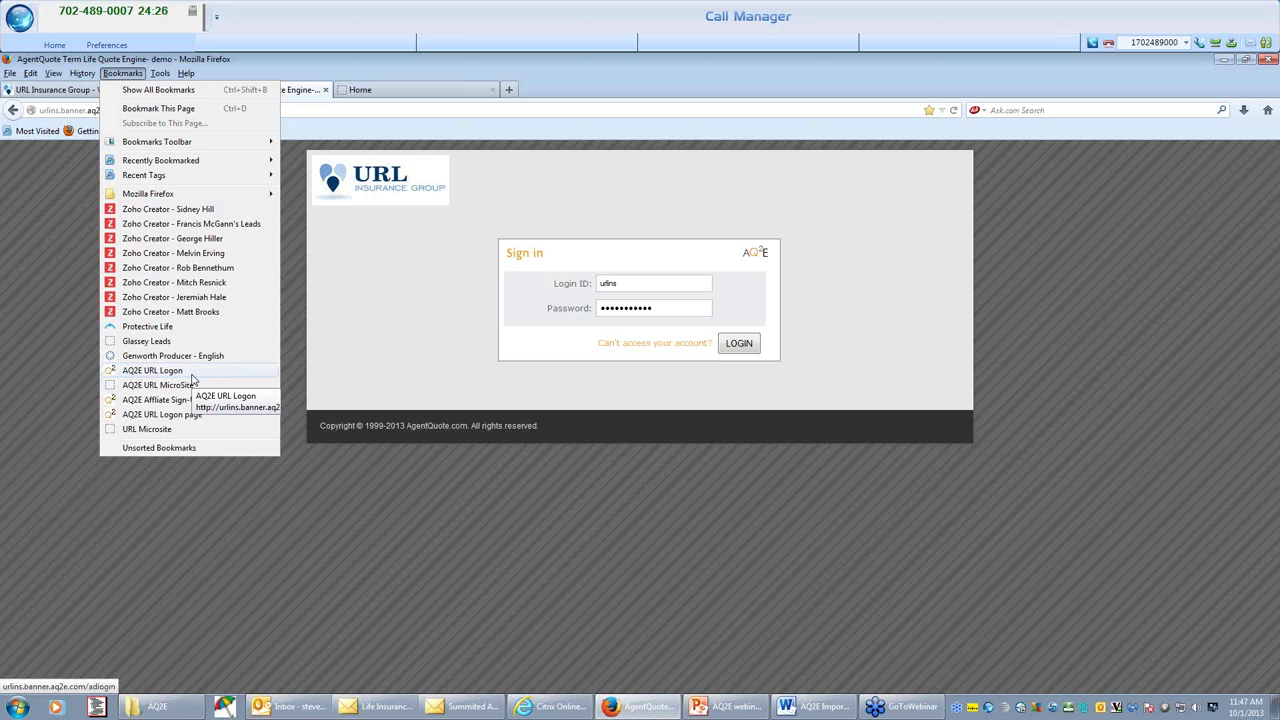
pyautogui.click(192, 374)
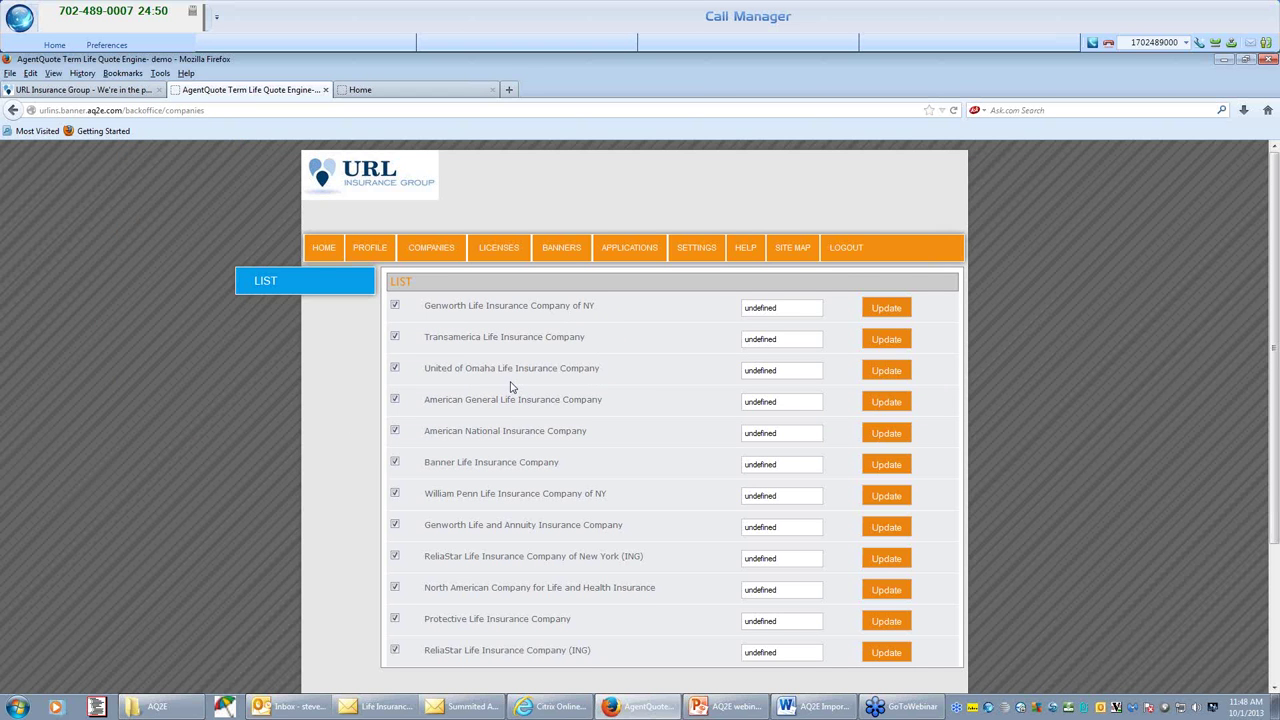
# Toggle William Penn Life Insurance Company of NY off and back on, then go to Banners.
pyautogui.scroll(-2, 510, 387)
pyautogui.click(395, 417)
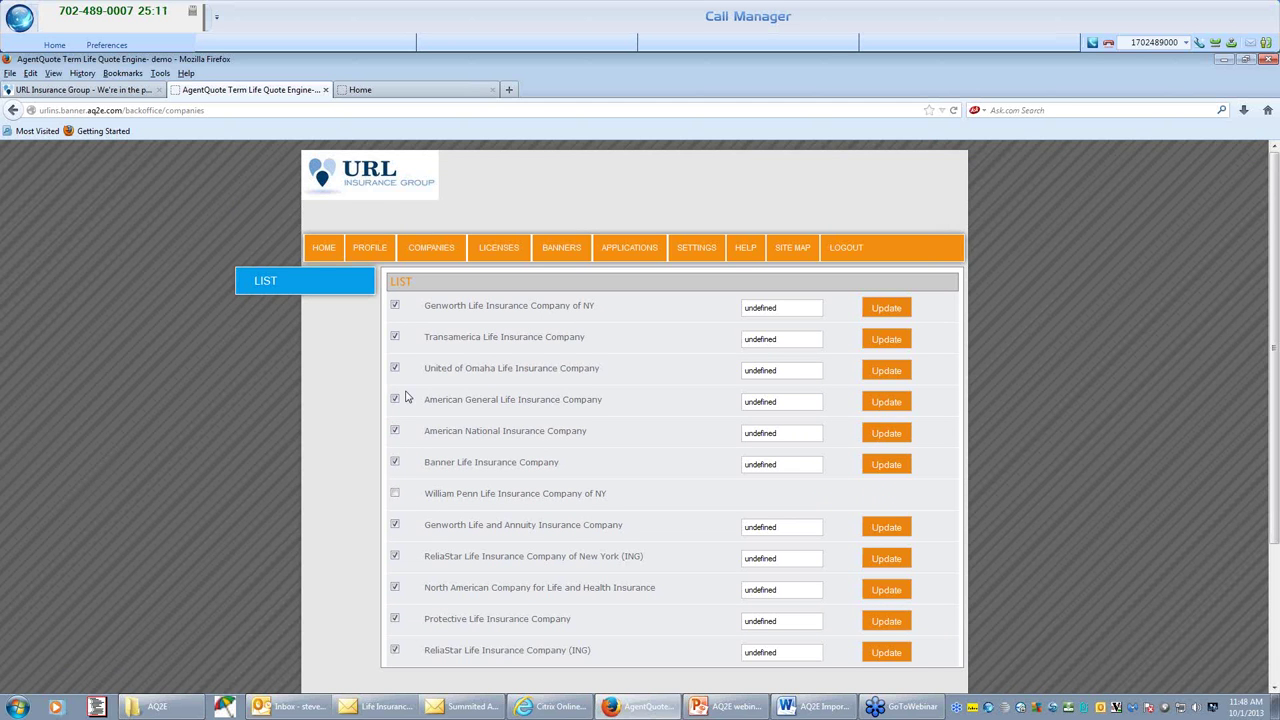
pyautogui.click(395, 493)
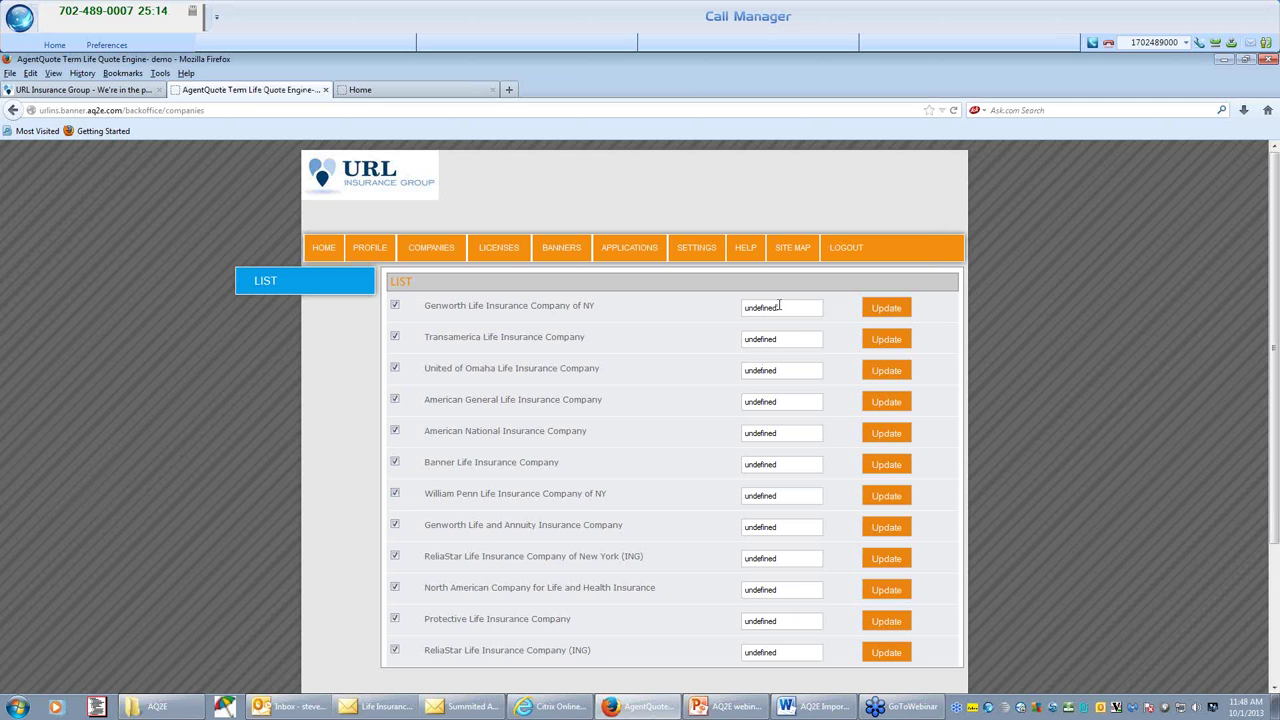
pyautogui.moveTo(790, 308); pyautogui.dragTo(731, 316)
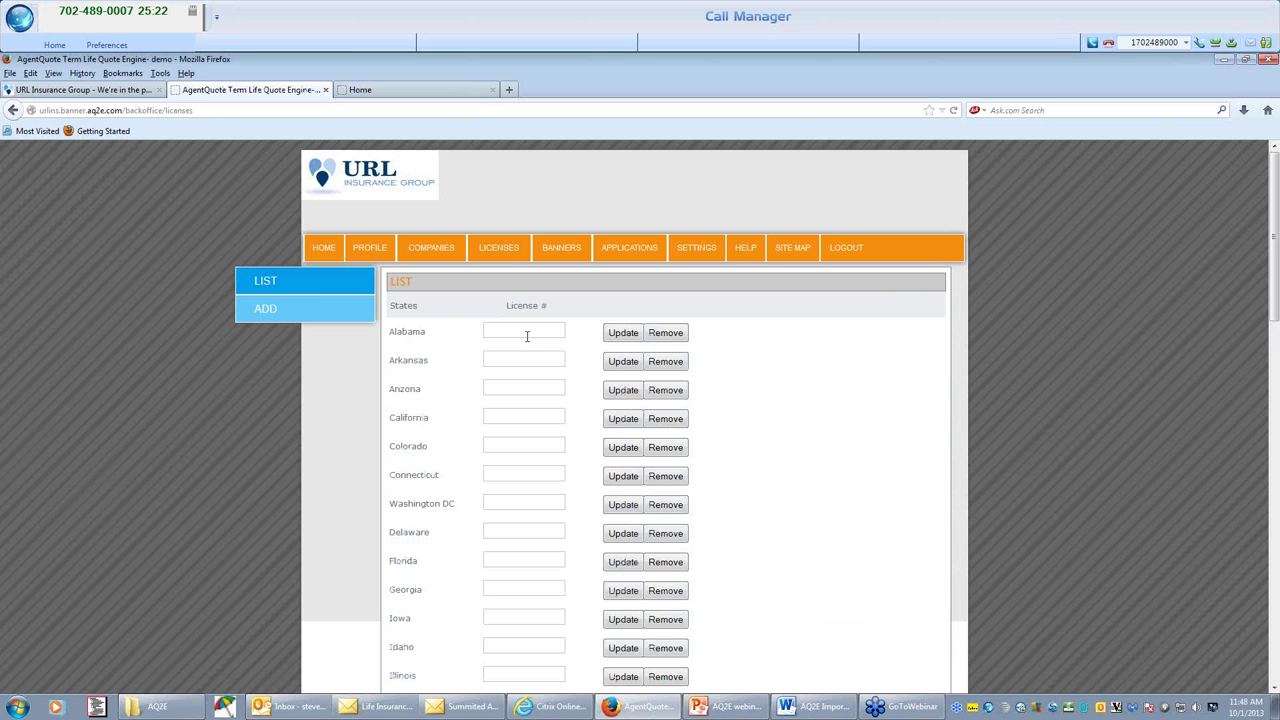
pyautogui.click(560, 250)
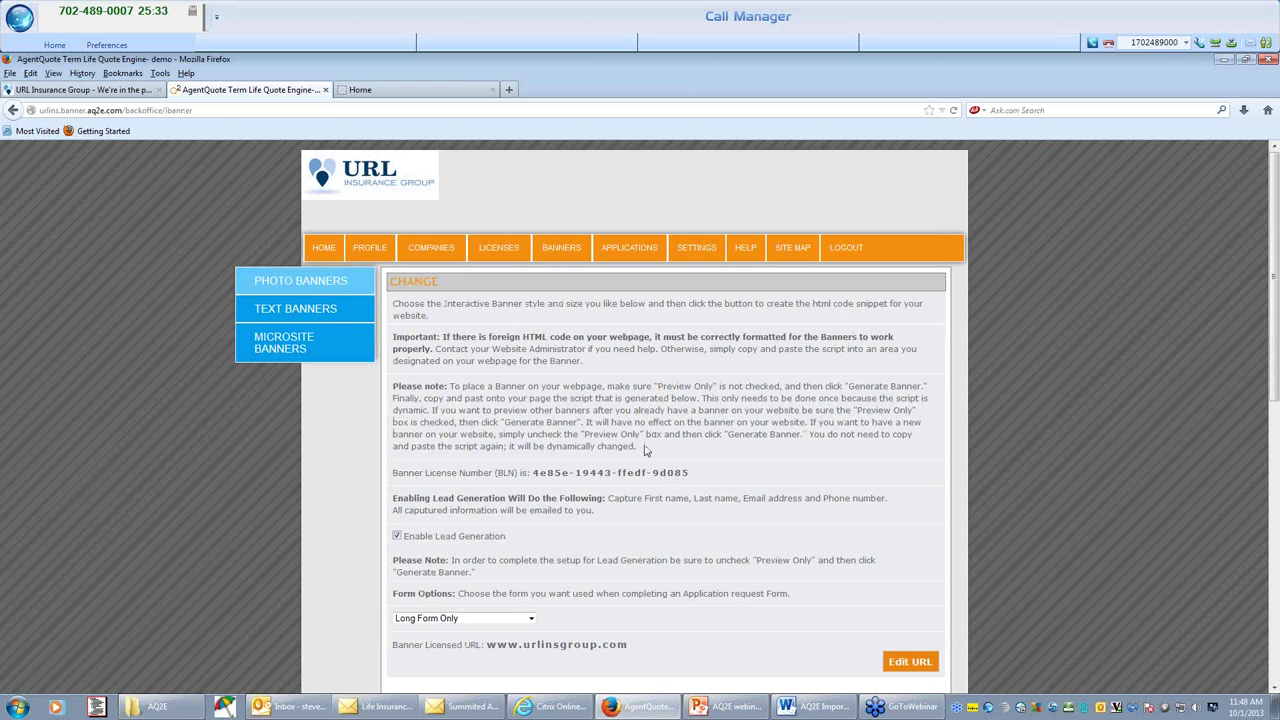
# Open the Microsite Banners page and step through three banner images.
pyautogui.scroll(-3, 645, 454)
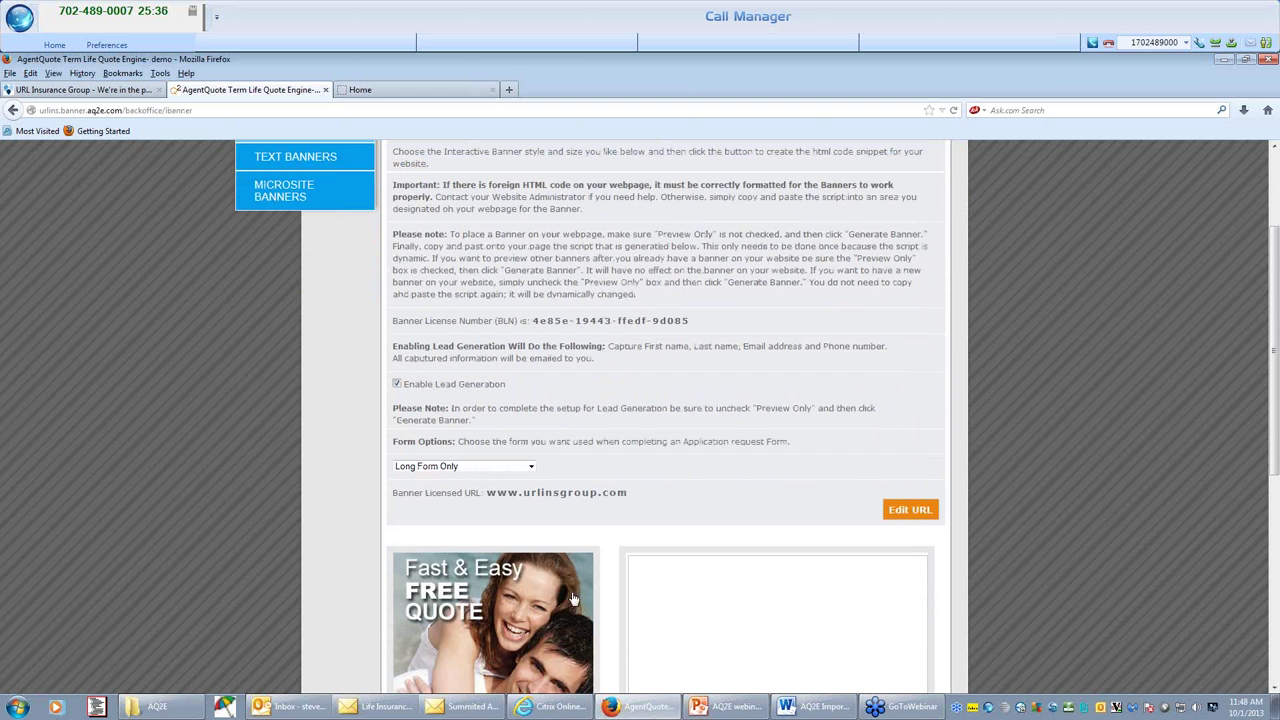
pyautogui.click(360, 90)
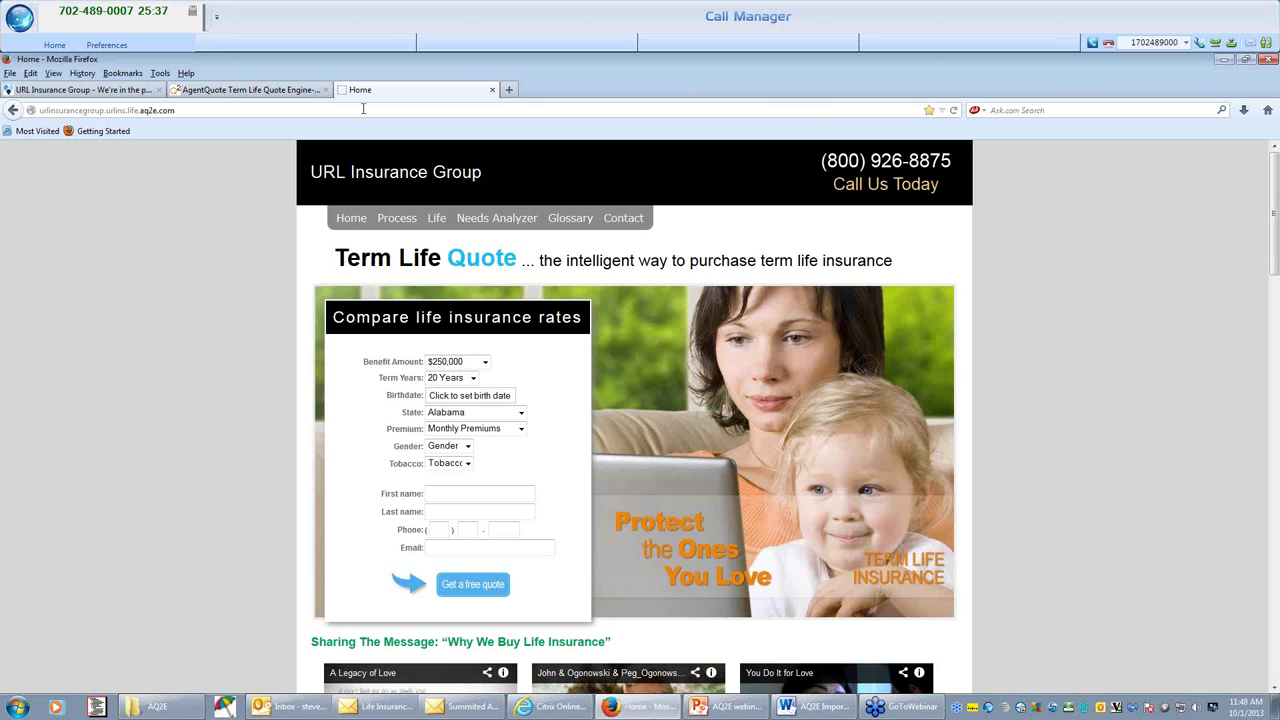
pyautogui.click(250, 90)
pyautogui.scroll(3, 505, 330)
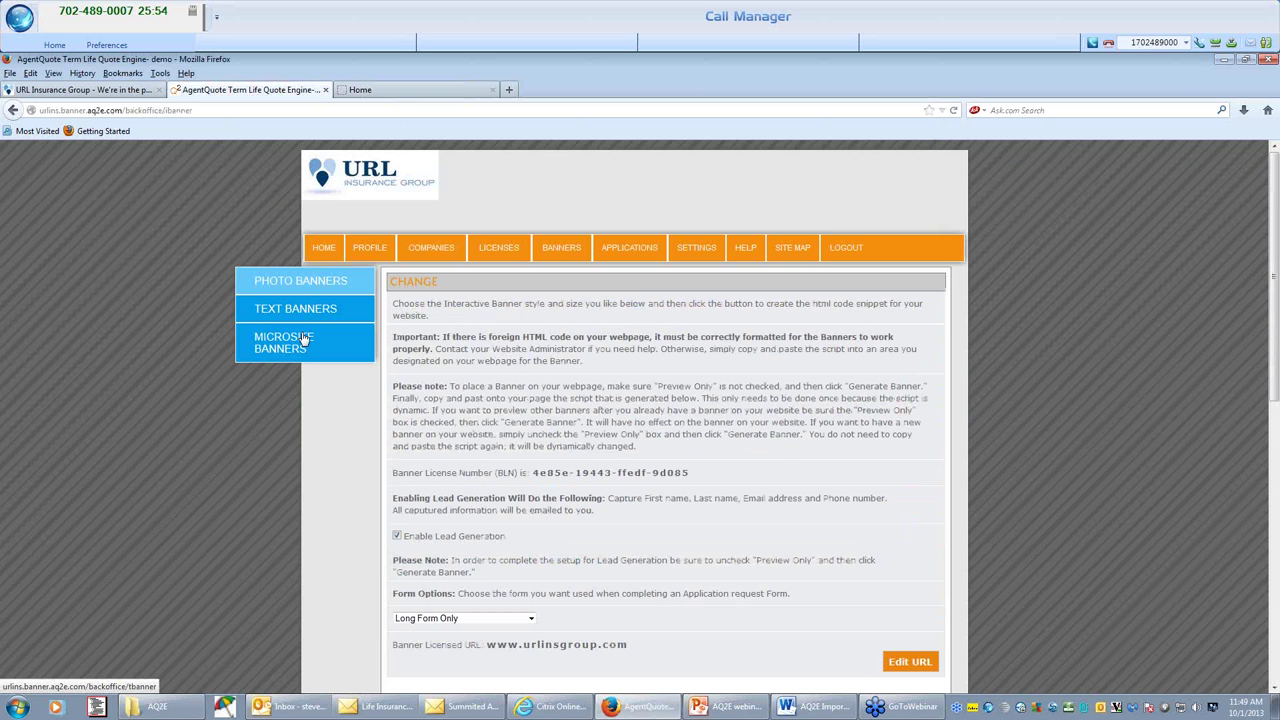
pyautogui.click(305, 340)
pyautogui.scroll(-3, 665, 450)
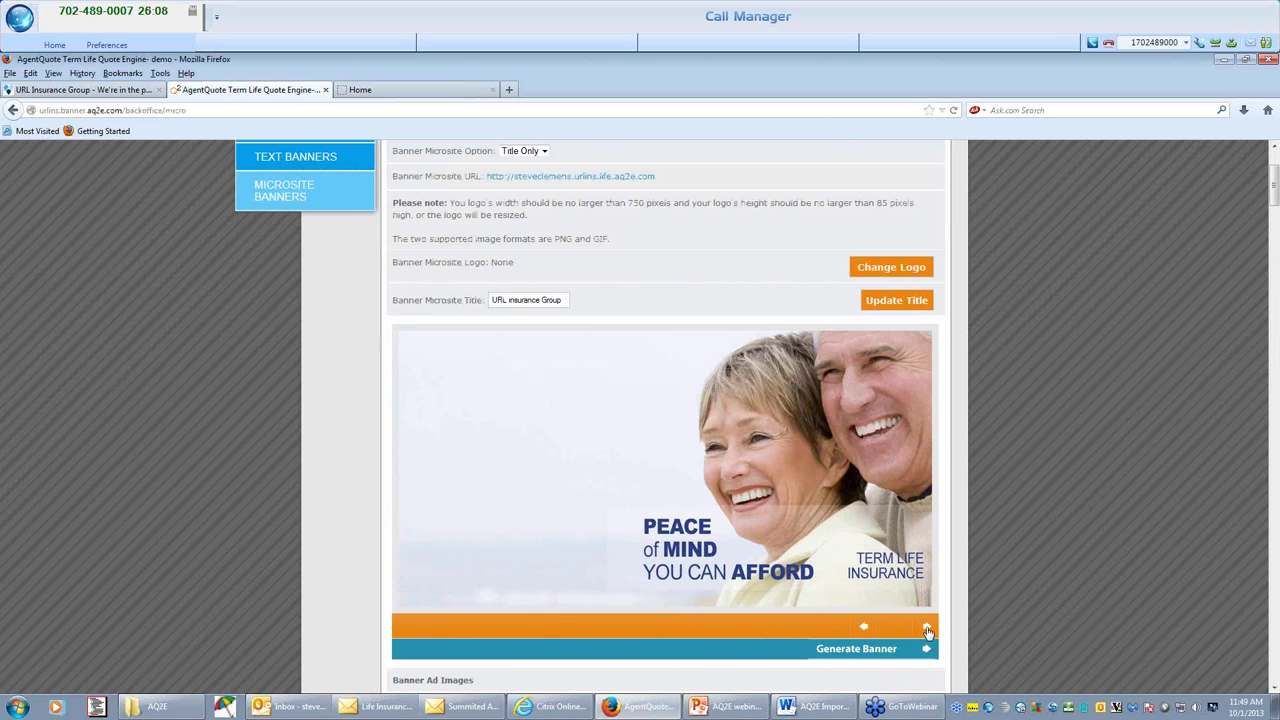
pyautogui.click(927, 628)
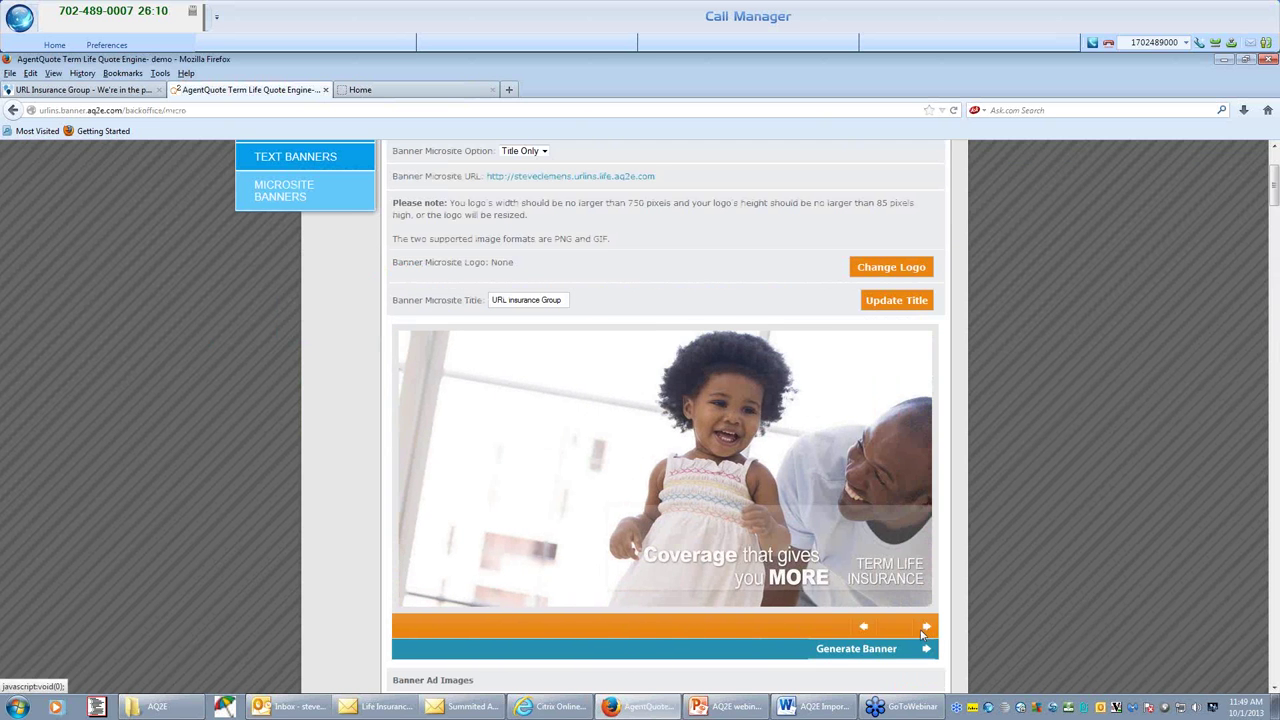
pyautogui.click(927, 630)
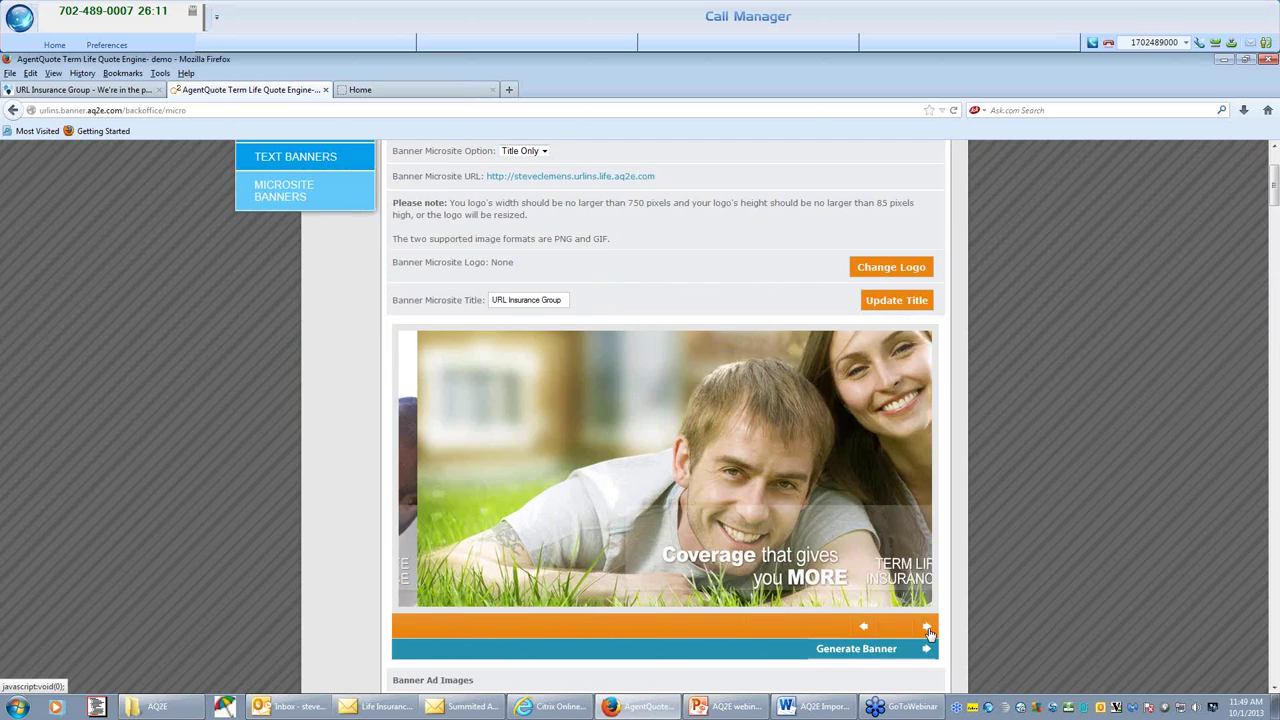
pyautogui.click(927, 630)
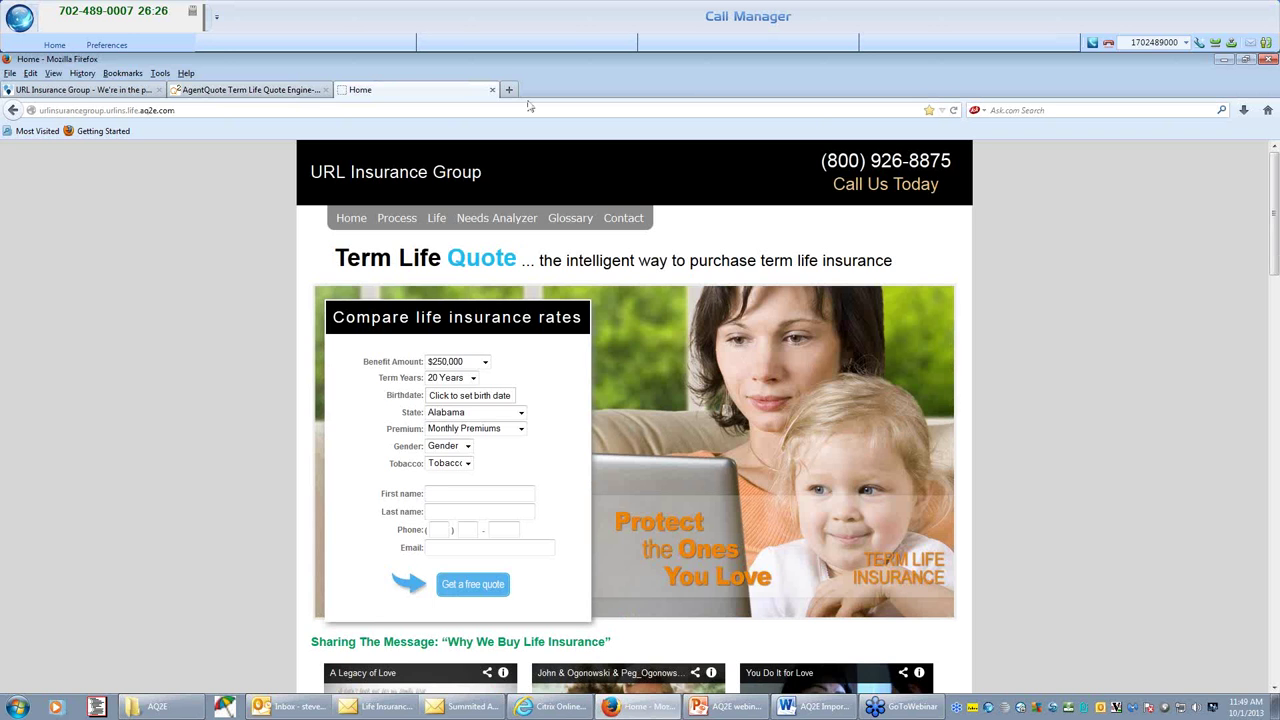
# Close the URL Insurance Group site tab and go back to the Photo Banners page.
pyautogui.click(492, 90)
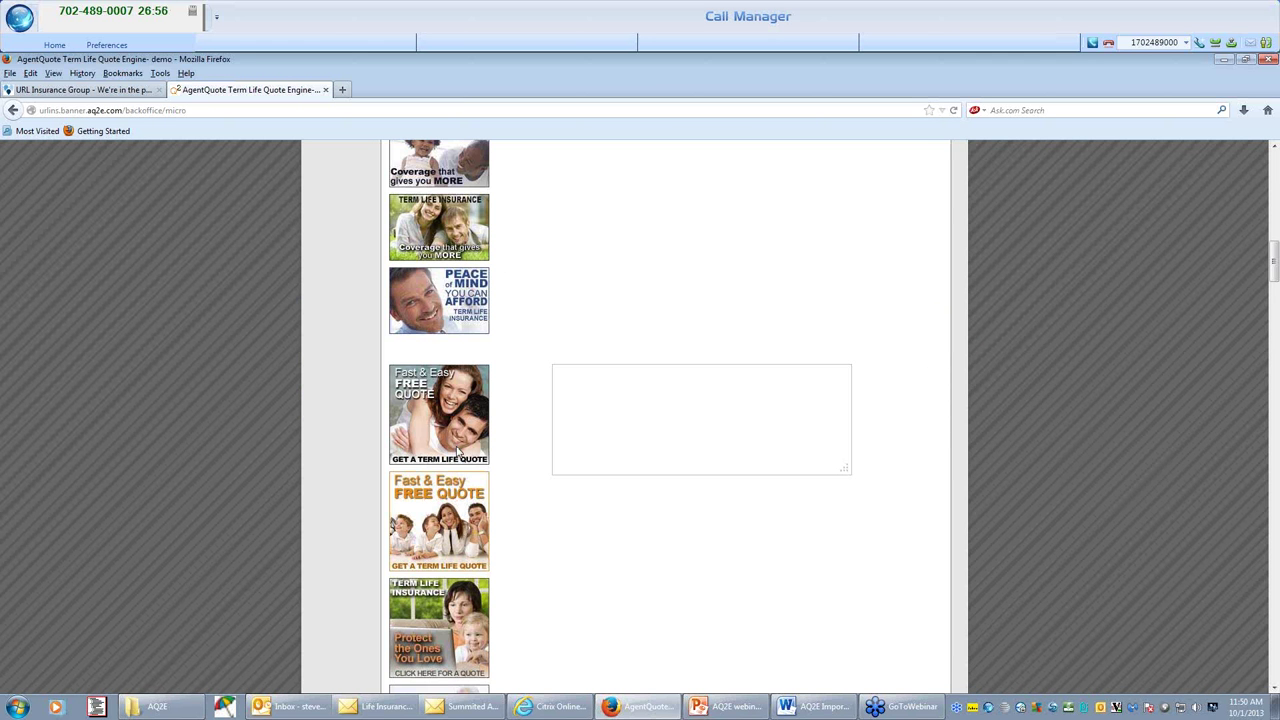
pyautogui.scroll(-3, 457, 453)
pyautogui.scroll(3, 447, 463)
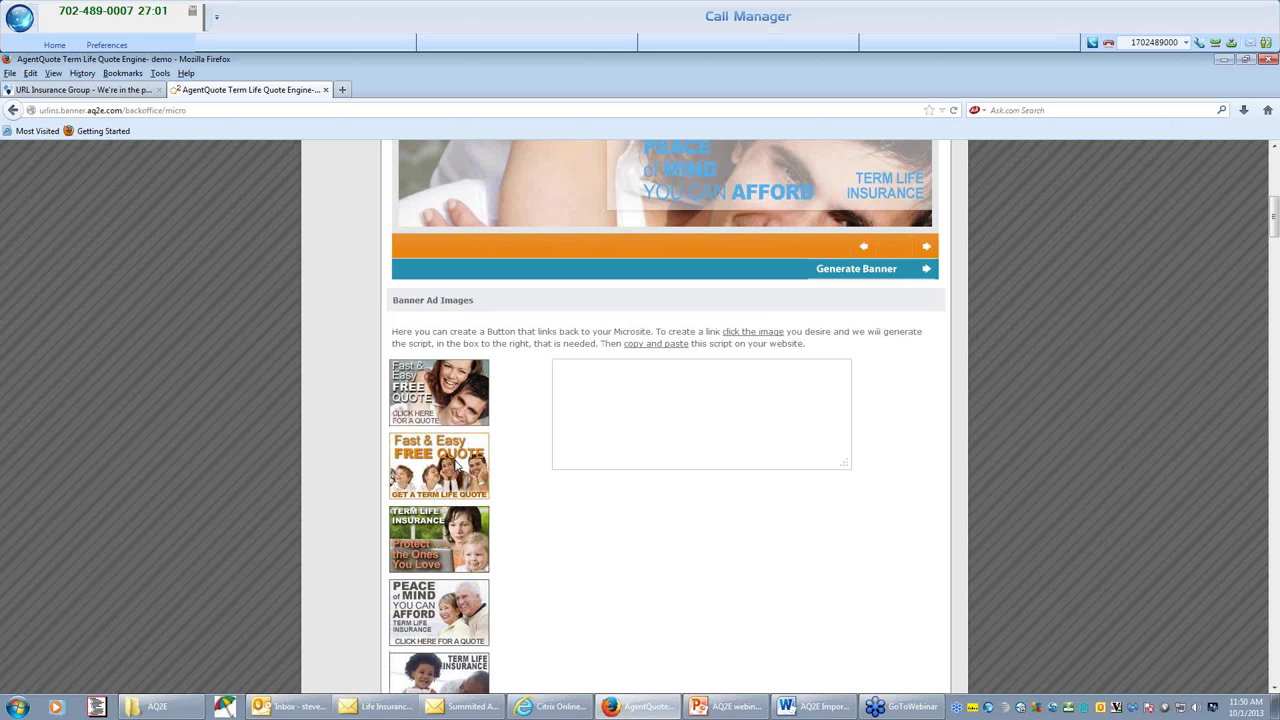
pyautogui.hotkey('alt', 'Left')
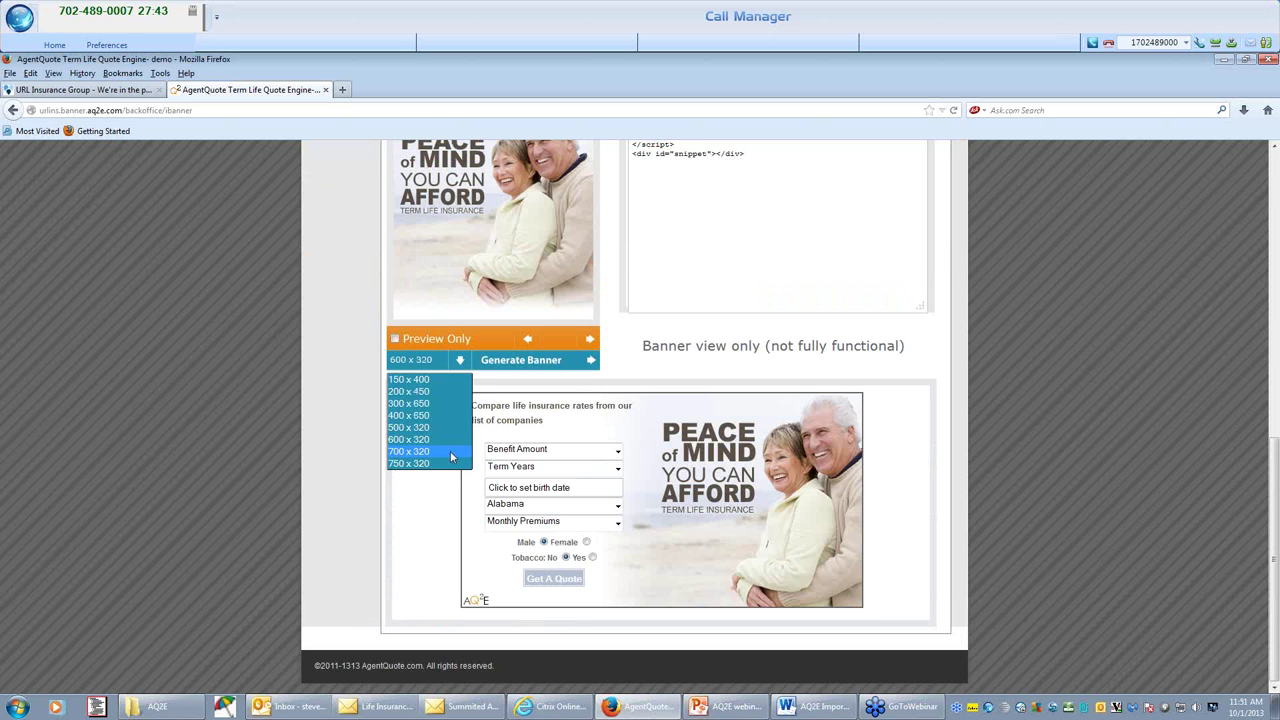
# Generate a 730 x 320 photo banner with the 'Coverage that gives you MORE' image.
pyautogui.click(420, 398)
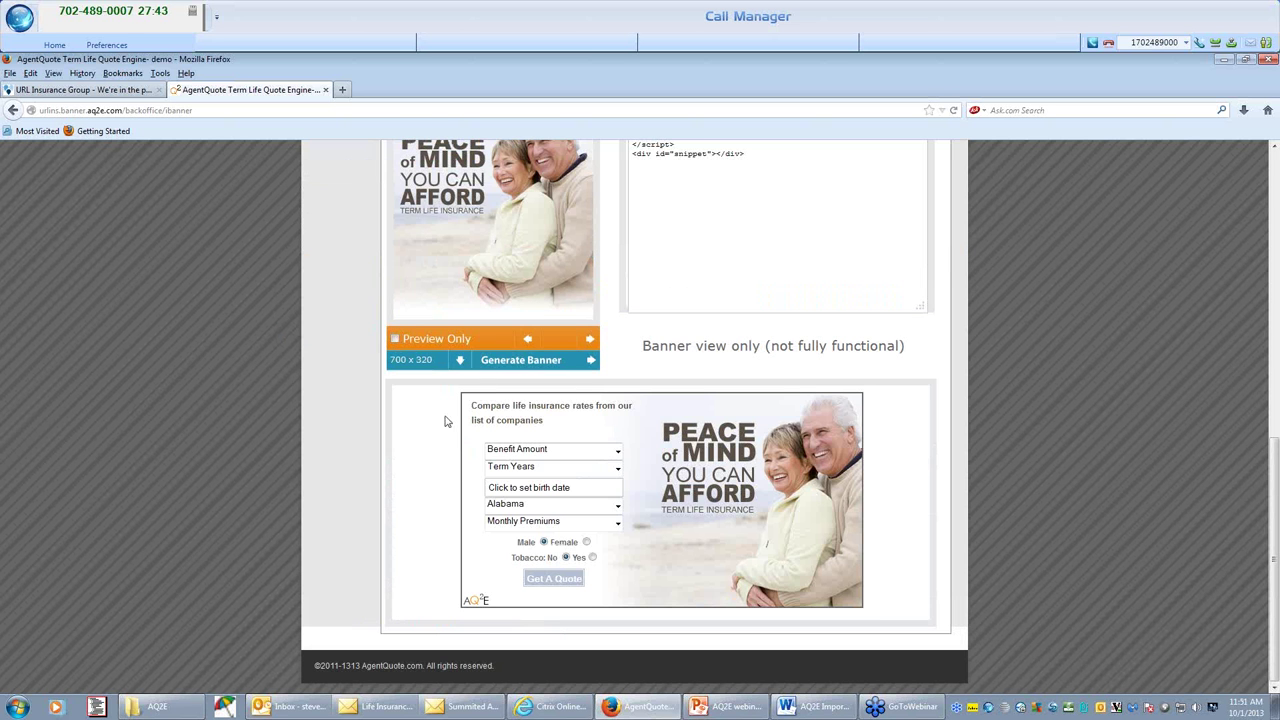
pyautogui.click(588, 341)
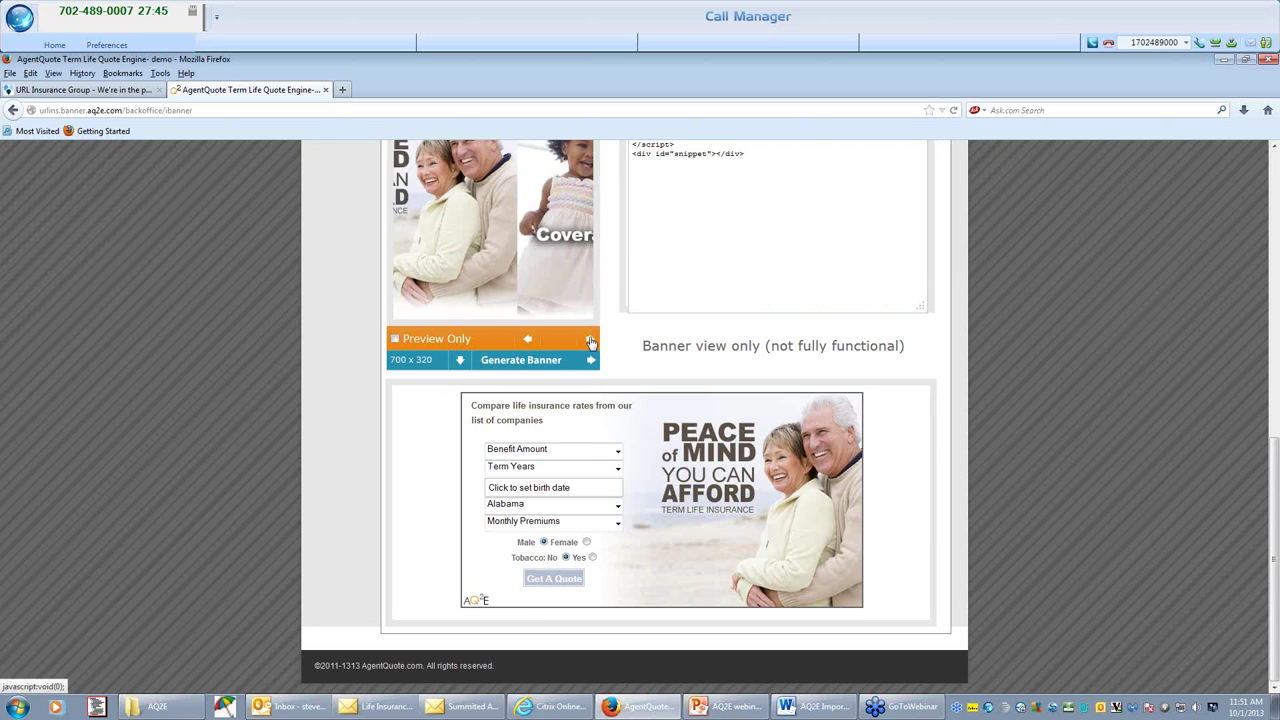
pyautogui.click(462, 362)
pyautogui.click(432, 466)
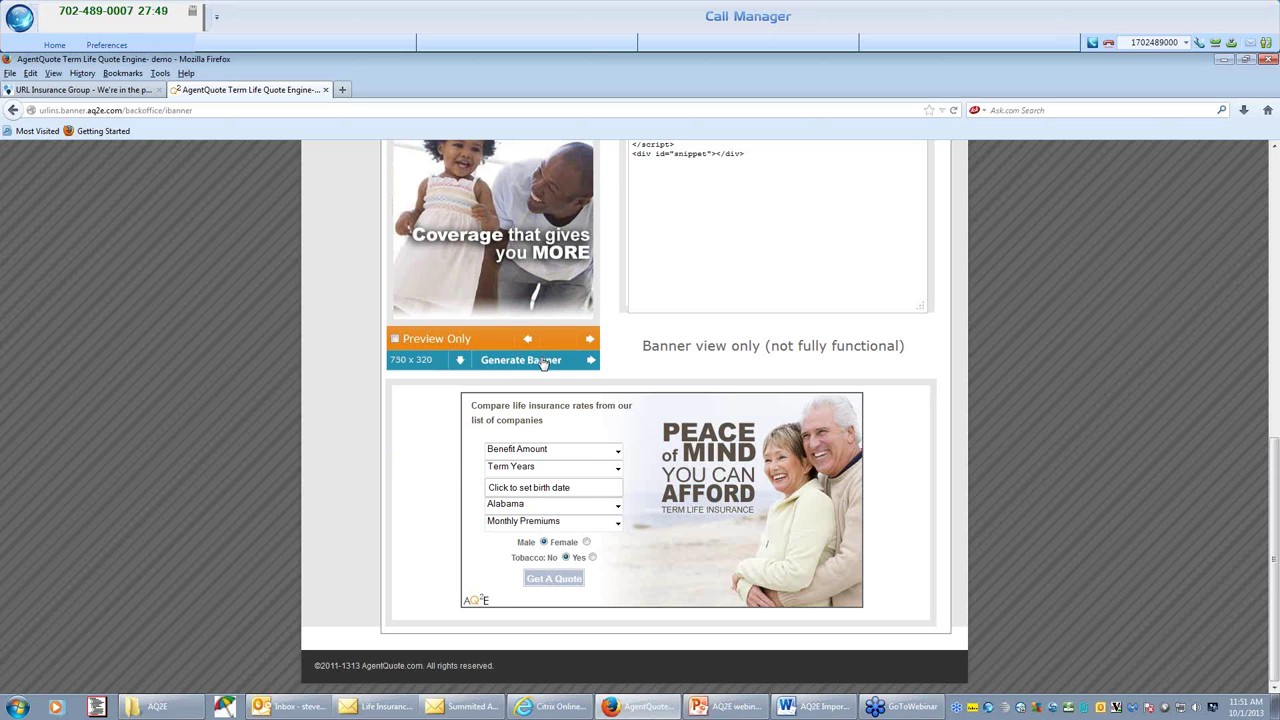
pyautogui.click(543, 363)
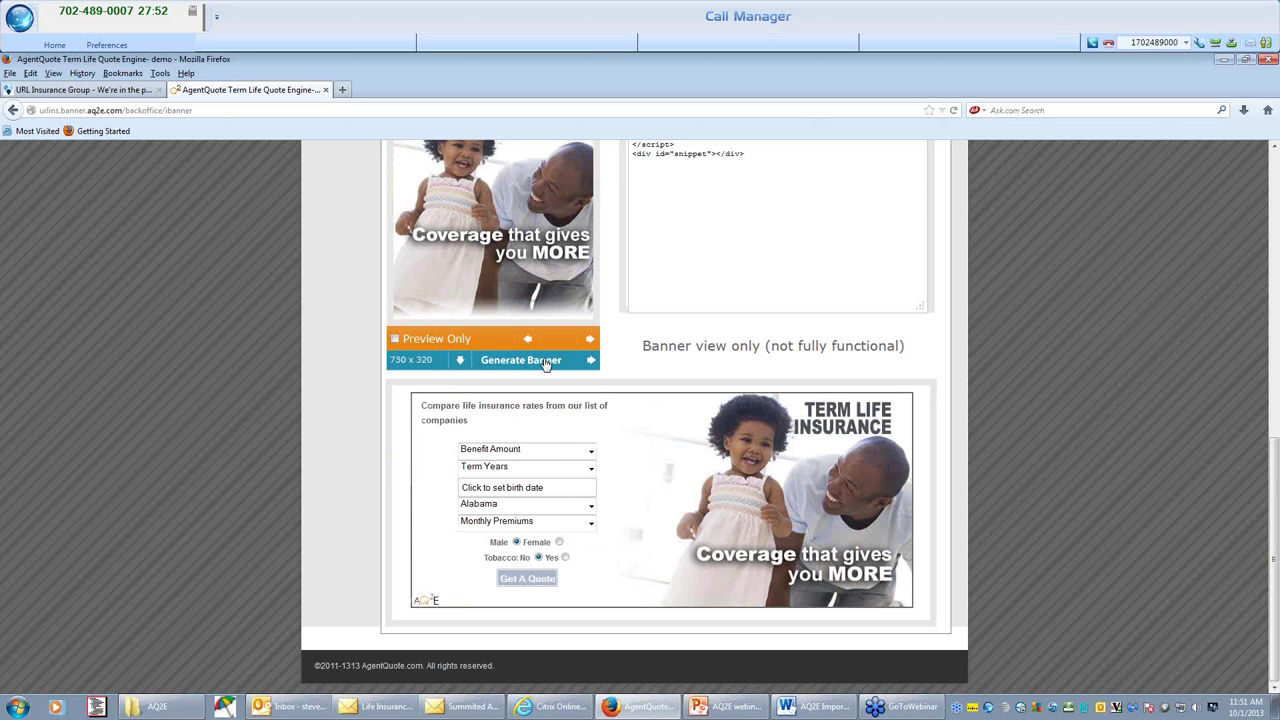
# Set the banner's form option to Short Form with Long Form Option.
pyautogui.scroll(4, 545, 365)
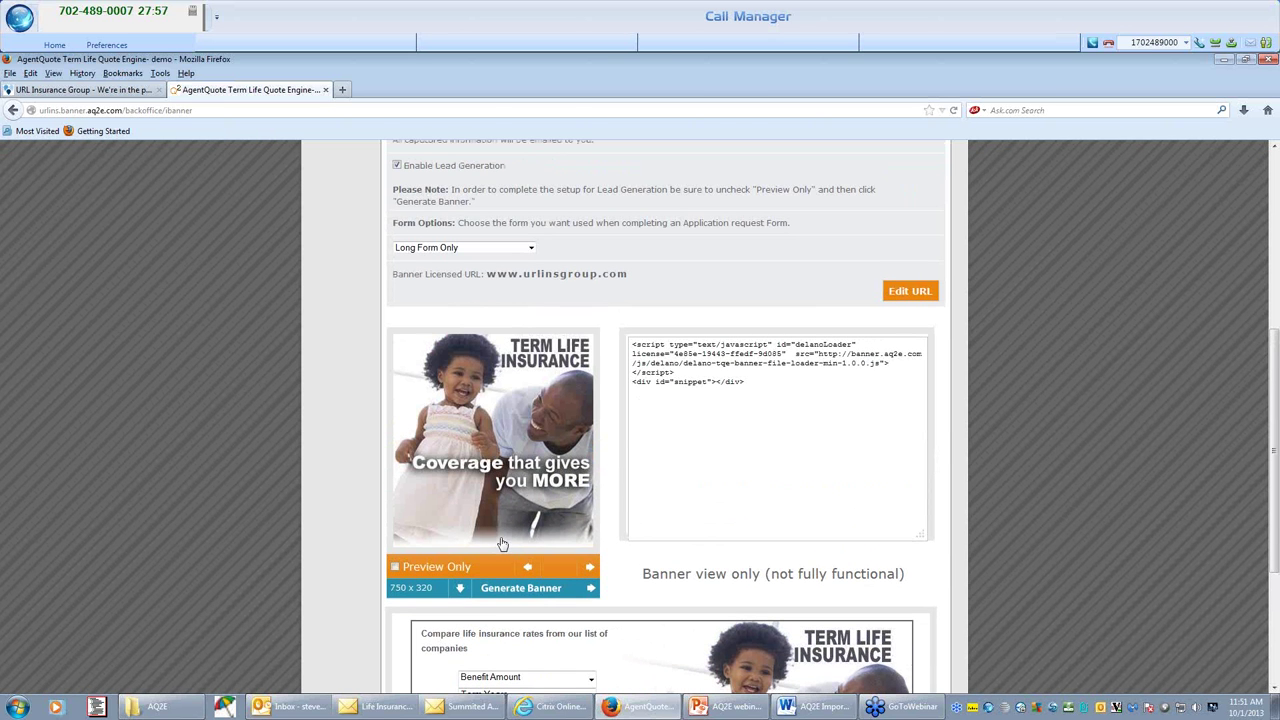
pyautogui.scroll(3, 490, 500)
pyautogui.click(460, 400)
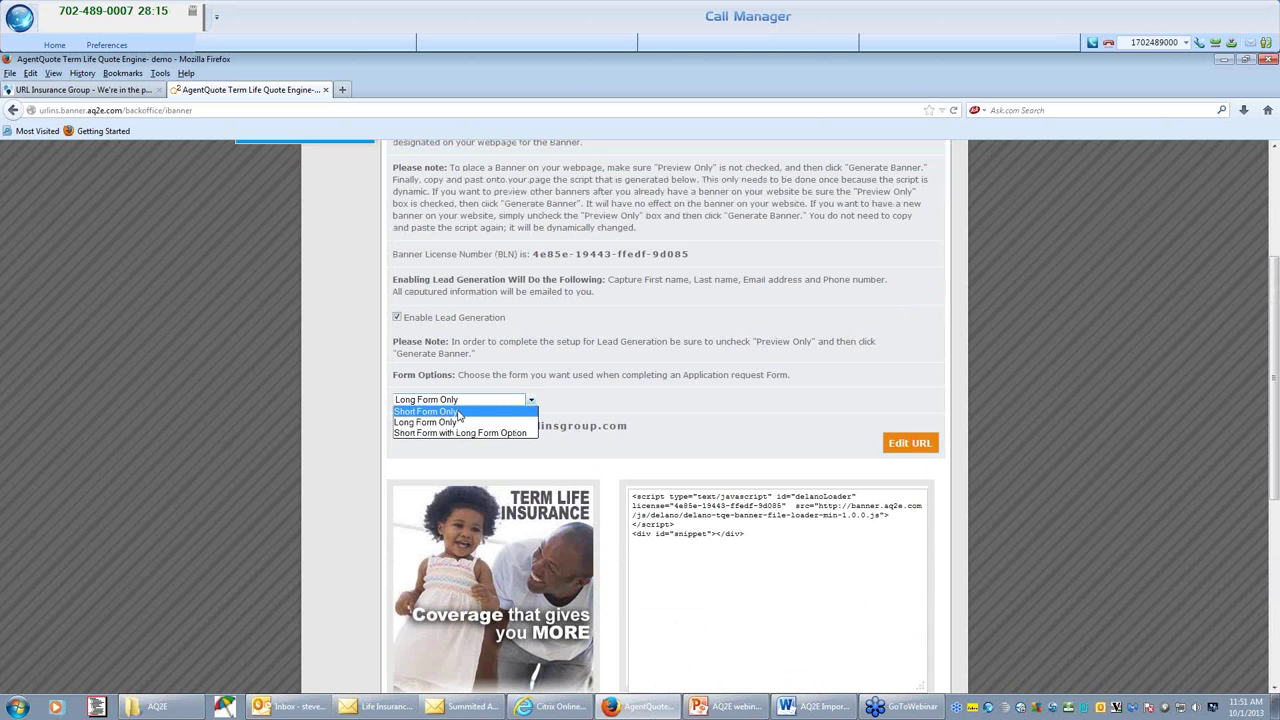
pyautogui.click(459, 412)
pyautogui.click(459, 400)
pyautogui.click(459, 400)
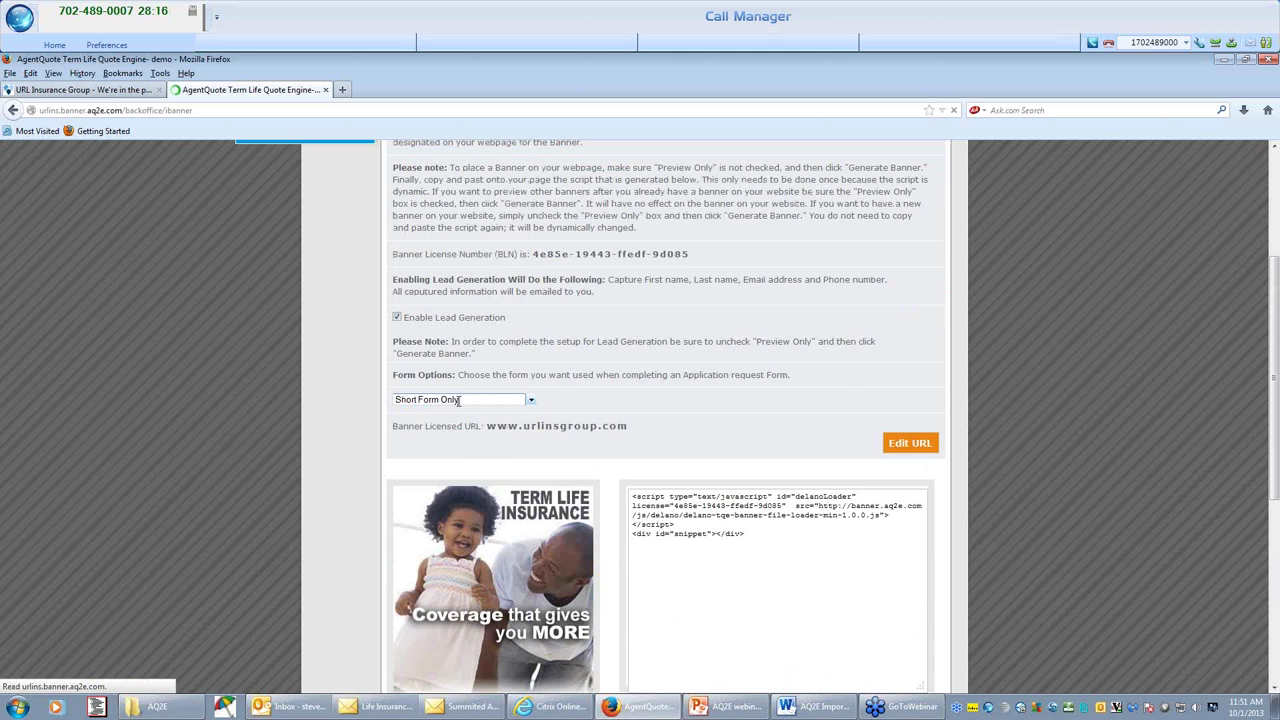
pyautogui.click(529, 620)
pyautogui.click(527, 622)
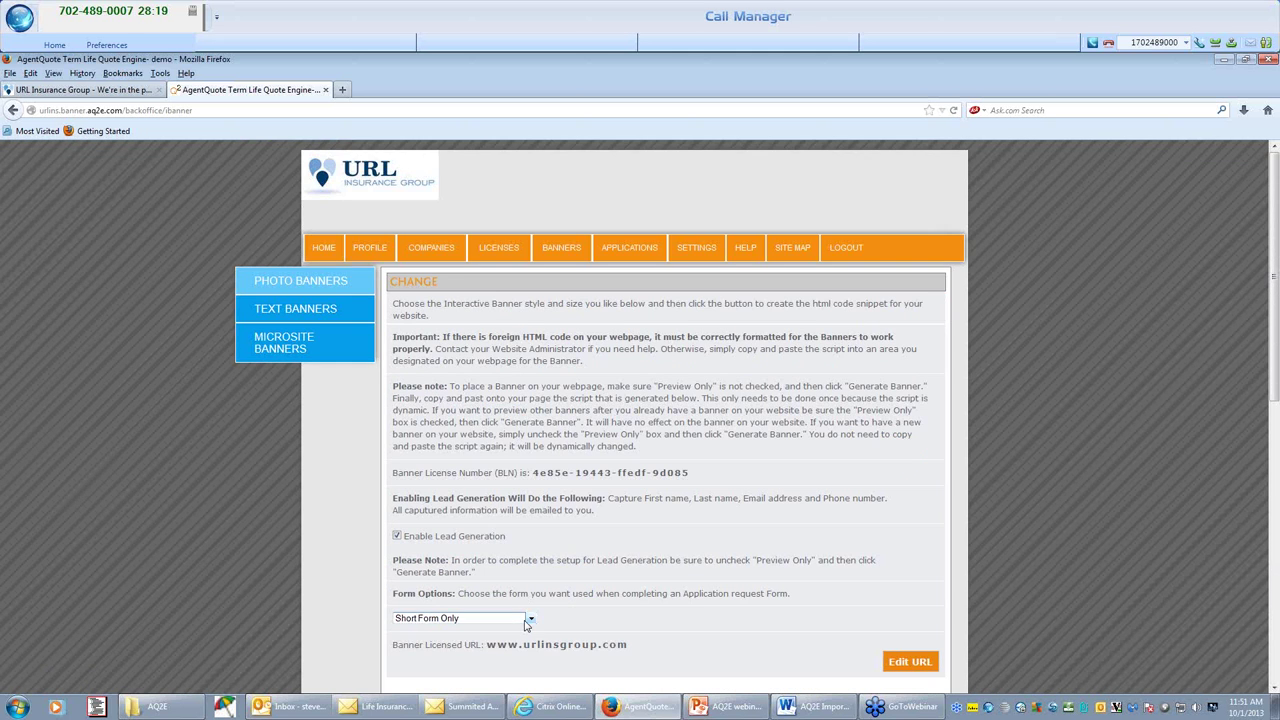
pyautogui.click(527, 621)
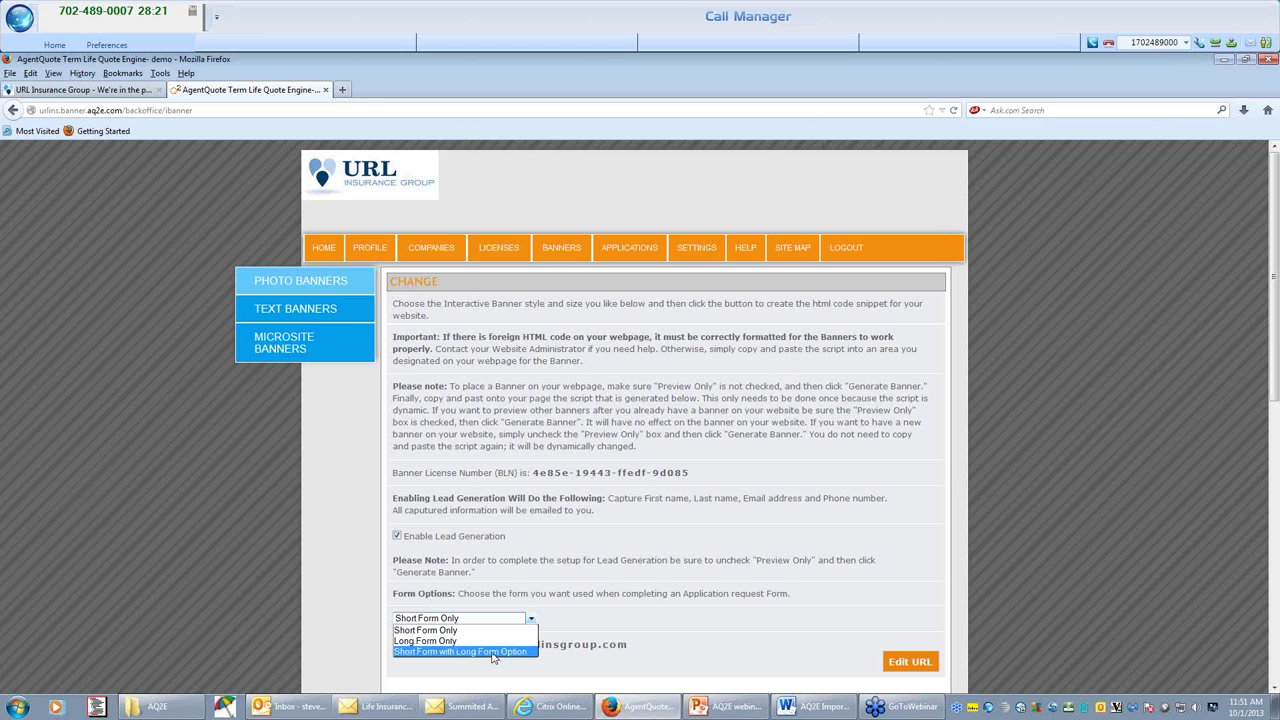
pyautogui.click(492, 652)
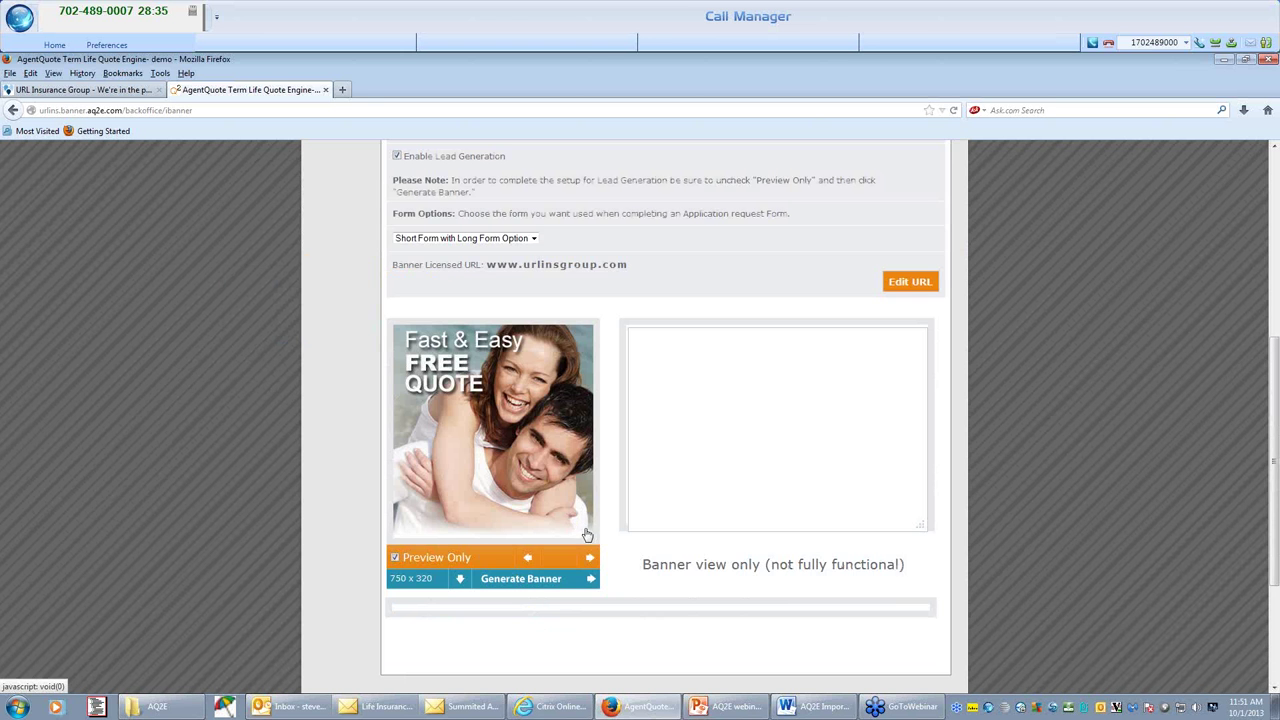
pyautogui.scroll(5, 580, 525)
pyautogui.scroll(2, 587, 529)
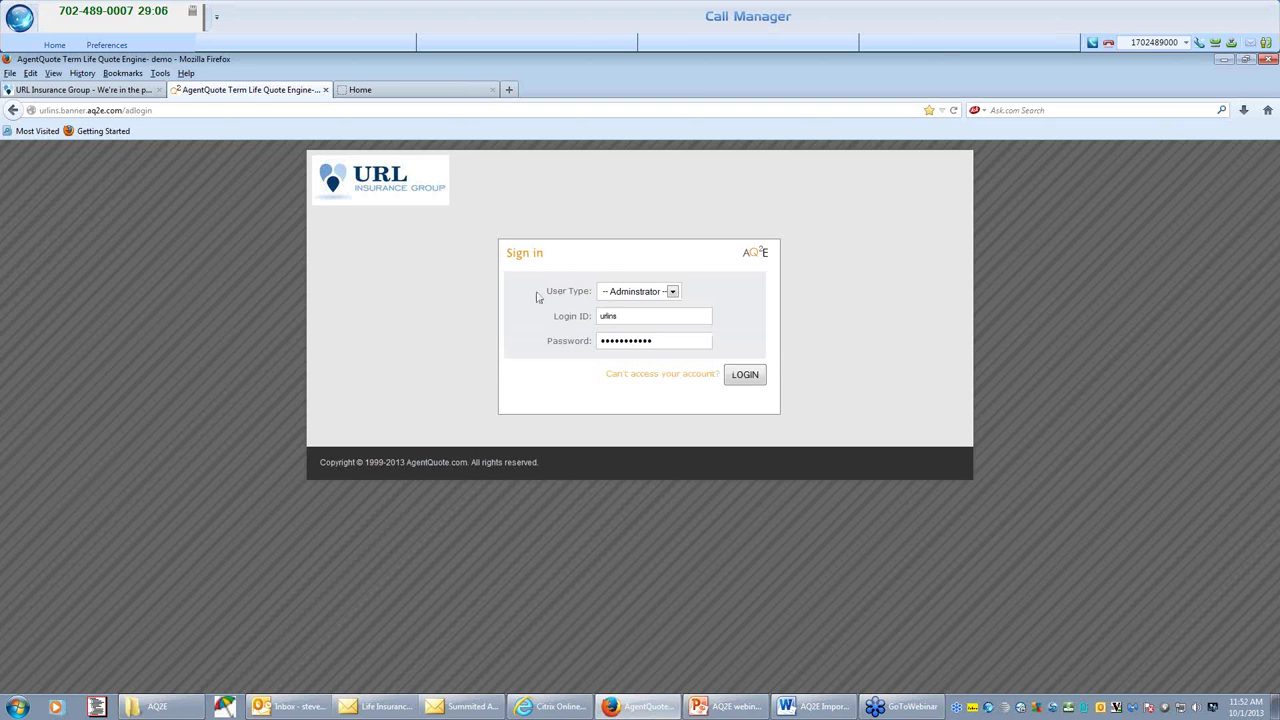
# Choose the Agent user type on the sign-in form and enter the agent login ID.
pyautogui.click(632, 293)
pyautogui.click(631, 311)
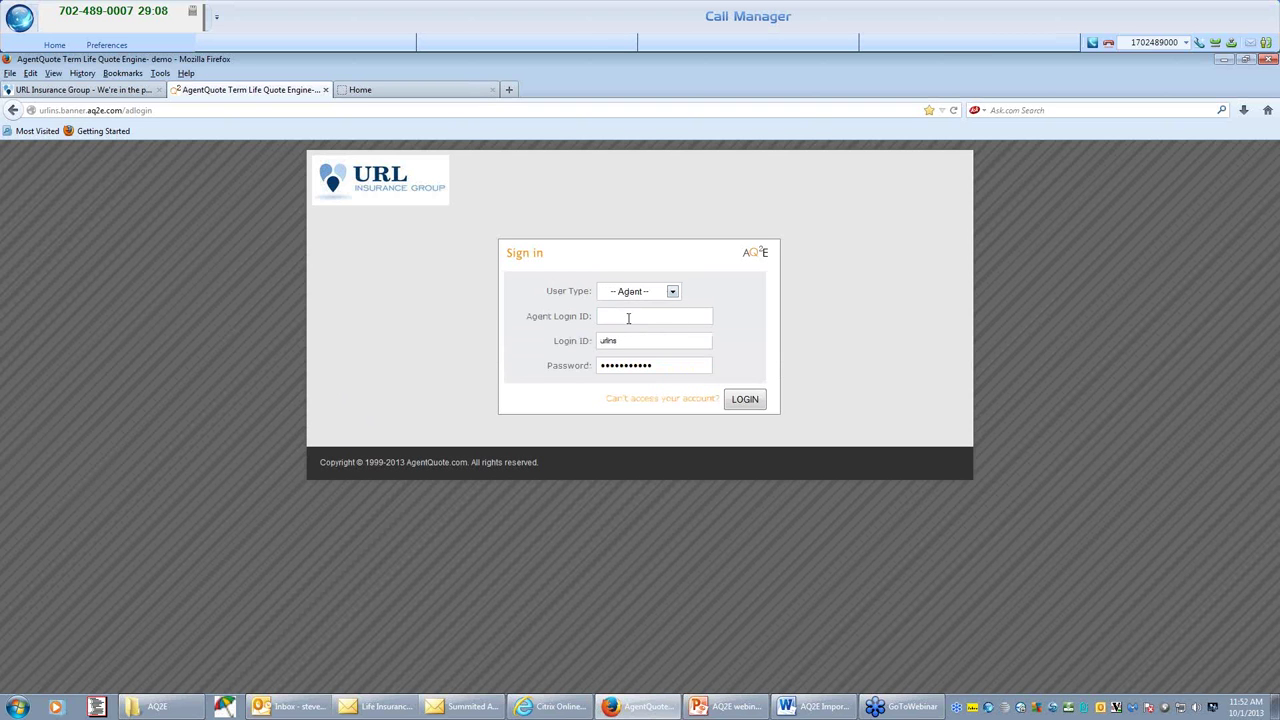
pyautogui.click(607, 314)
pyautogui.write('ste')
pyautogui.press('Down')
pyautogui.press('Tab')
# Sign in as the agent and open the Text Banners generator under Banners.
pyautogui.click(758, 403)
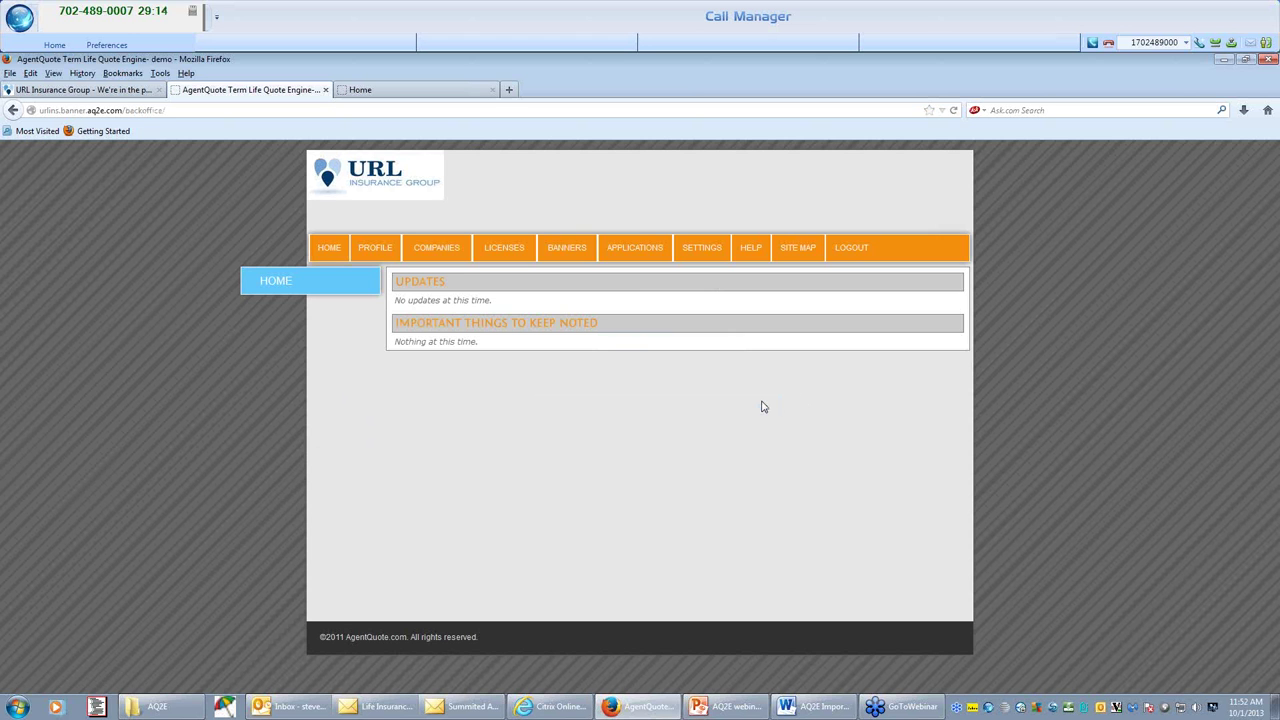
pyautogui.click(568, 252)
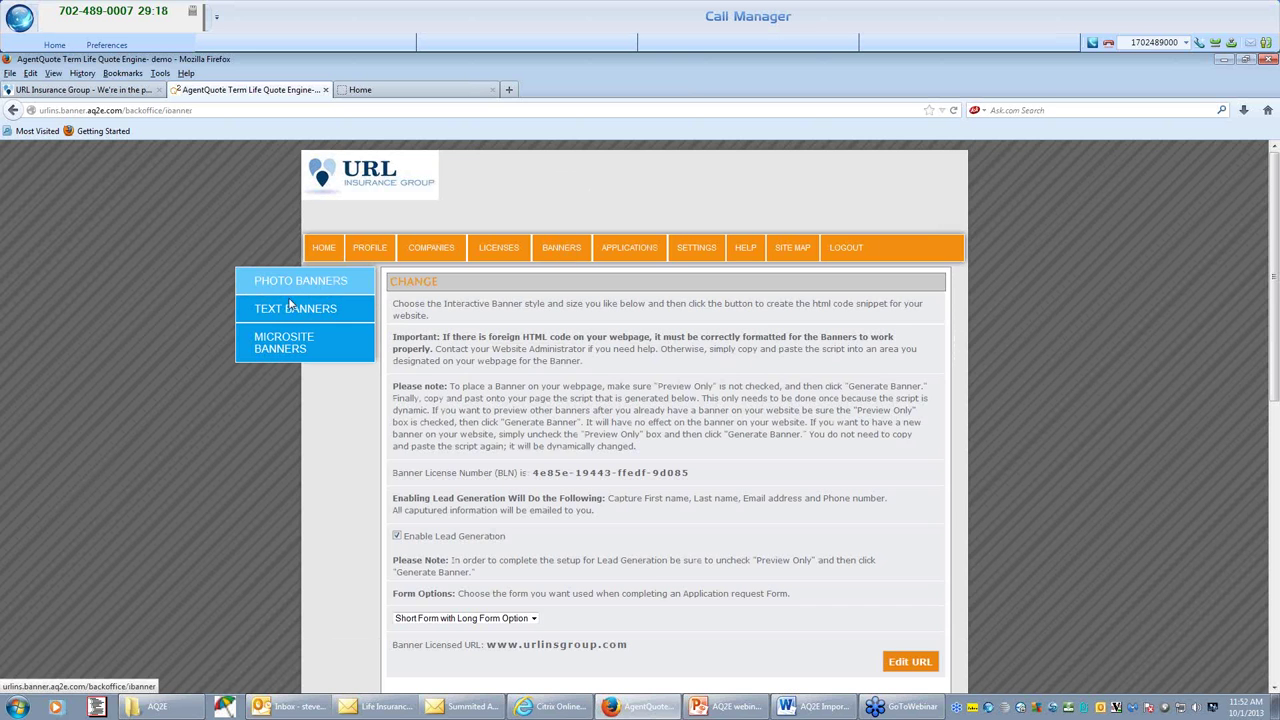
pyautogui.click(292, 310)
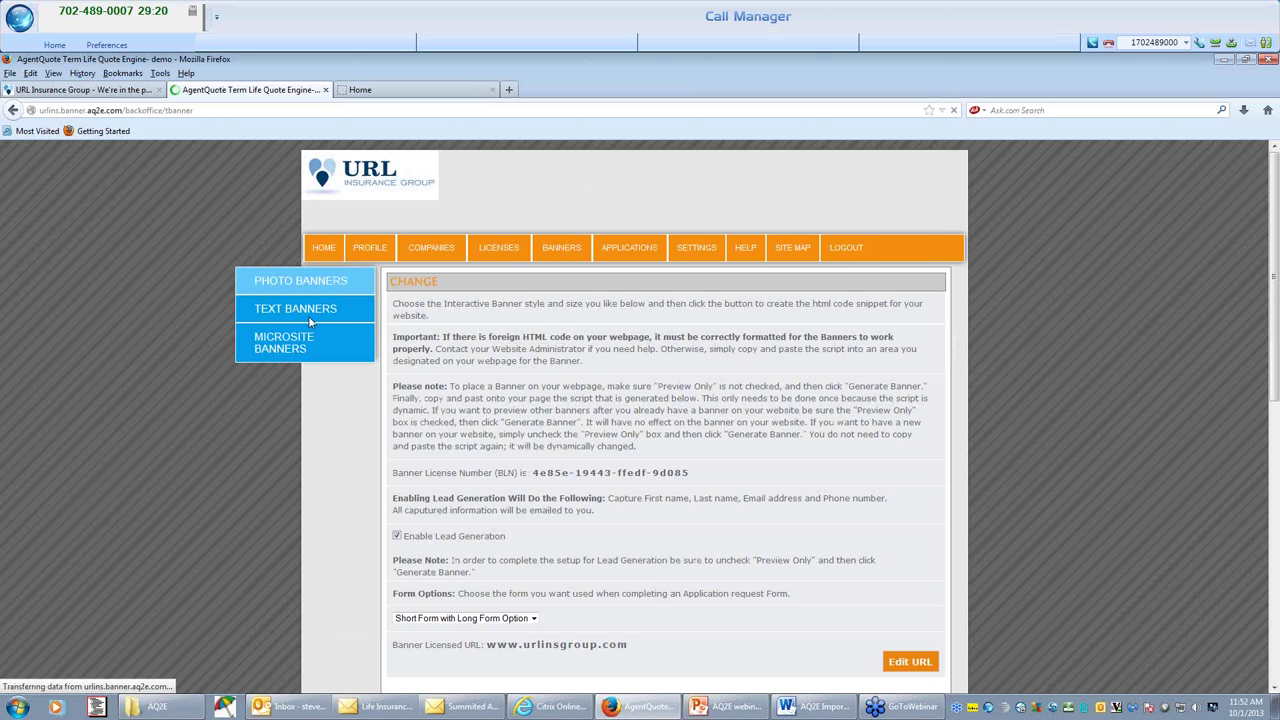
pyautogui.scroll(-3, 476, 490)
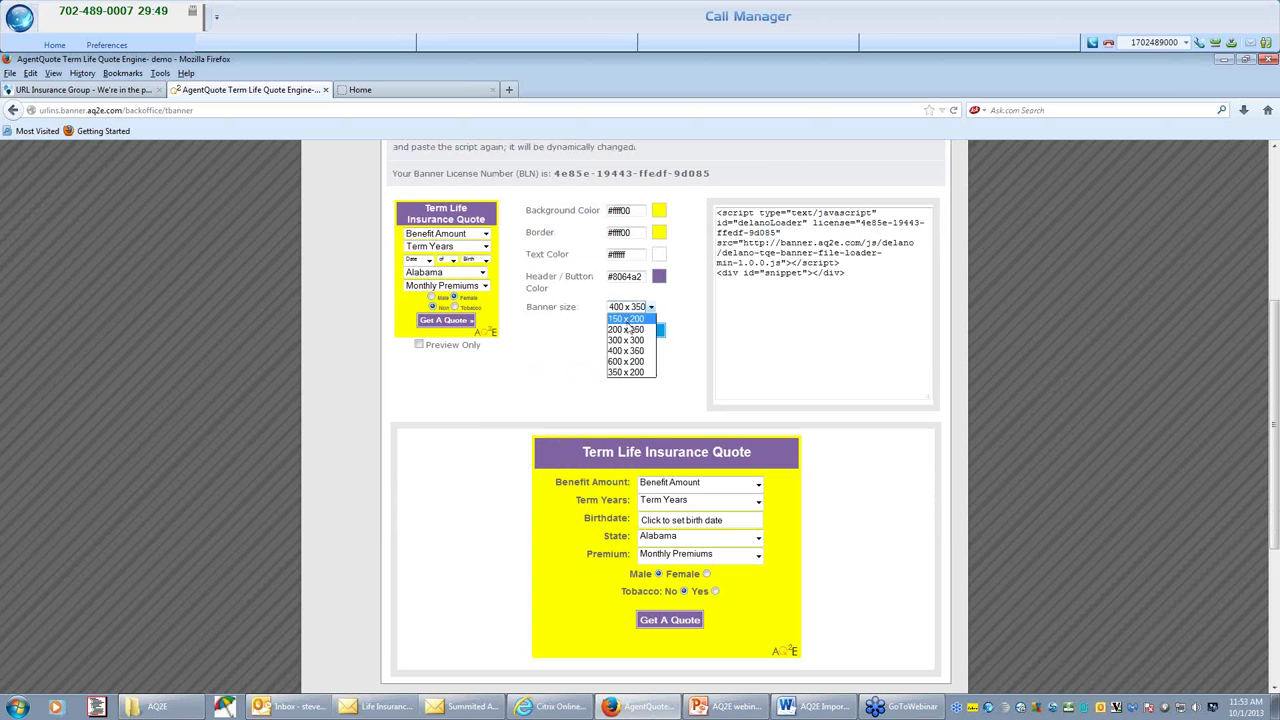
# Make a 150 x 200 text banner with #ffff00 background and #8064a2 header.
pyautogui.click(634, 356)
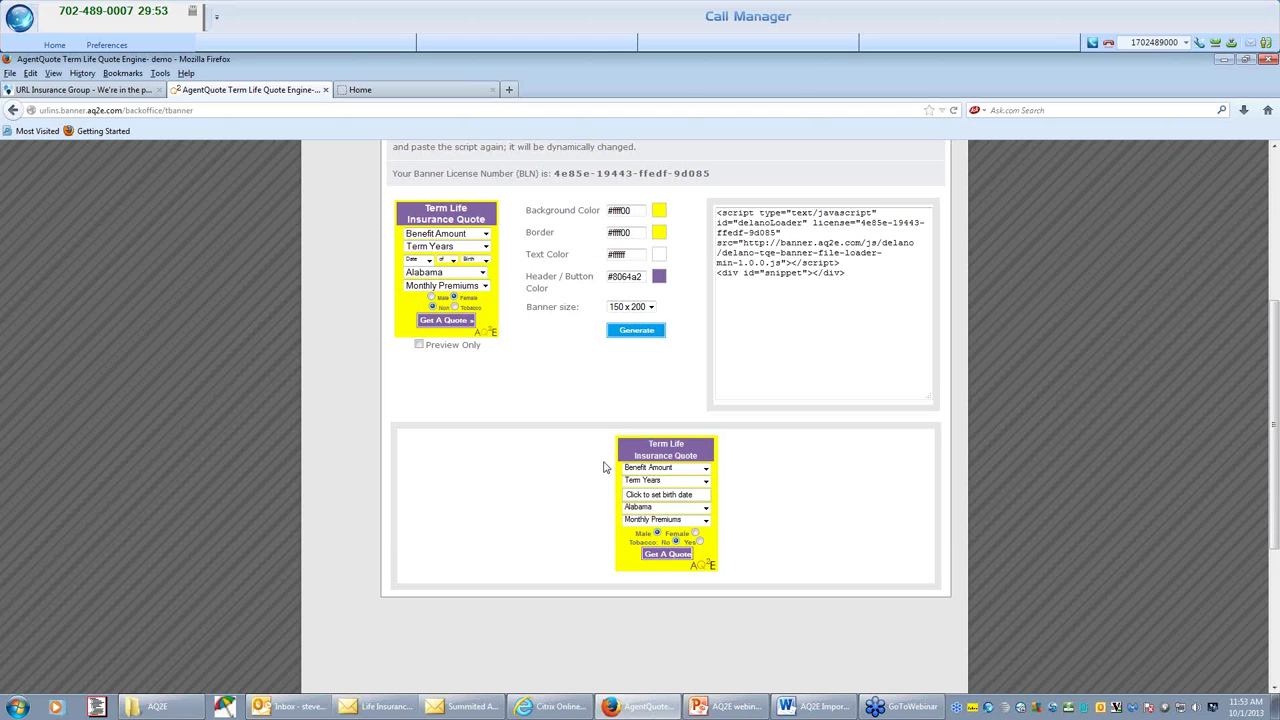
pyautogui.scroll(4, 670, 480)
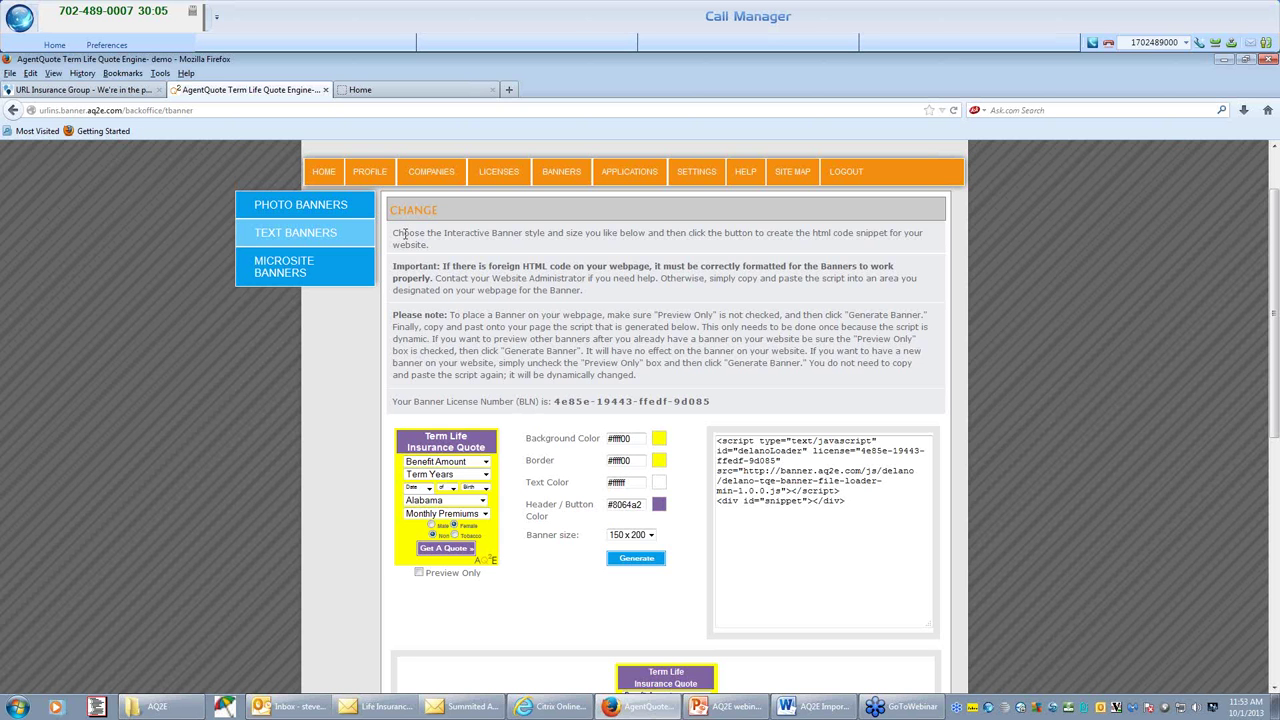
pyautogui.scroll(1, 614, 266)
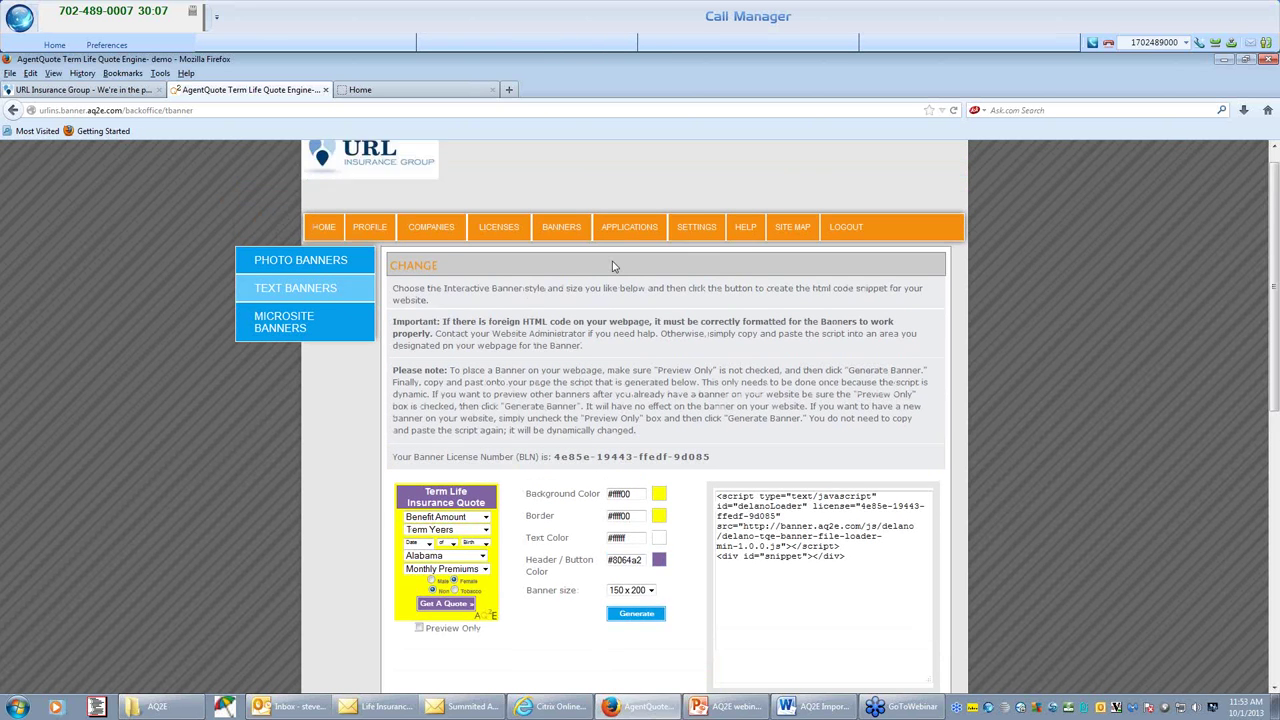
pyautogui.scroll(-1, 614, 266)
# Open the Applications list and check application 553's status, leaving it on New.
pyautogui.click(620, 178)
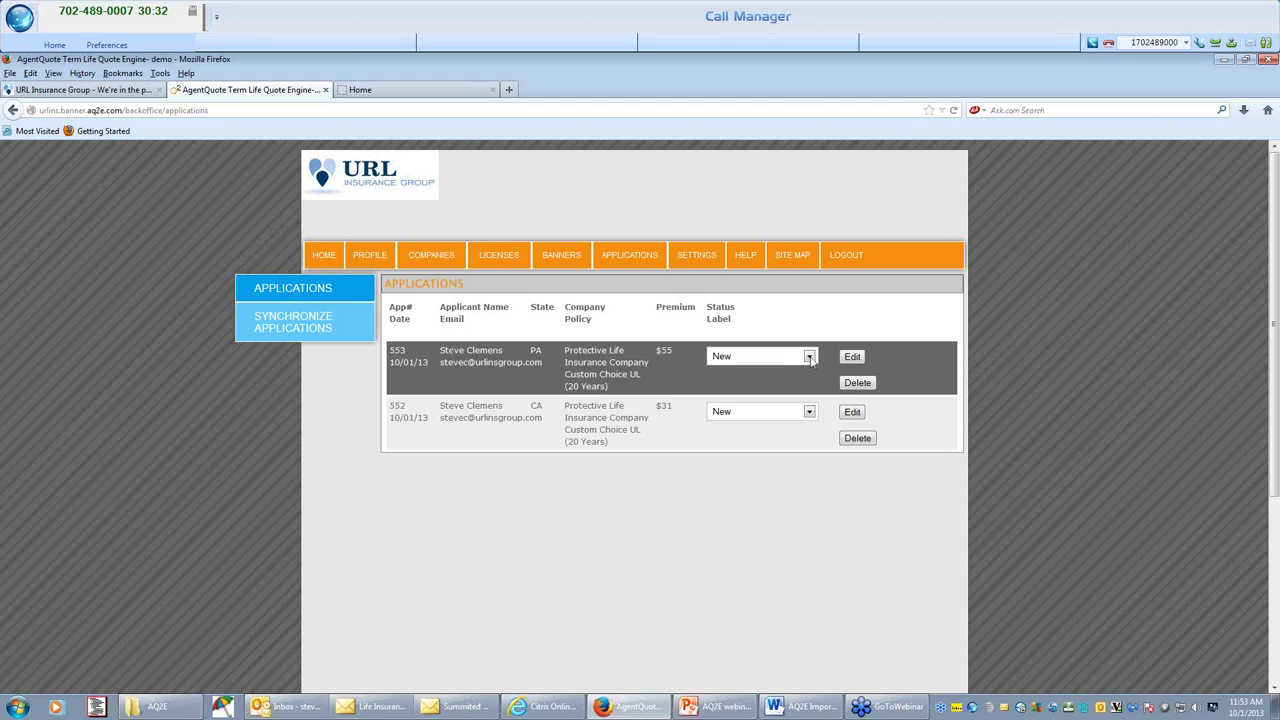
pyautogui.click(810, 357)
pyautogui.click(606, 322)
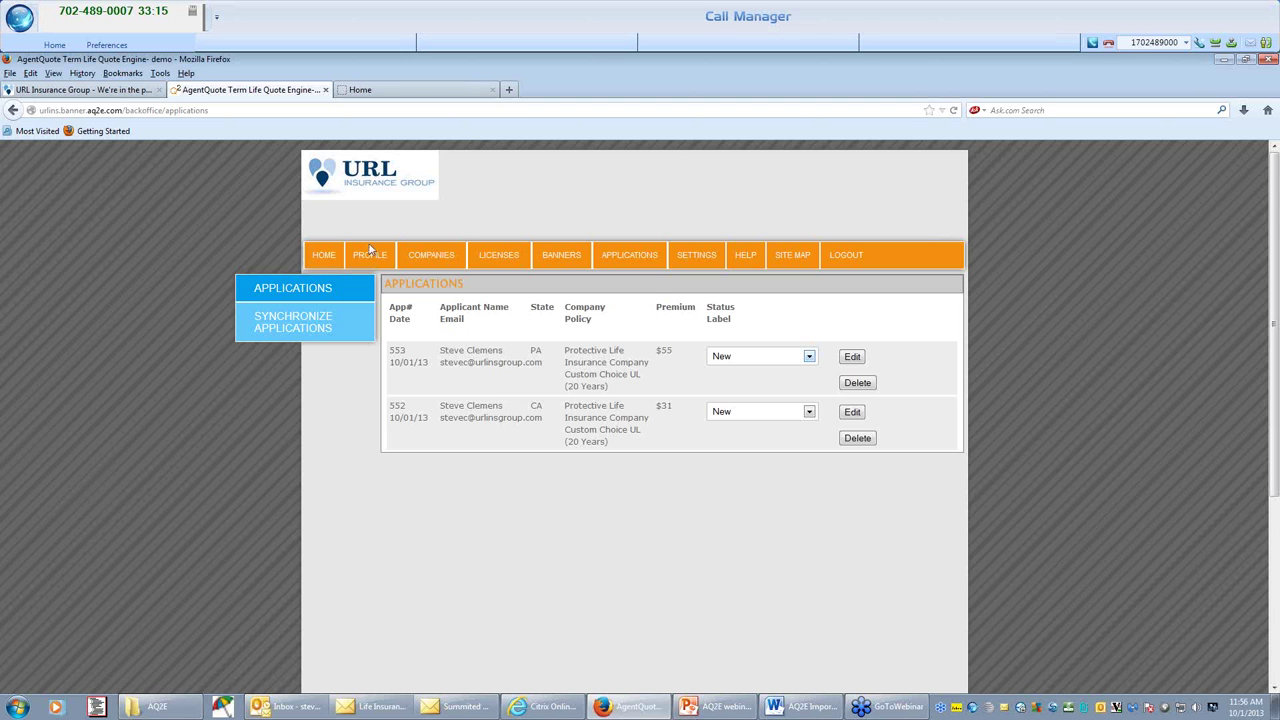
# Close the back-office tab and log in to the admin area via the AQ2E URL Logon bookmark.
pyautogui.click(325, 91)
pyautogui.click(122, 73)
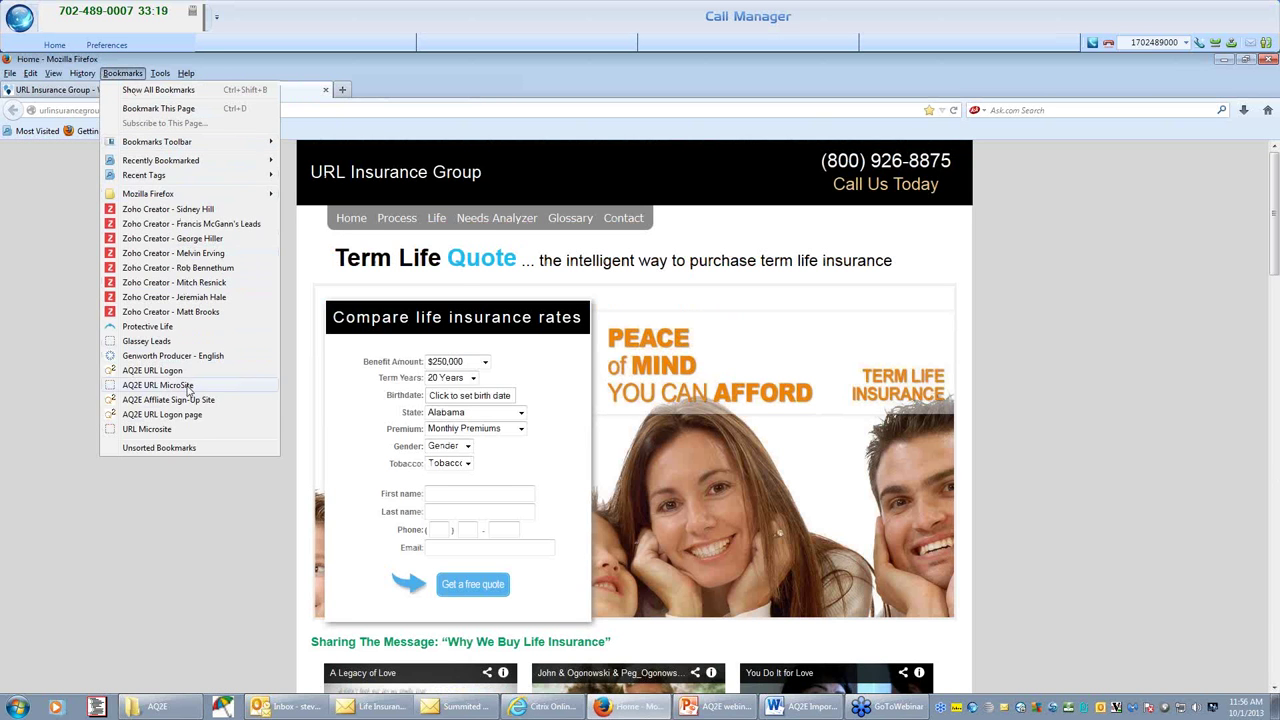
pyautogui.click(170, 371)
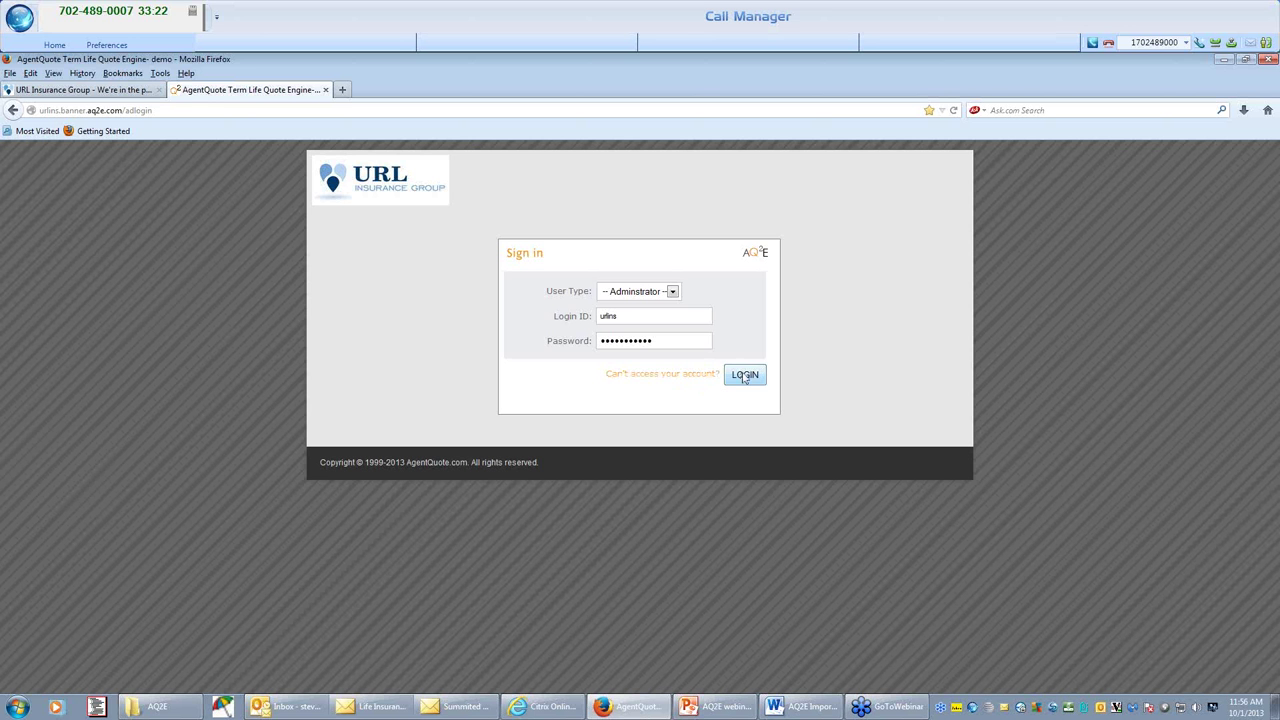
pyautogui.click(743, 371)
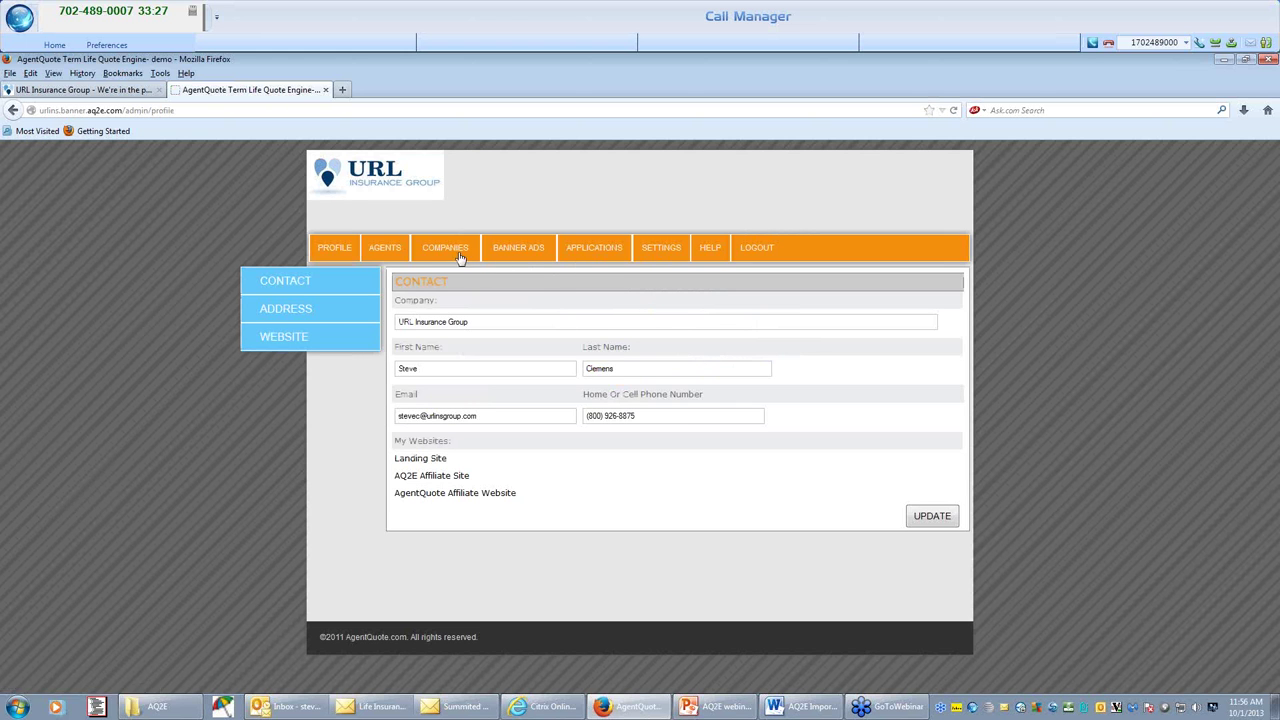
# Navigate from Settings through Applications to the Banner Ads page.
pyautogui.click(653, 254)
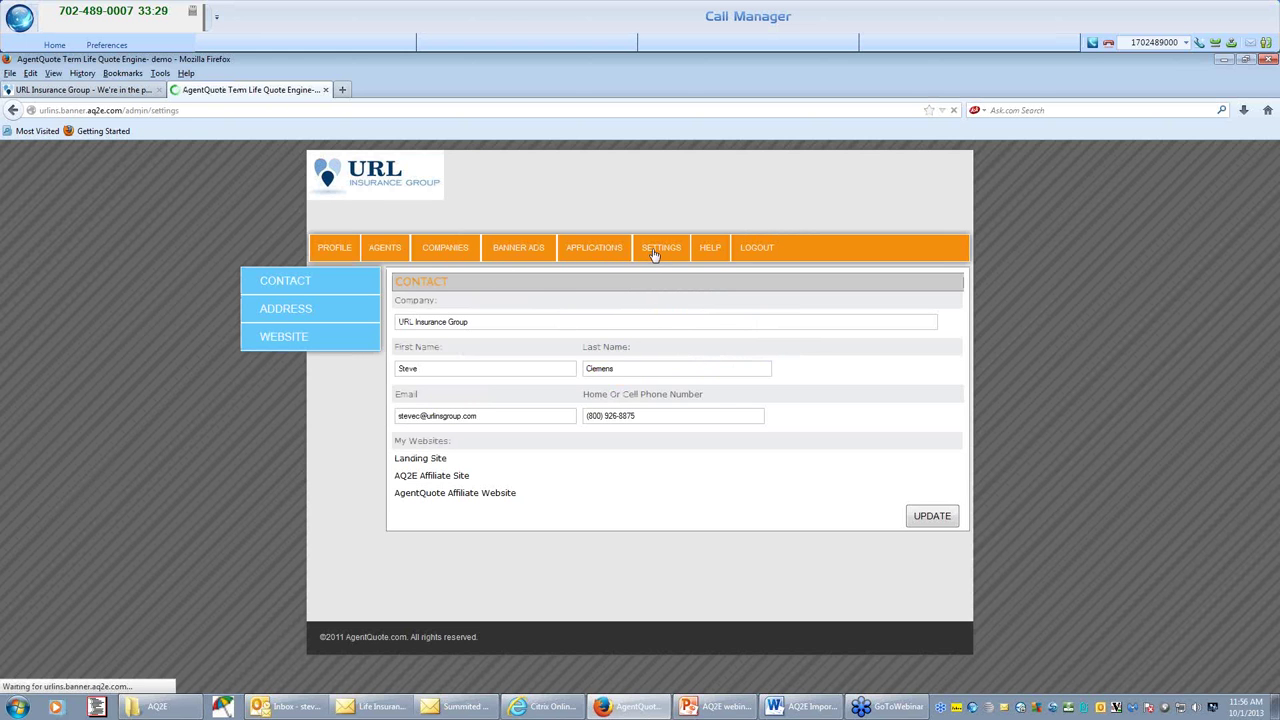
pyautogui.click(600, 250)
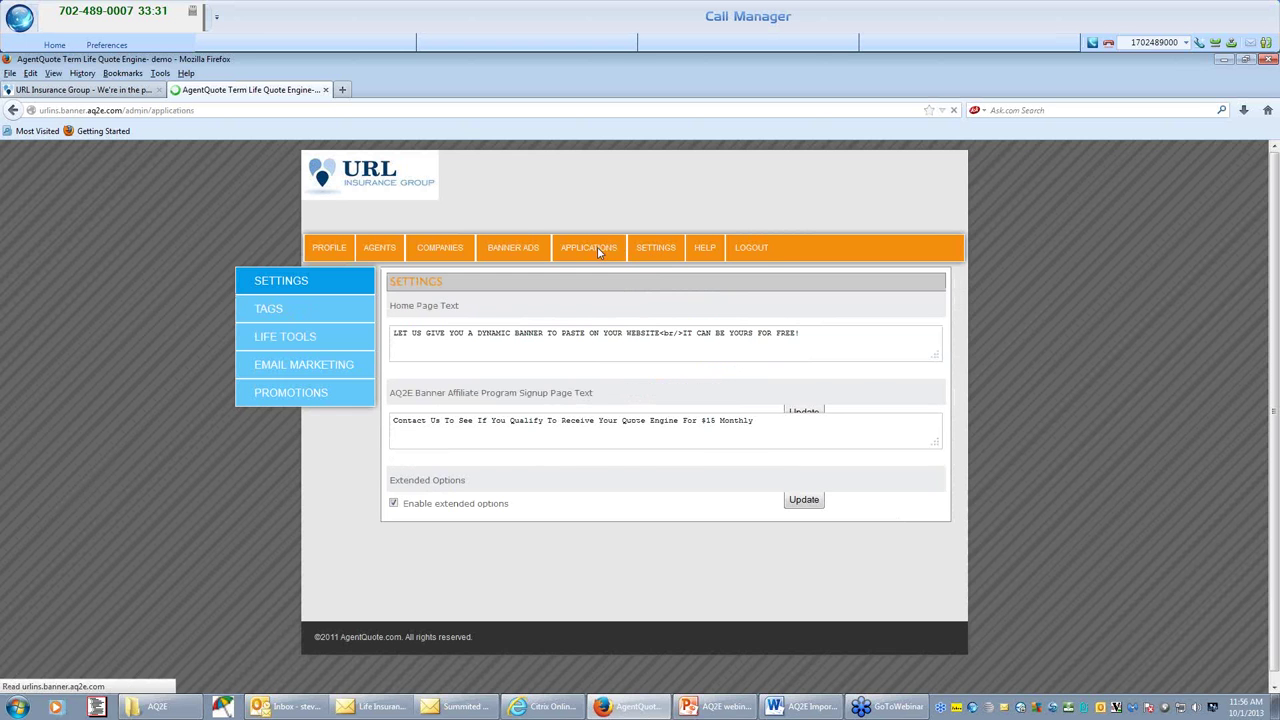
pyautogui.click(527, 256)
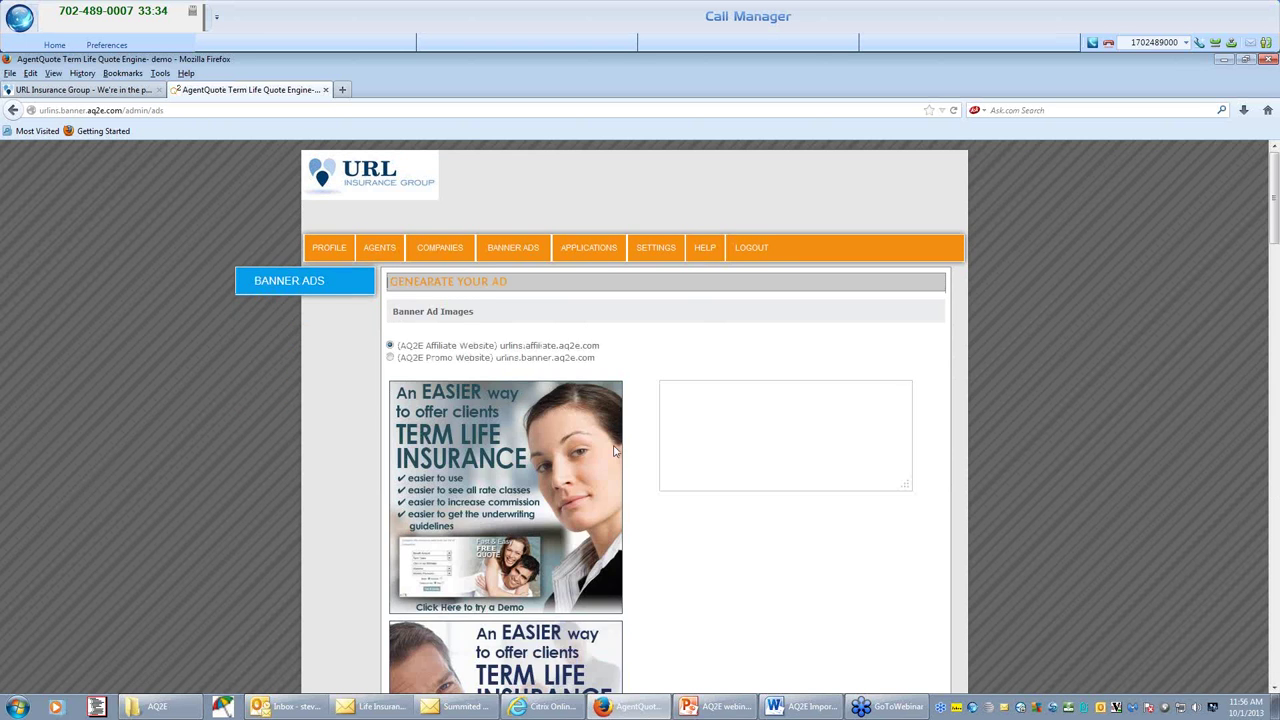
# Scroll through the term life banner images on the Banner Ads page and back up.
pyautogui.scroll(-20, 596, 475)
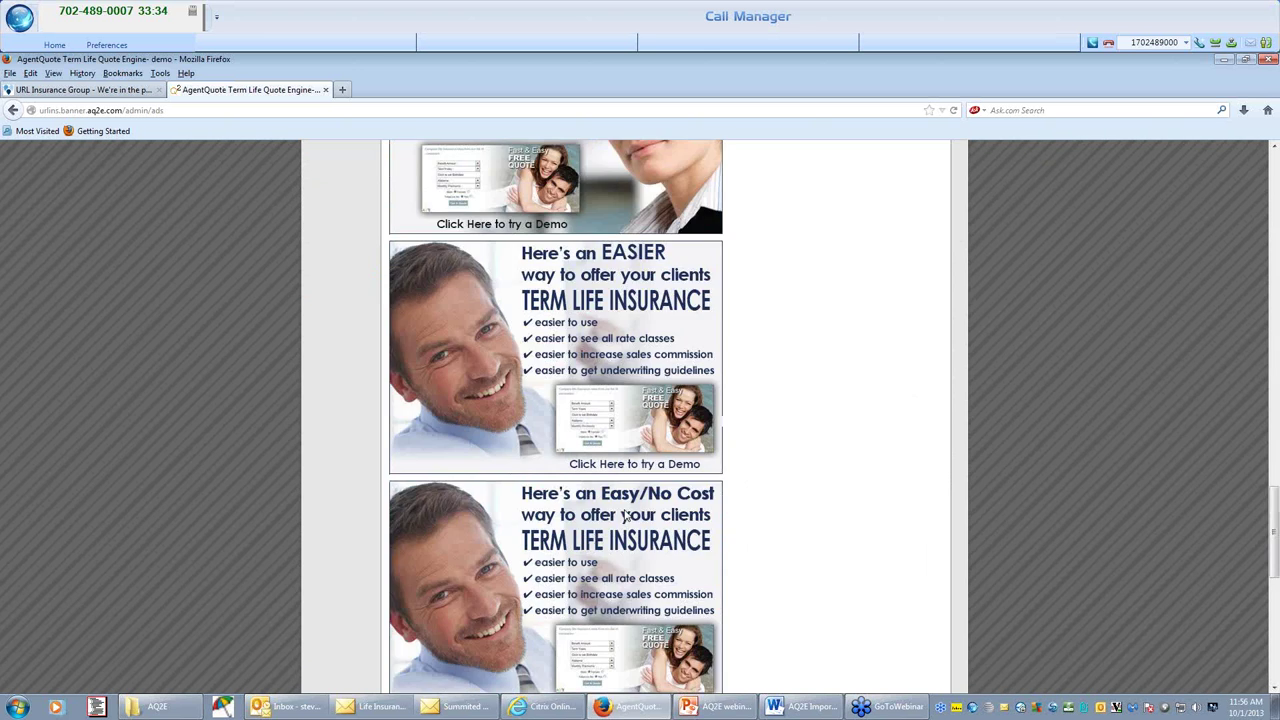
pyautogui.scroll(5, 640, 412)
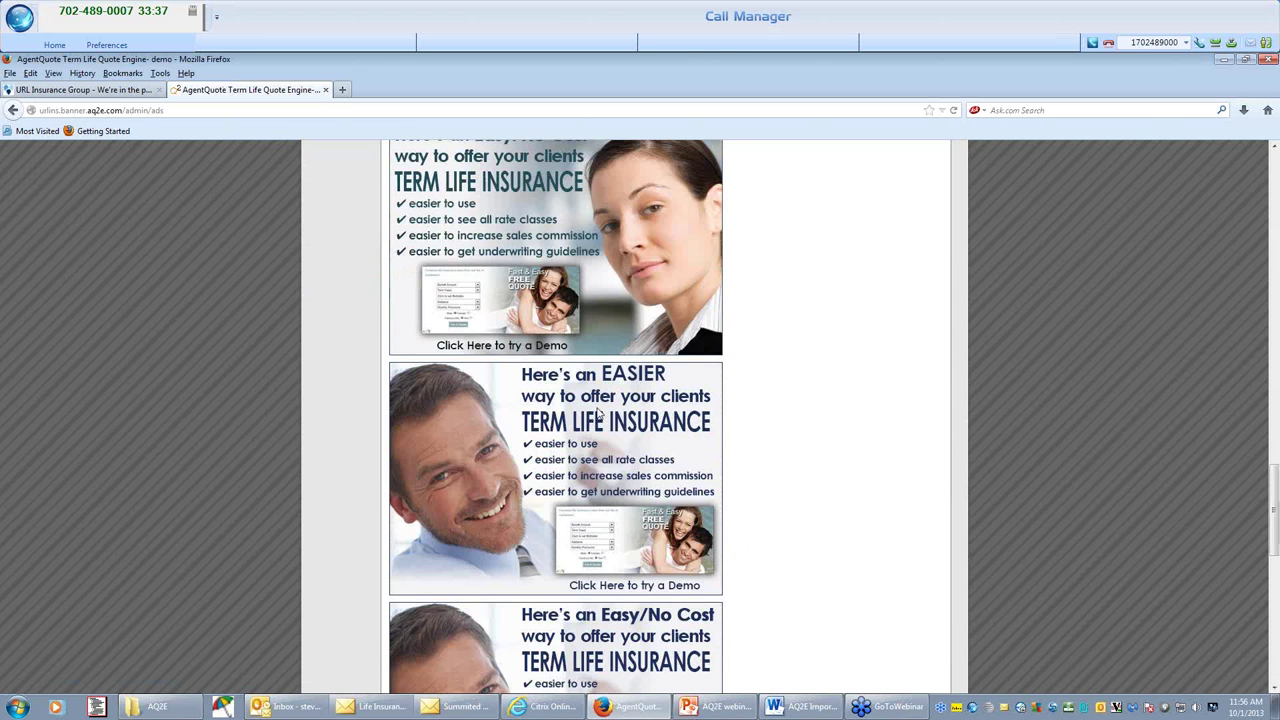
pyautogui.scroll(10, 590, 400)
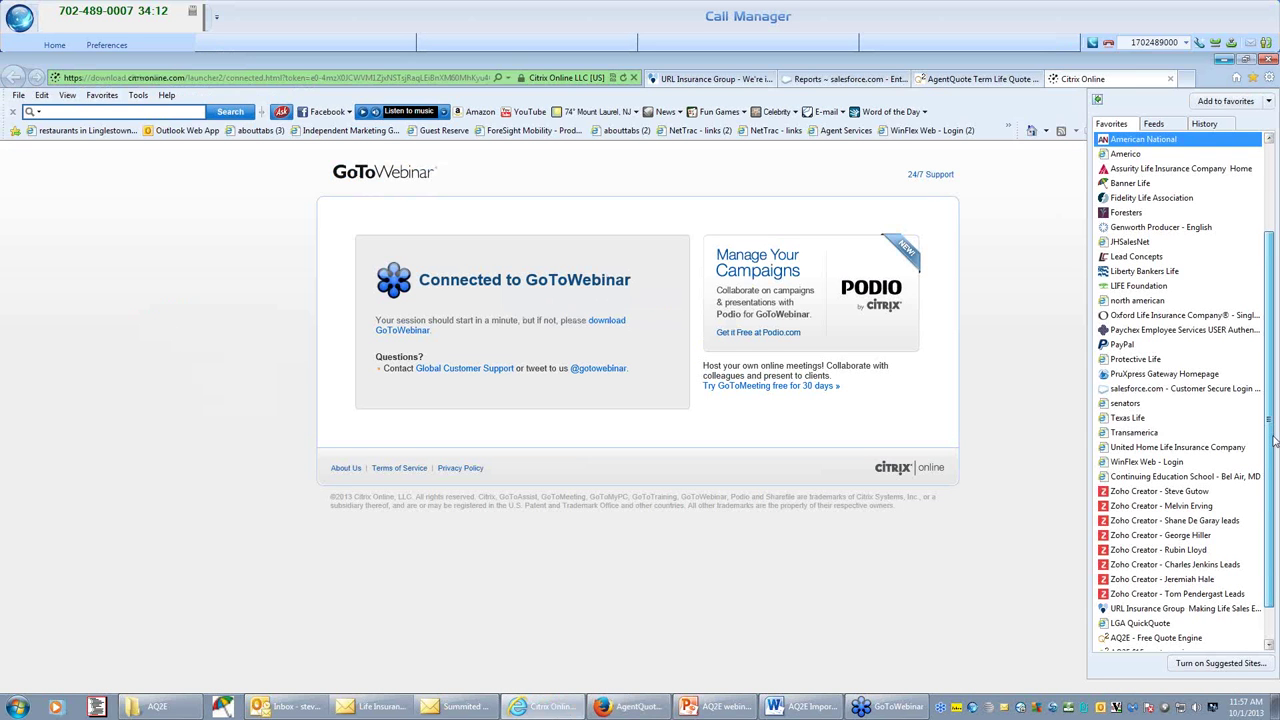
# Open the AQ2E admin sign-in page, then the AQ2E affiliate quote engine site from Favorites.
pyautogui.scroll(-1, 1155, 638)
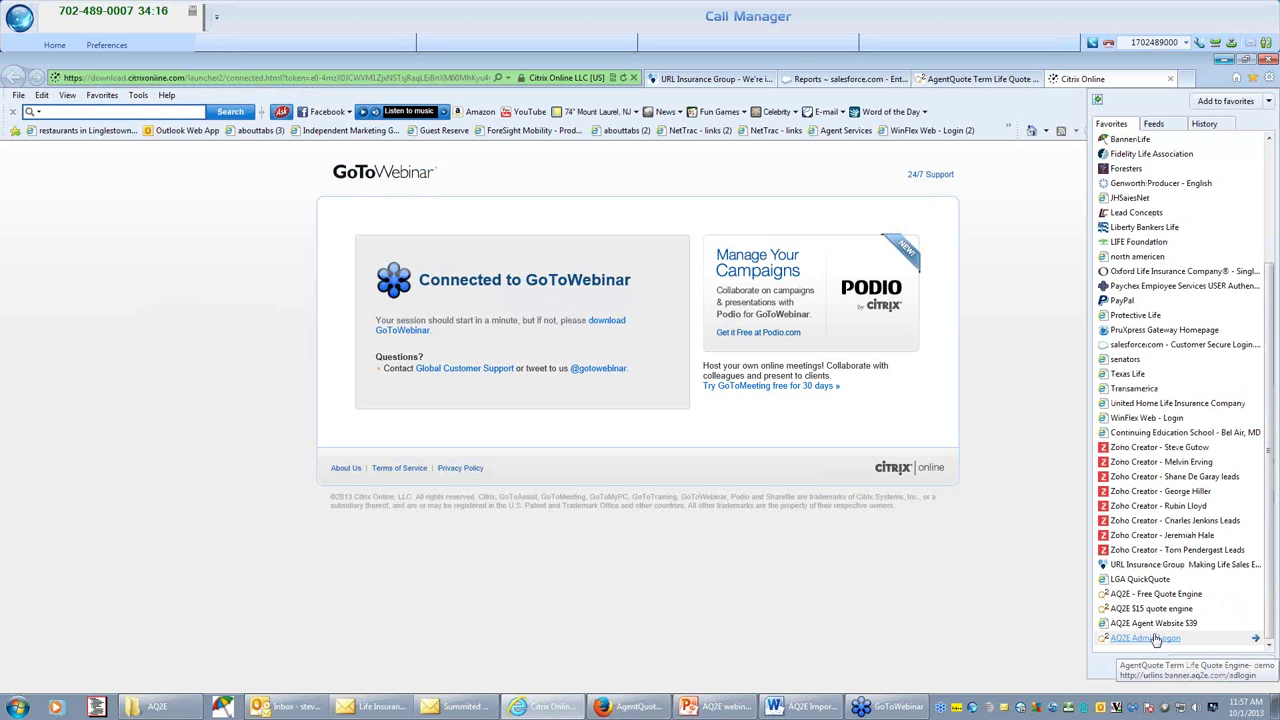
pyautogui.click(1155, 638)
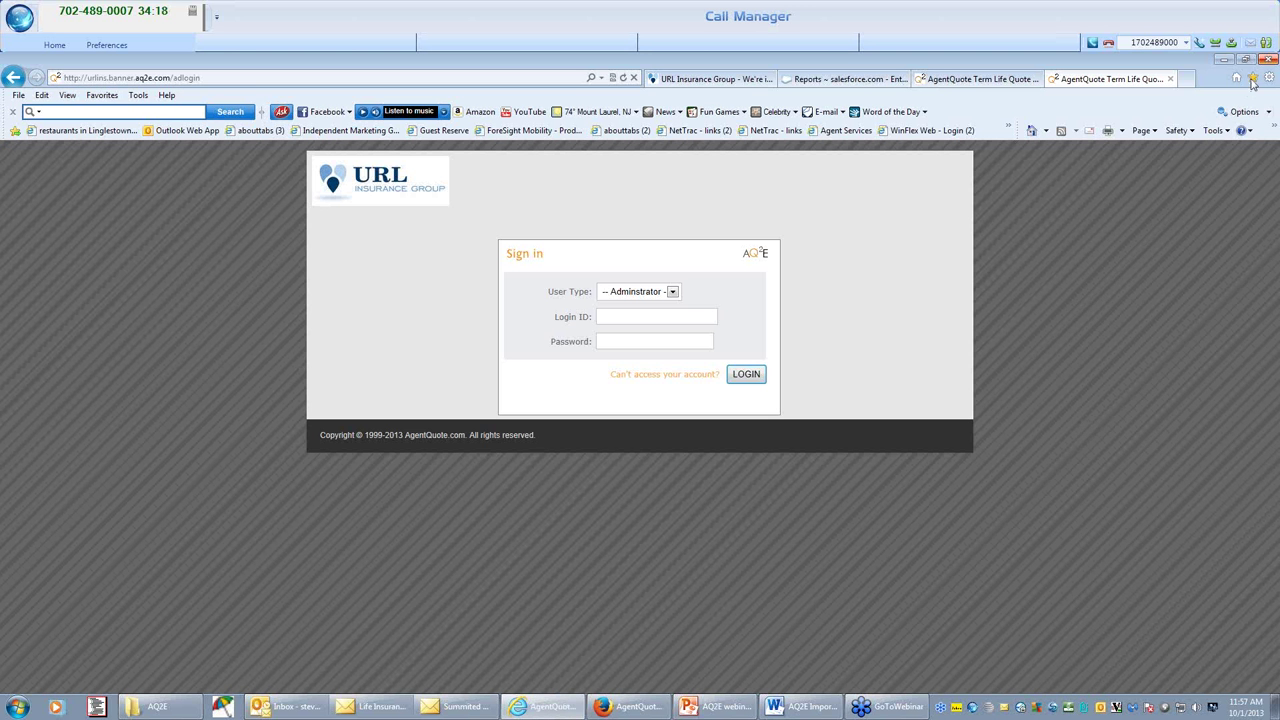
pyautogui.hotkey('ctrl', 'i')
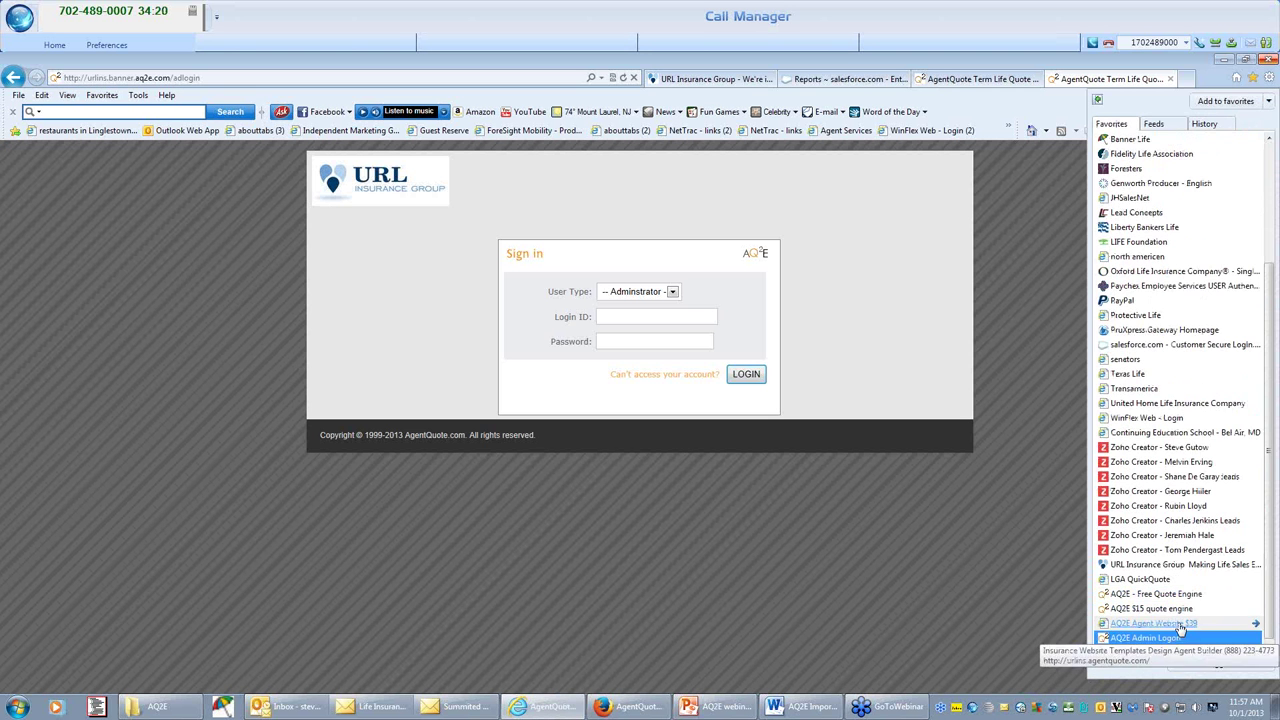
pyautogui.click(1190, 612)
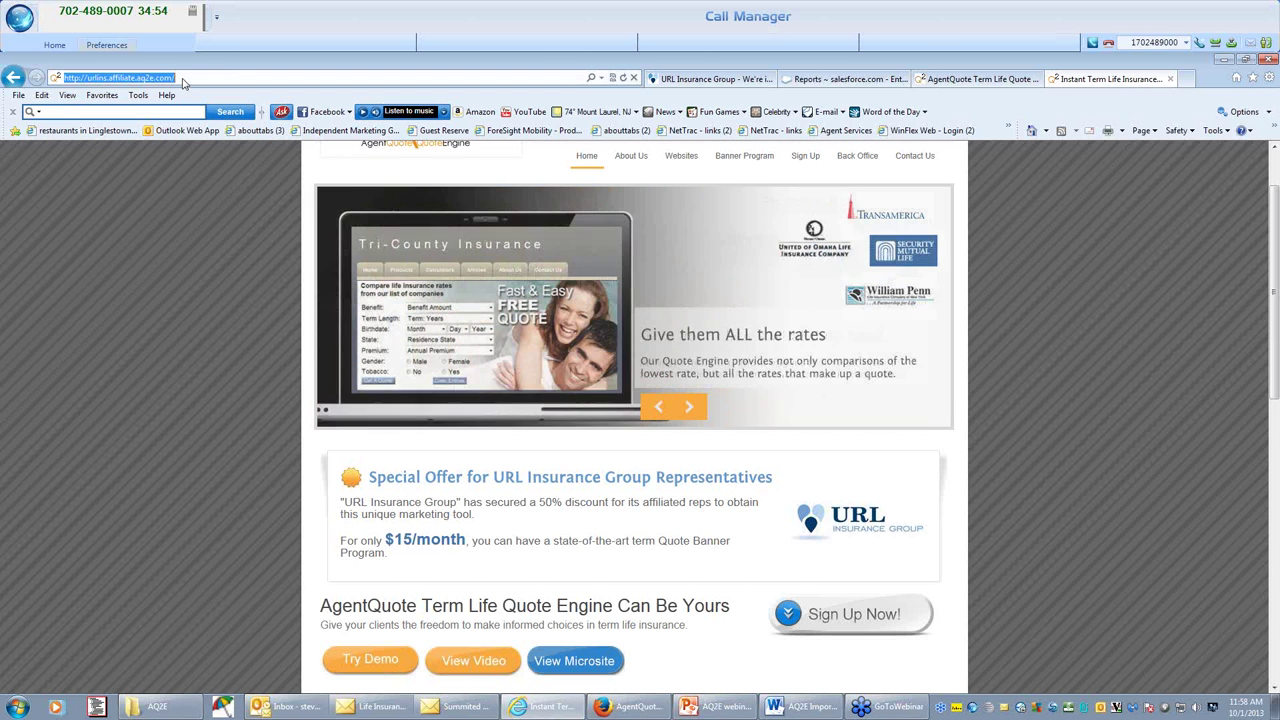
# Follow the affiliate footer's Other Products link to Customer Finder USA.
pyautogui.click(105, 78)
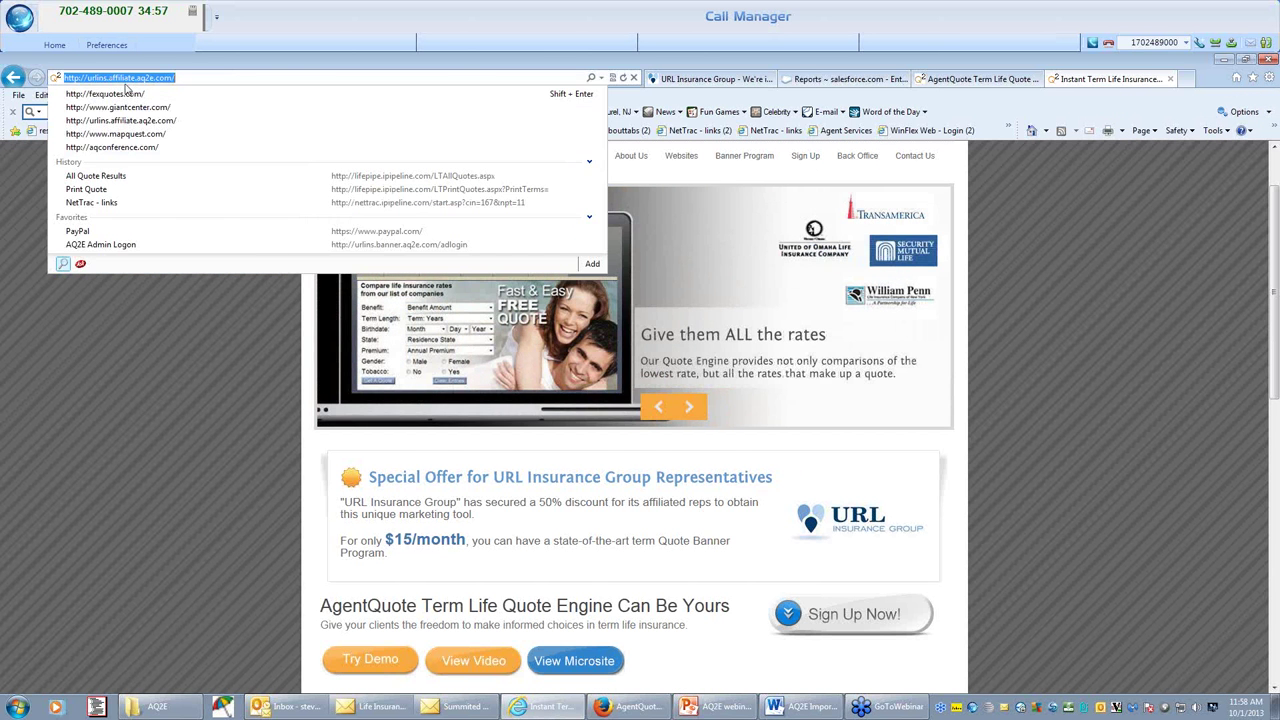
pyautogui.scroll(-1, 440, 627)
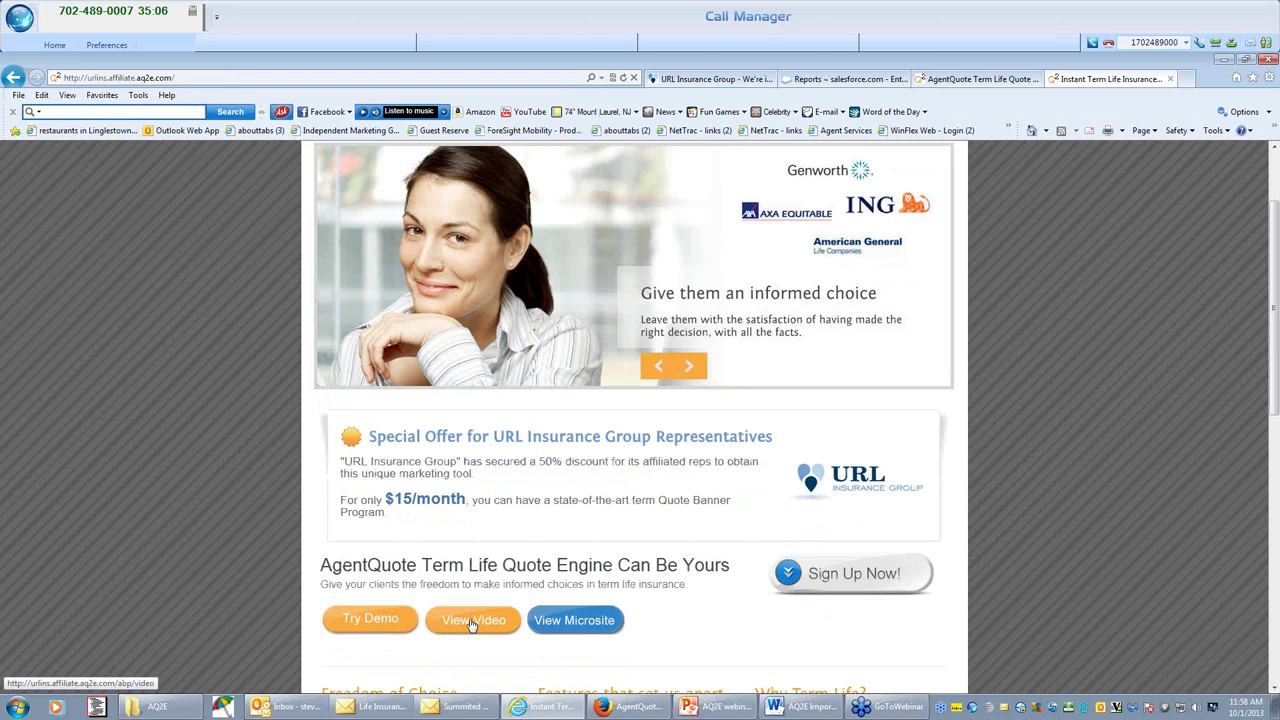
pyautogui.scroll(-10, 430, 605)
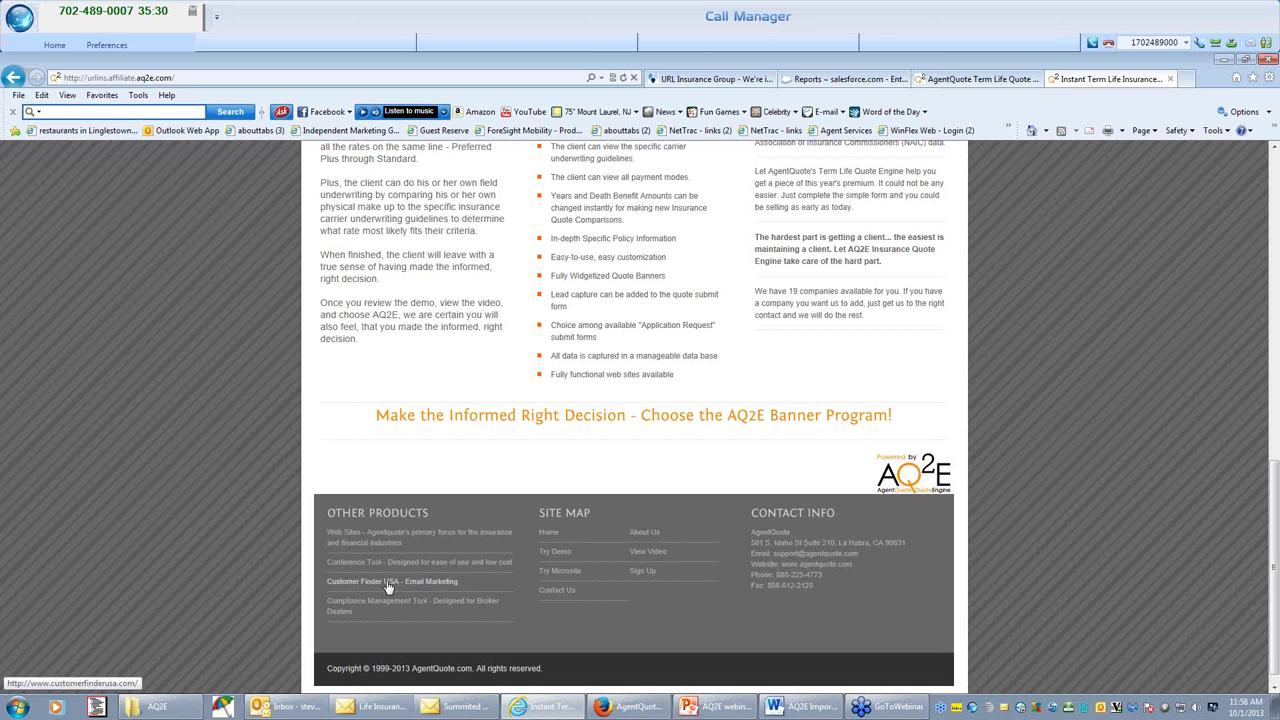
pyautogui.click(388, 584)
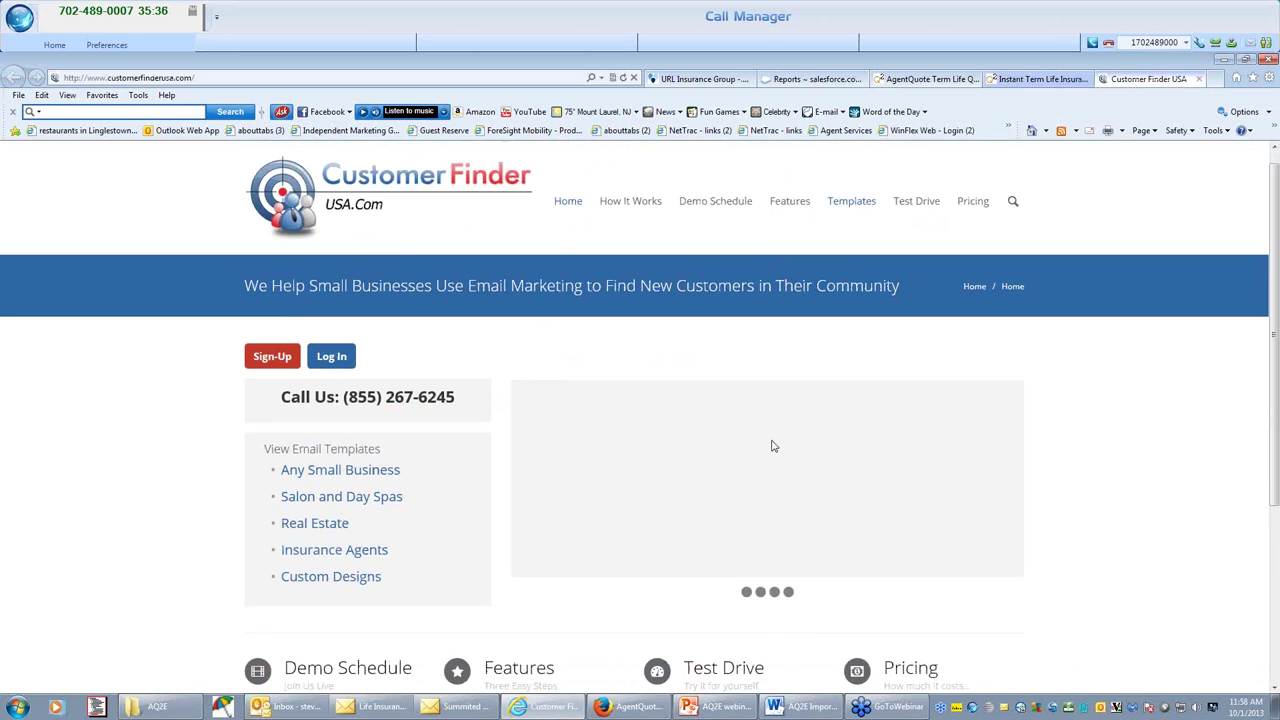
# Glance at the AgentQuote applications tab, then open Customer Finder USA's Pricing page.
pyautogui.scroll(-3, 772, 446)
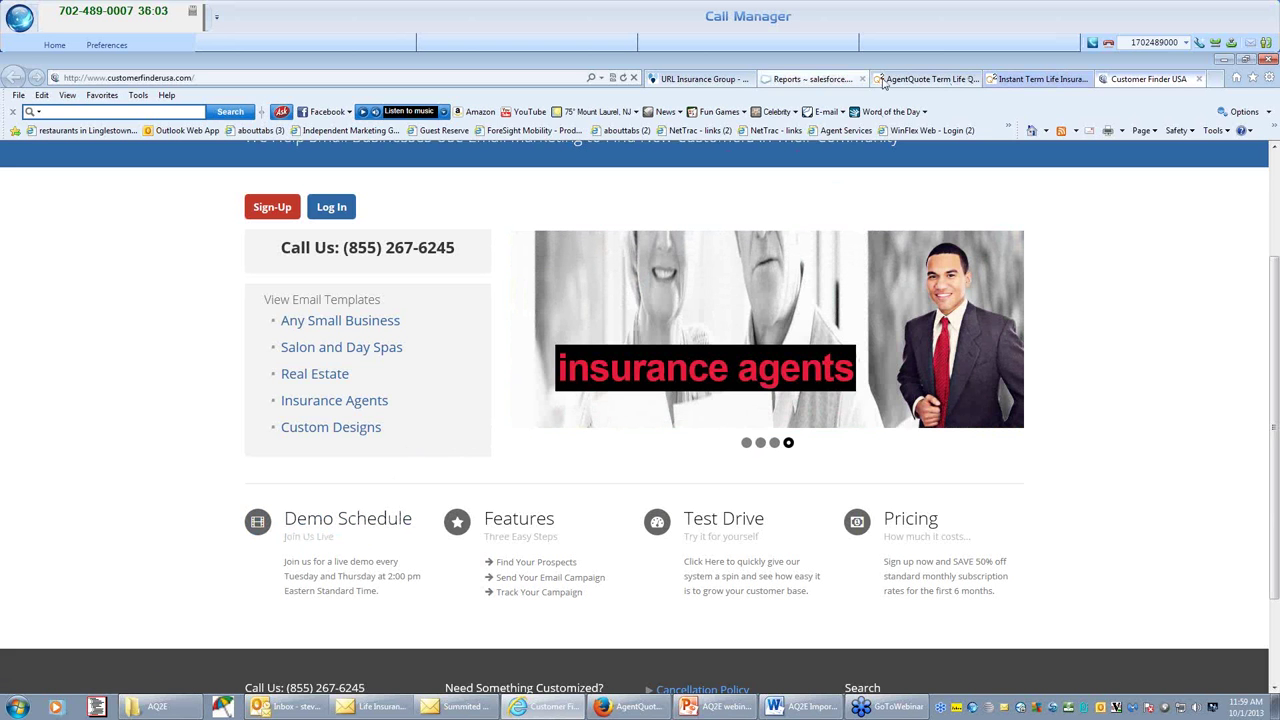
pyautogui.click(933, 81)
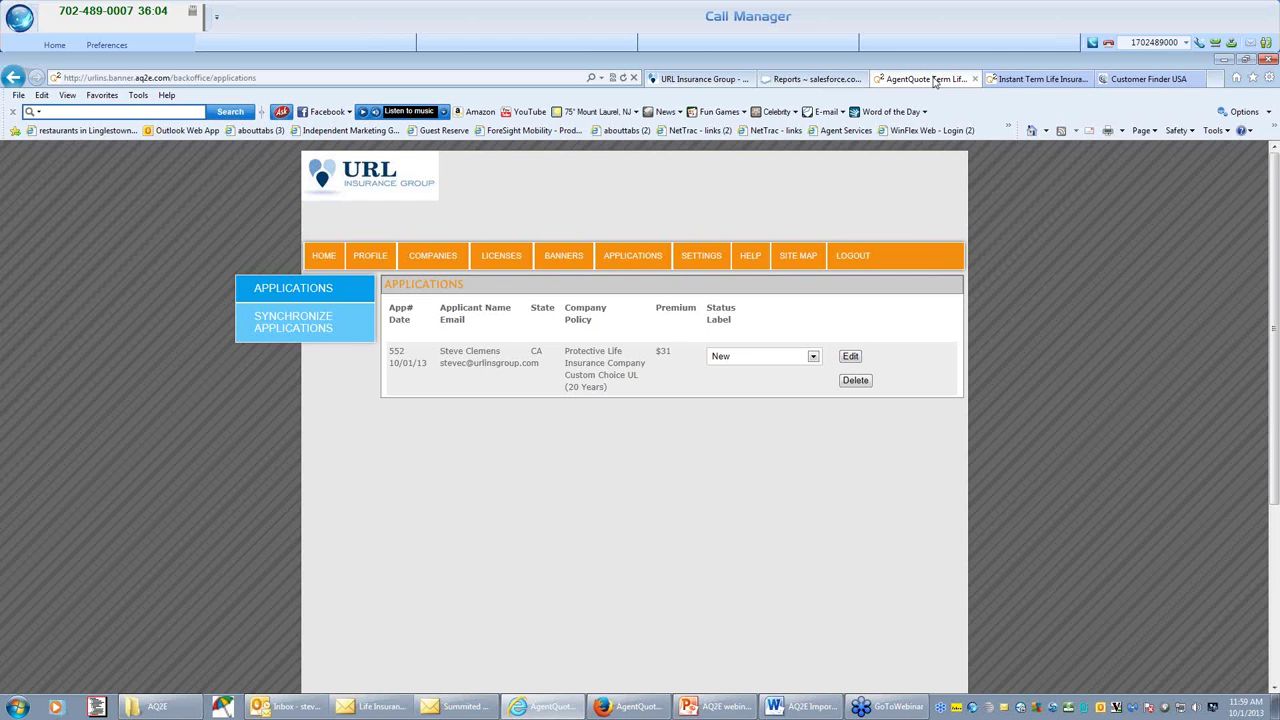
pyautogui.click(1145, 79)
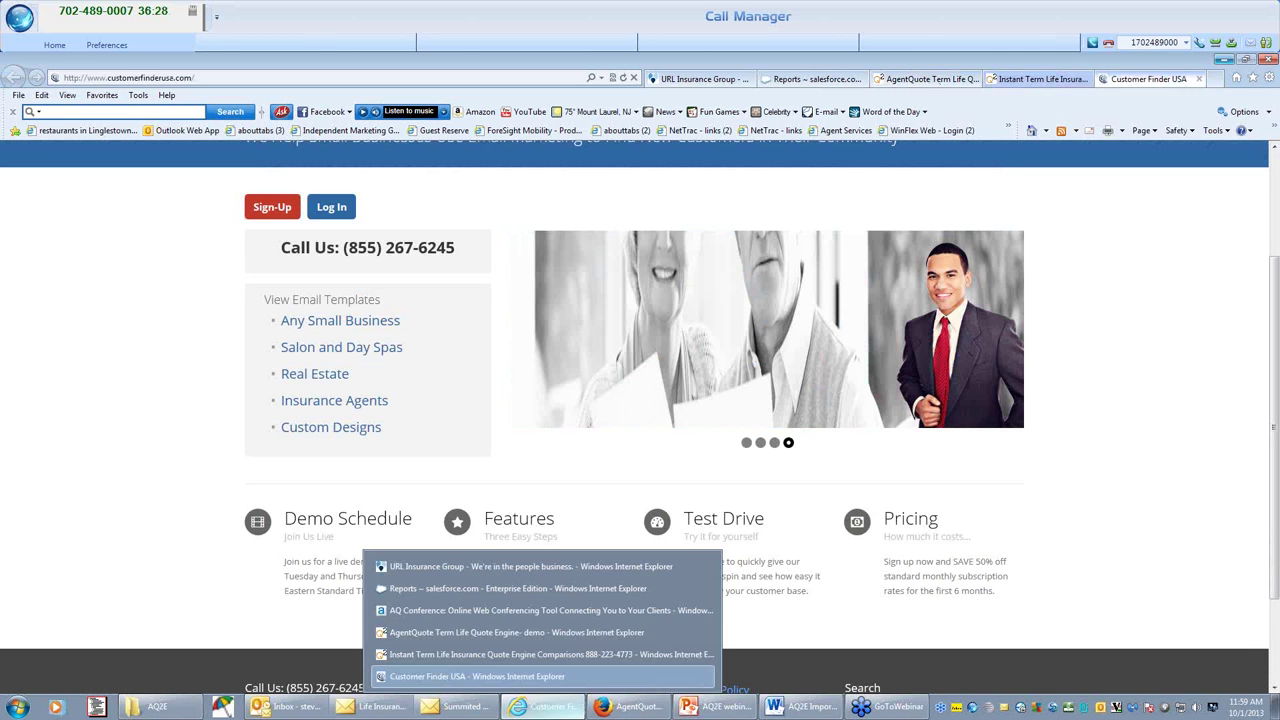
pyautogui.click(948, 540)
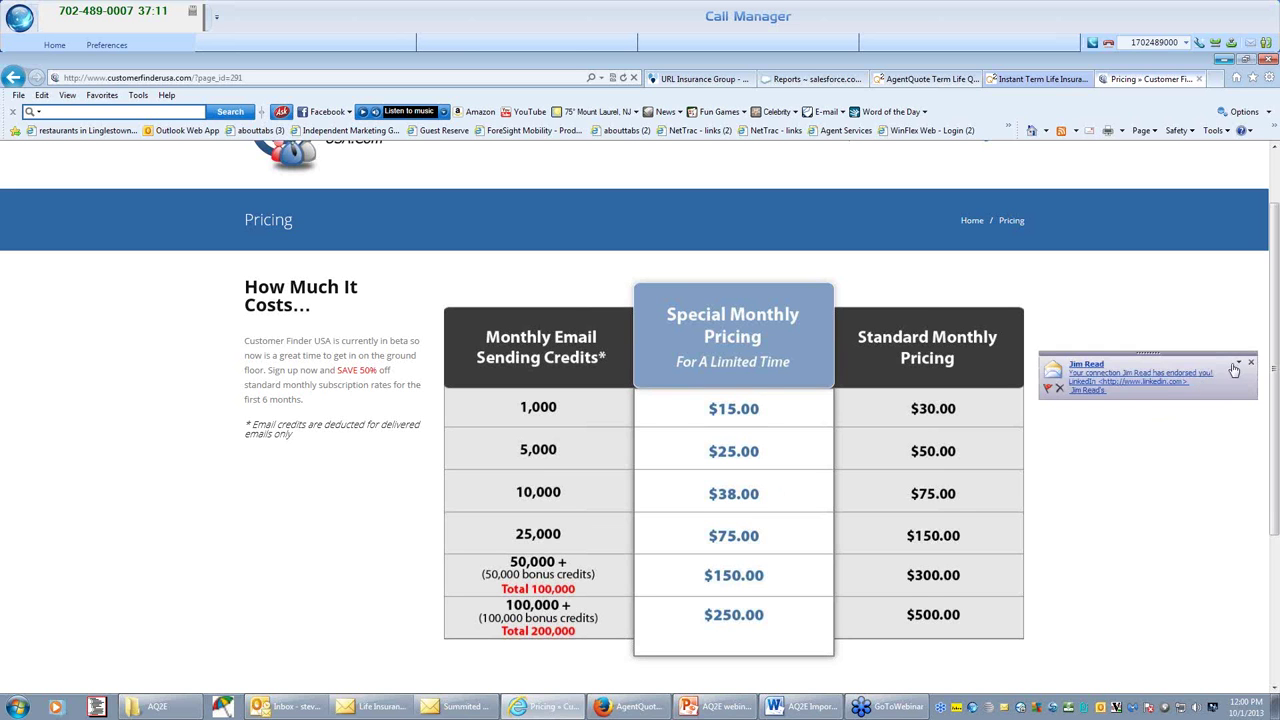
# Dismiss the Outlook alert over the pricing table and return to the AgentQuote Applications tab.
pyautogui.click(1249, 366)
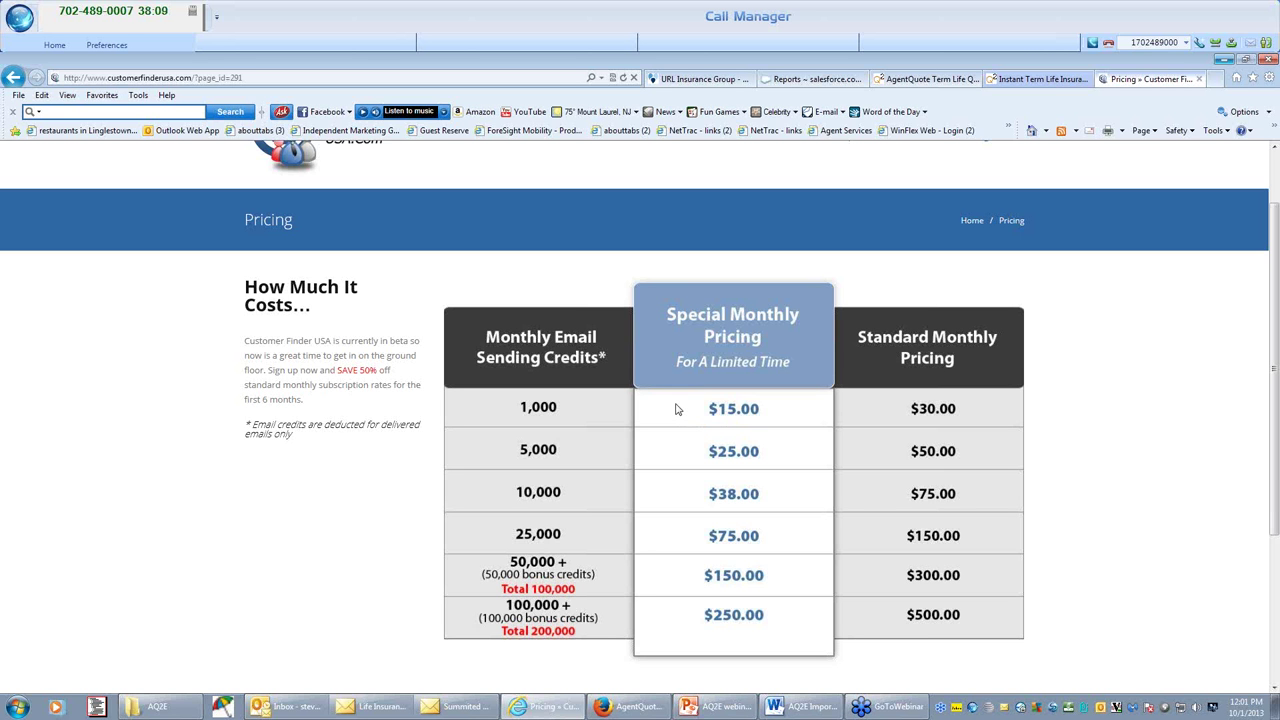
pyautogui.click(911, 82)
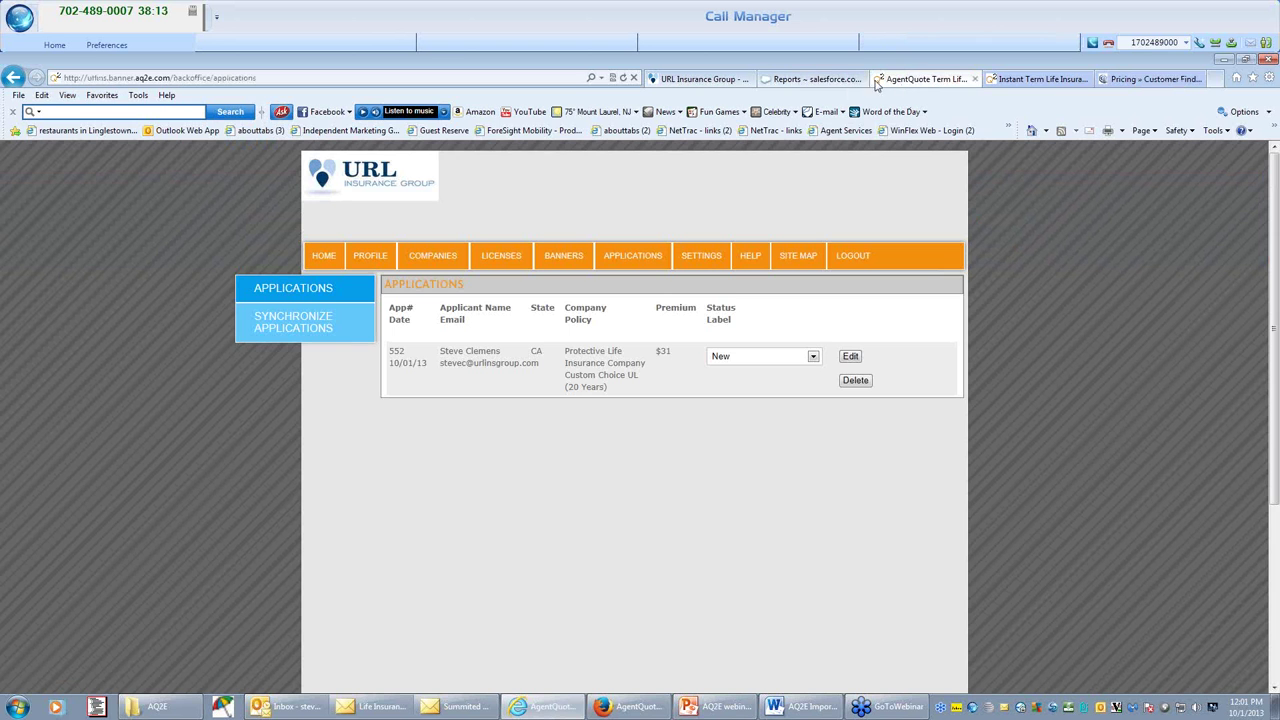
# Switch to the Instant Term Life Insurance tab showing the AQ2E affiliate site.
pyautogui.click(997, 79)
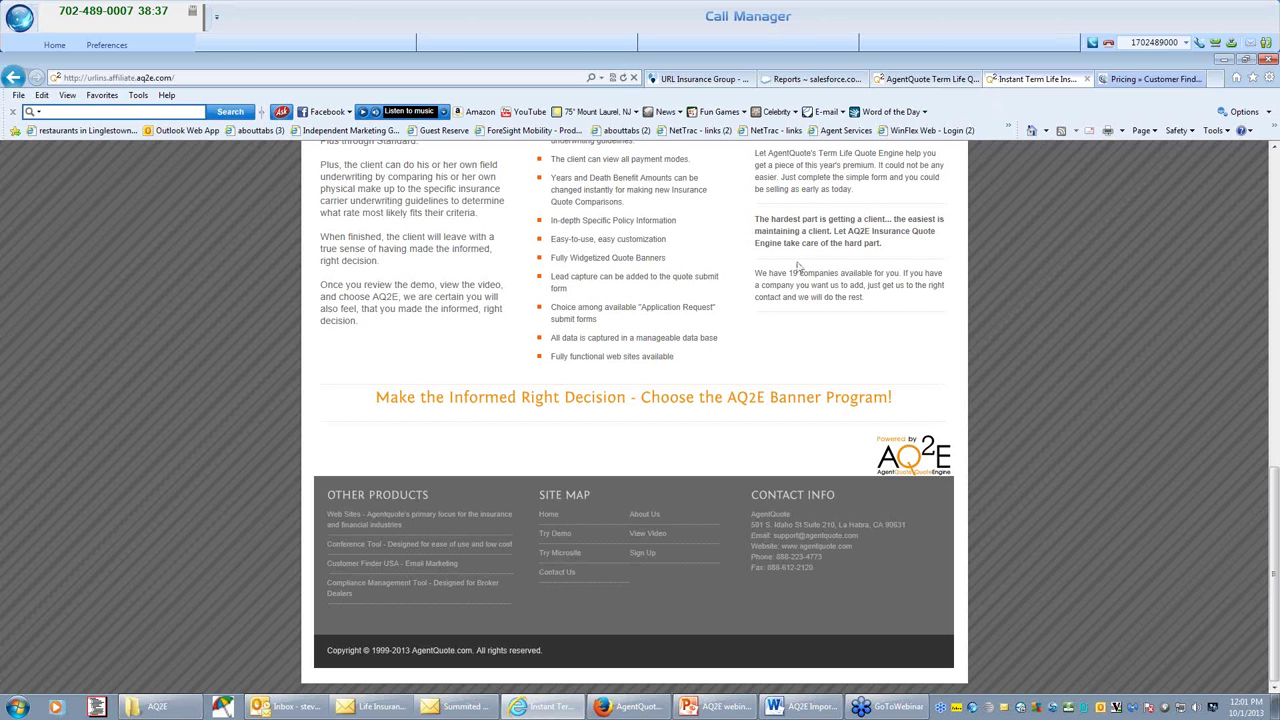
# Scroll to the top of the affiliate home page and bring Firefox's back-office sign-in forward.
pyautogui.scroll(10, 798, 268)
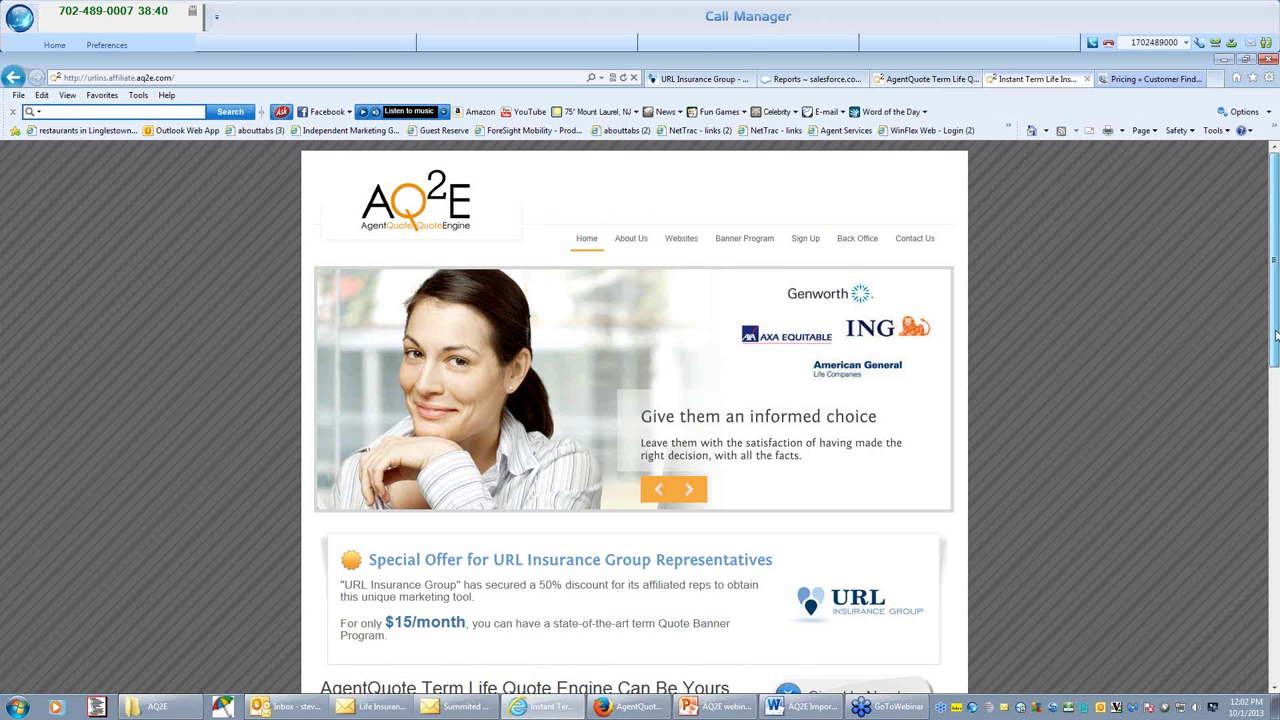
pyautogui.moveTo(1276, 337); pyautogui.dragTo(1276, 340)
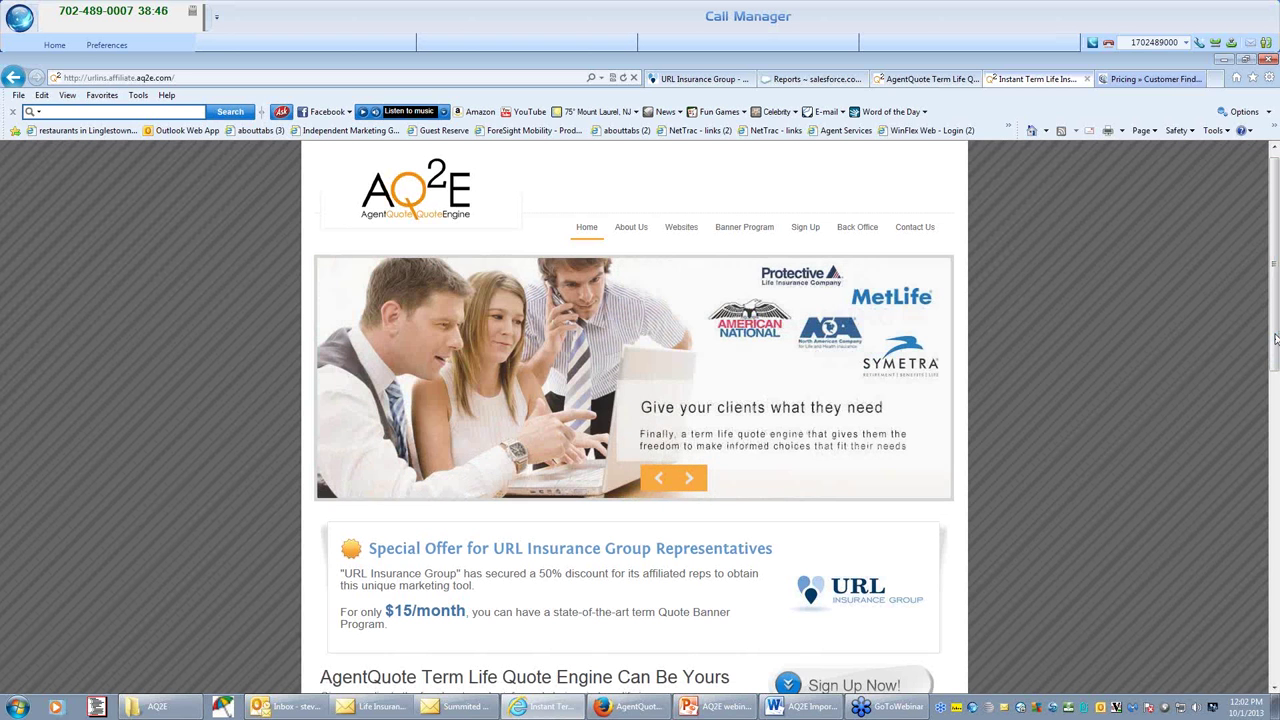
pyautogui.click(630, 707)
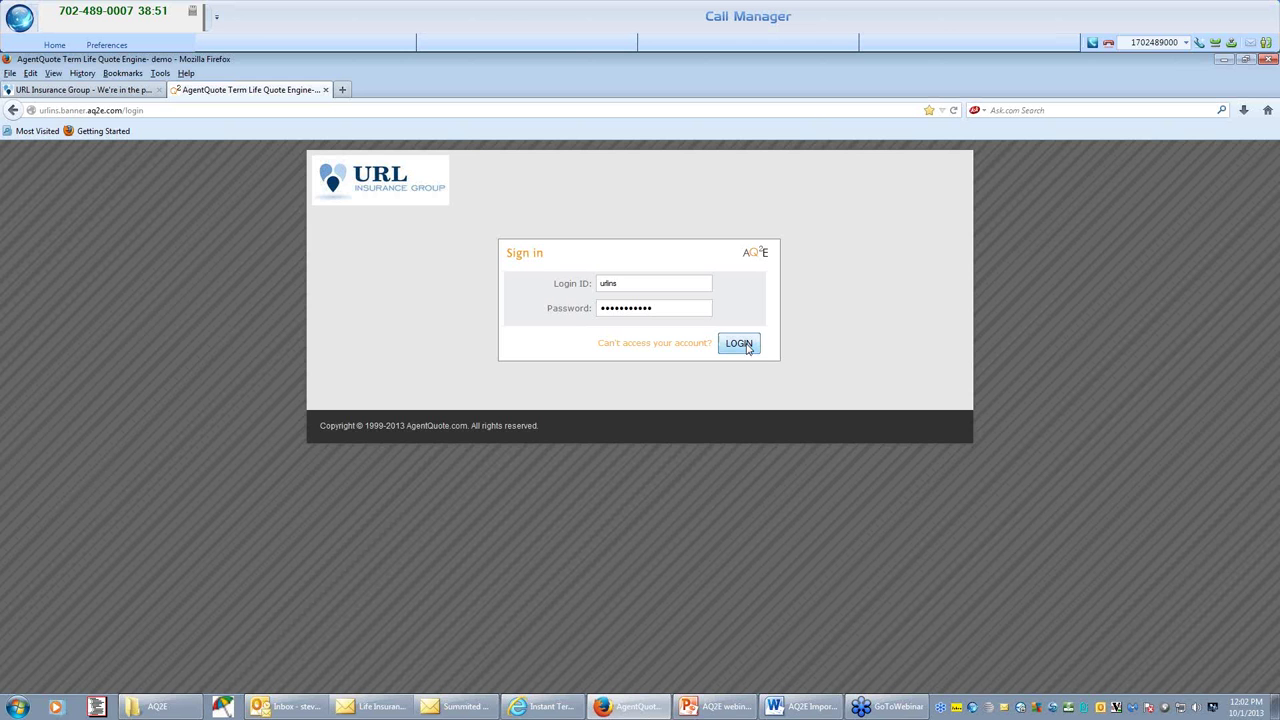
# Log in to the back office, retrying once, and select the First Name in the Profile's contact details.
pyautogui.click(746, 346)
pyautogui.click(746, 346)
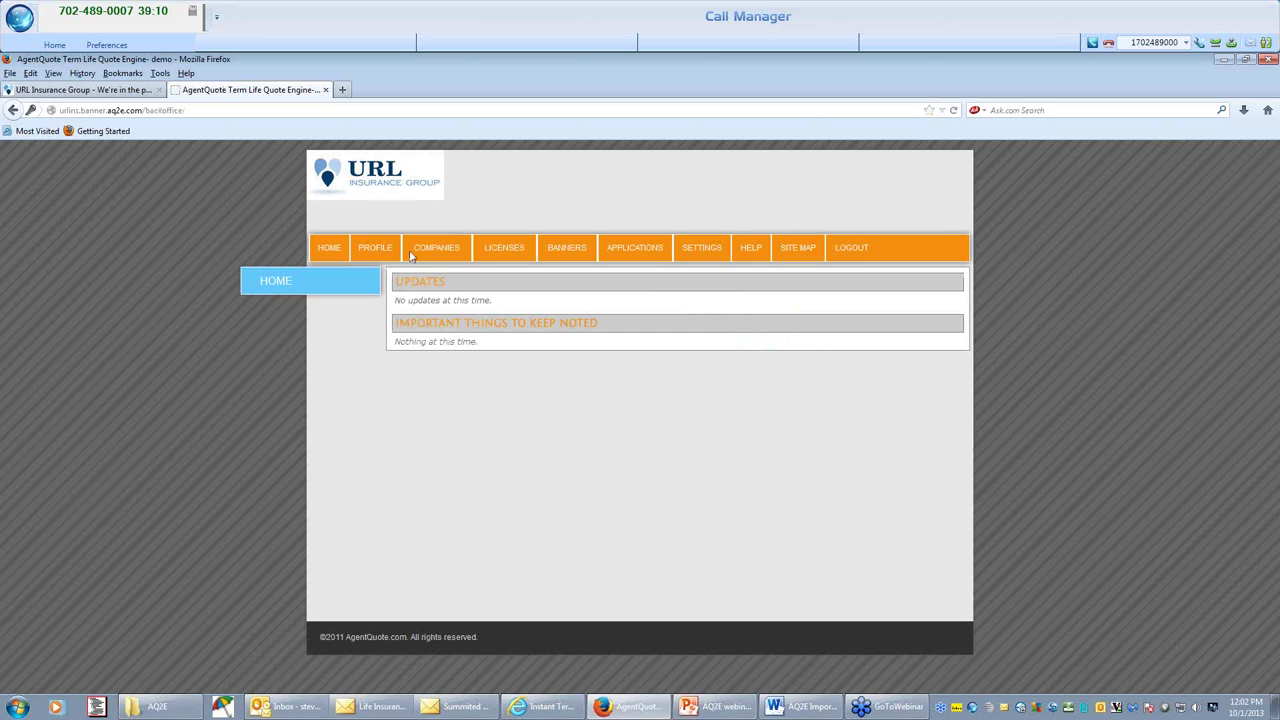
pyautogui.click(392, 253)
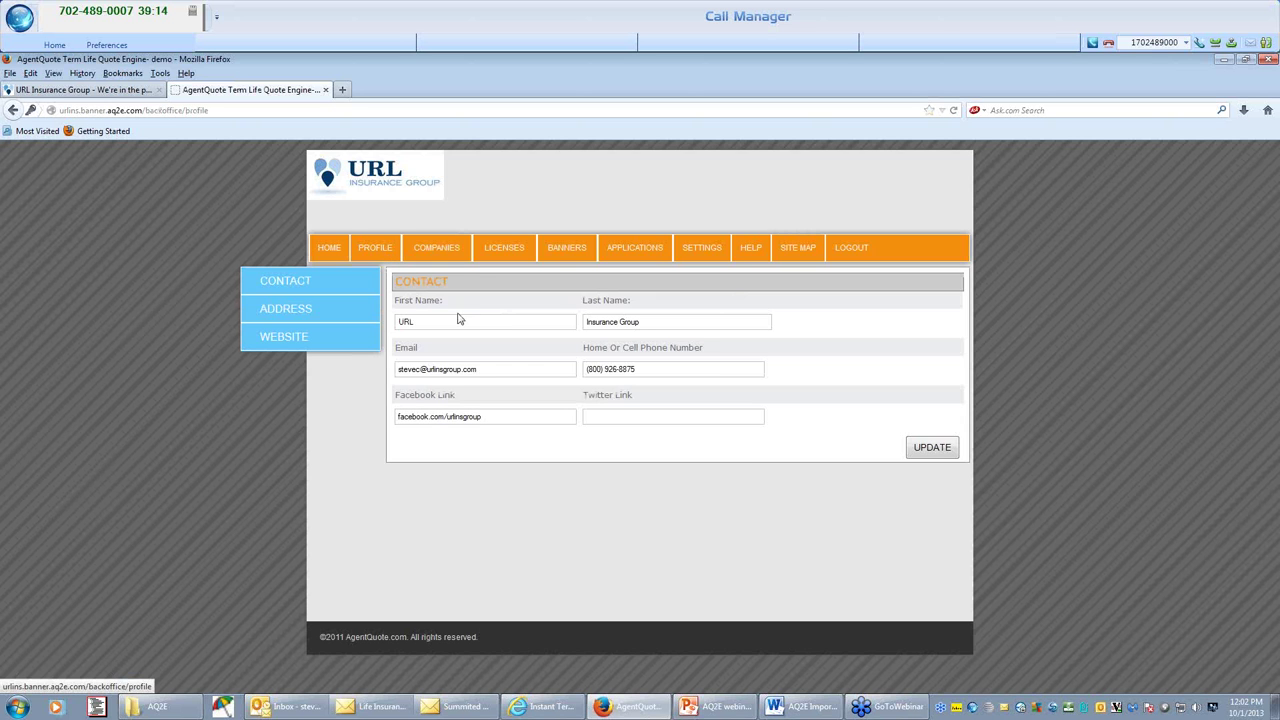
pyautogui.doubleClick(418, 322)
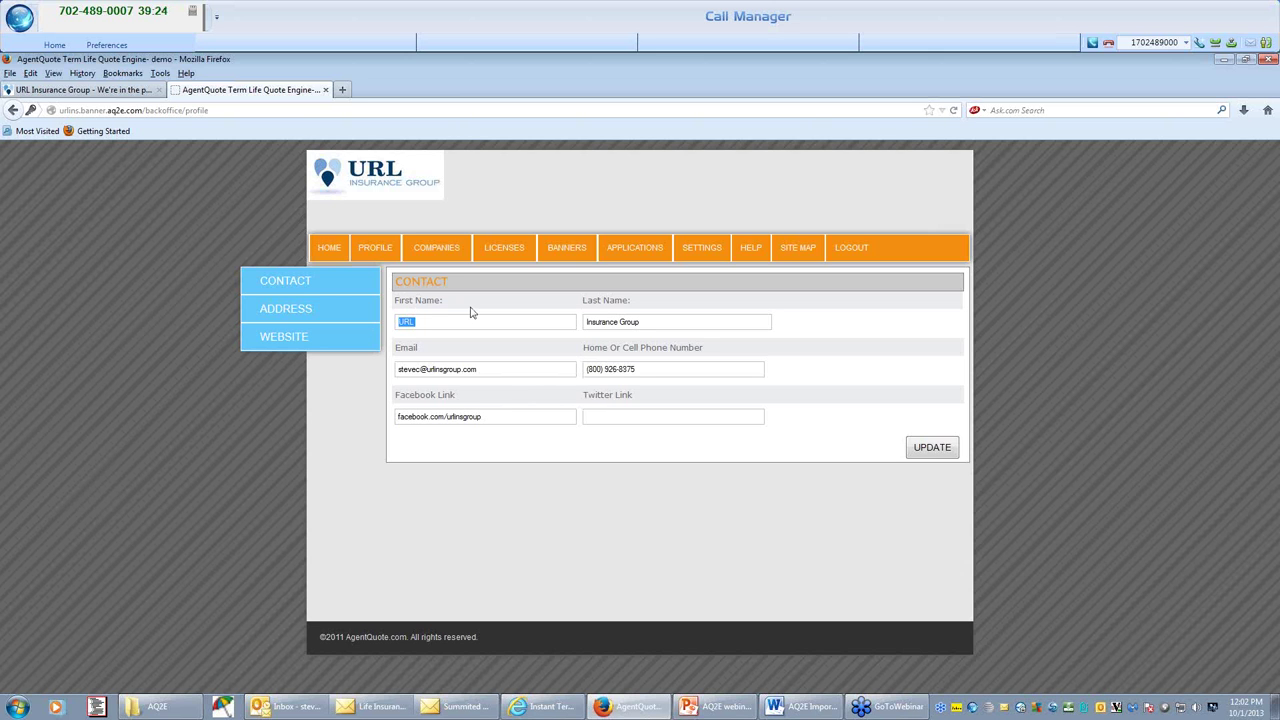
# Browse the COMPANIES carrier list, then go to the BANNERS photo banner setup page.
pyautogui.click(432, 253)
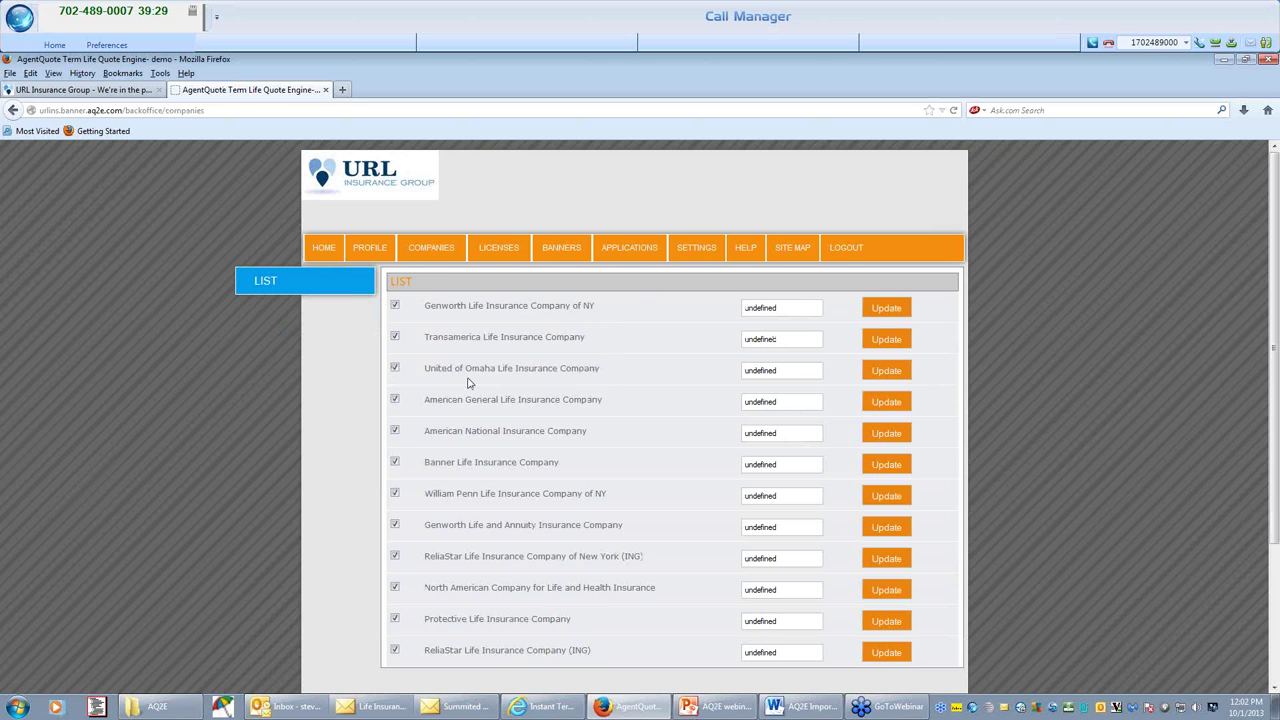
pyautogui.scroll(-3, 466, 386)
pyautogui.scroll(3, 463, 396)
pyautogui.click(561, 252)
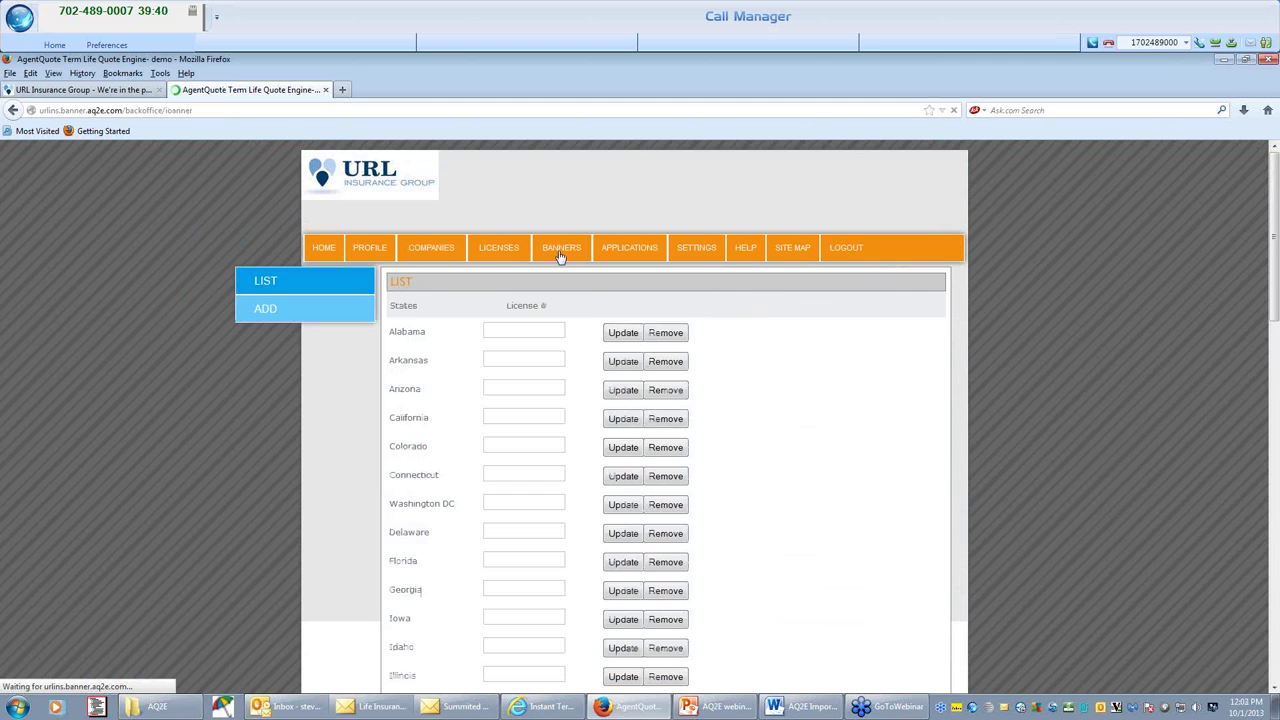